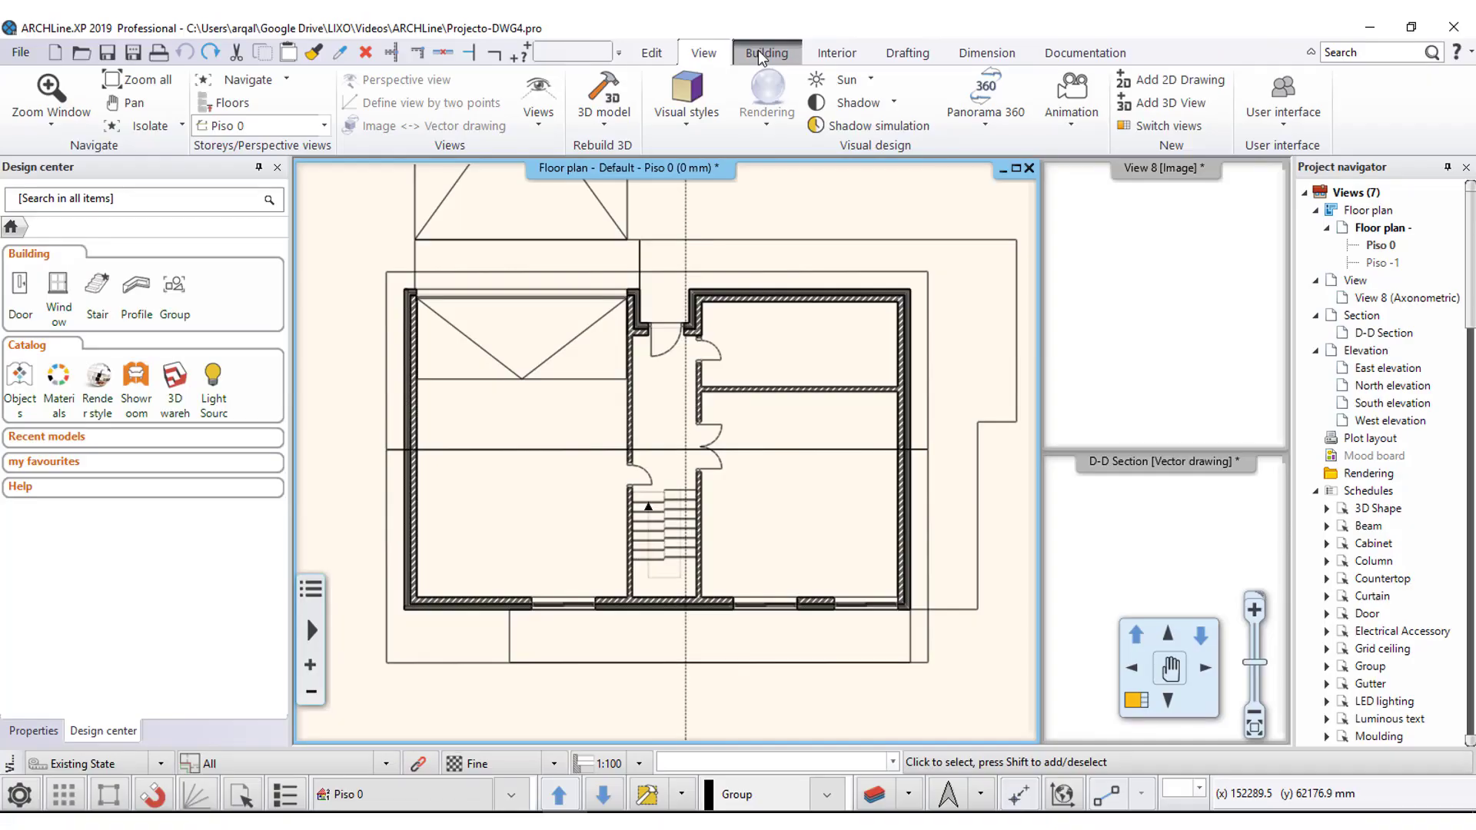
# Reach Insulation renovation > Add insulation to external walls in the Building tab's Wall Edit list.
pyautogui.click(760, 54)
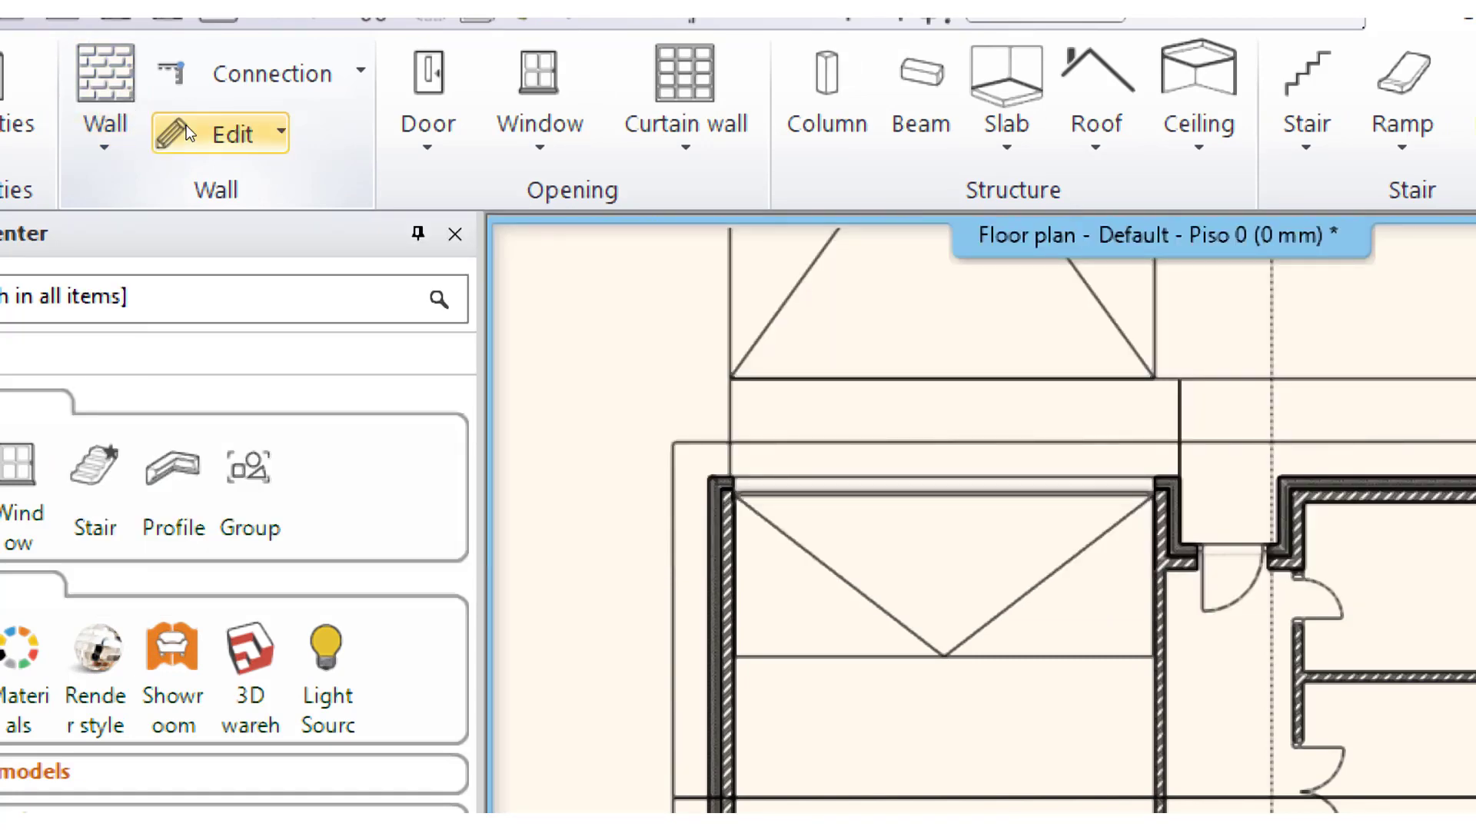
pyautogui.click(187, 121)
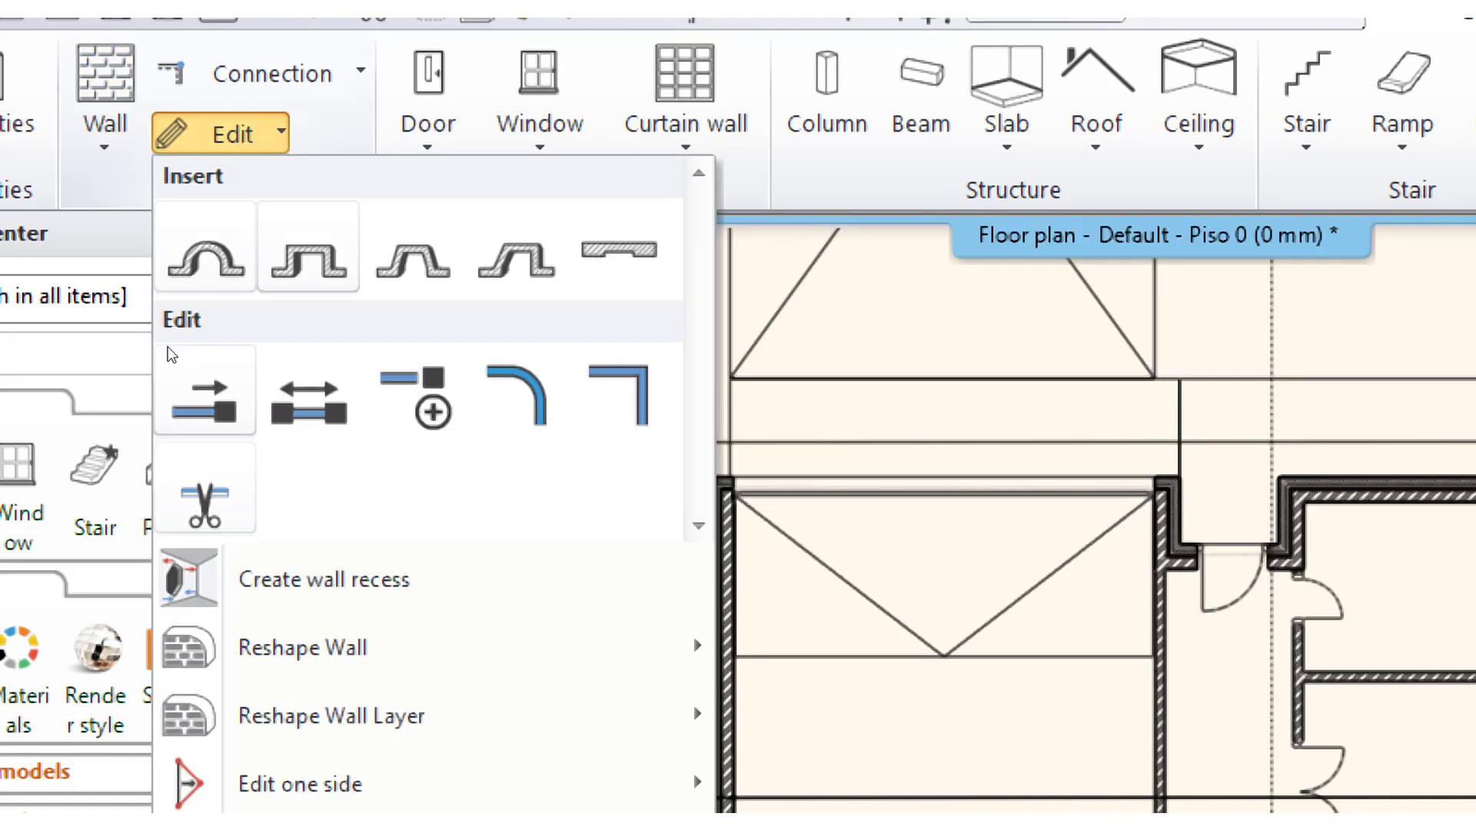
pyautogui.moveTo(346, 766)
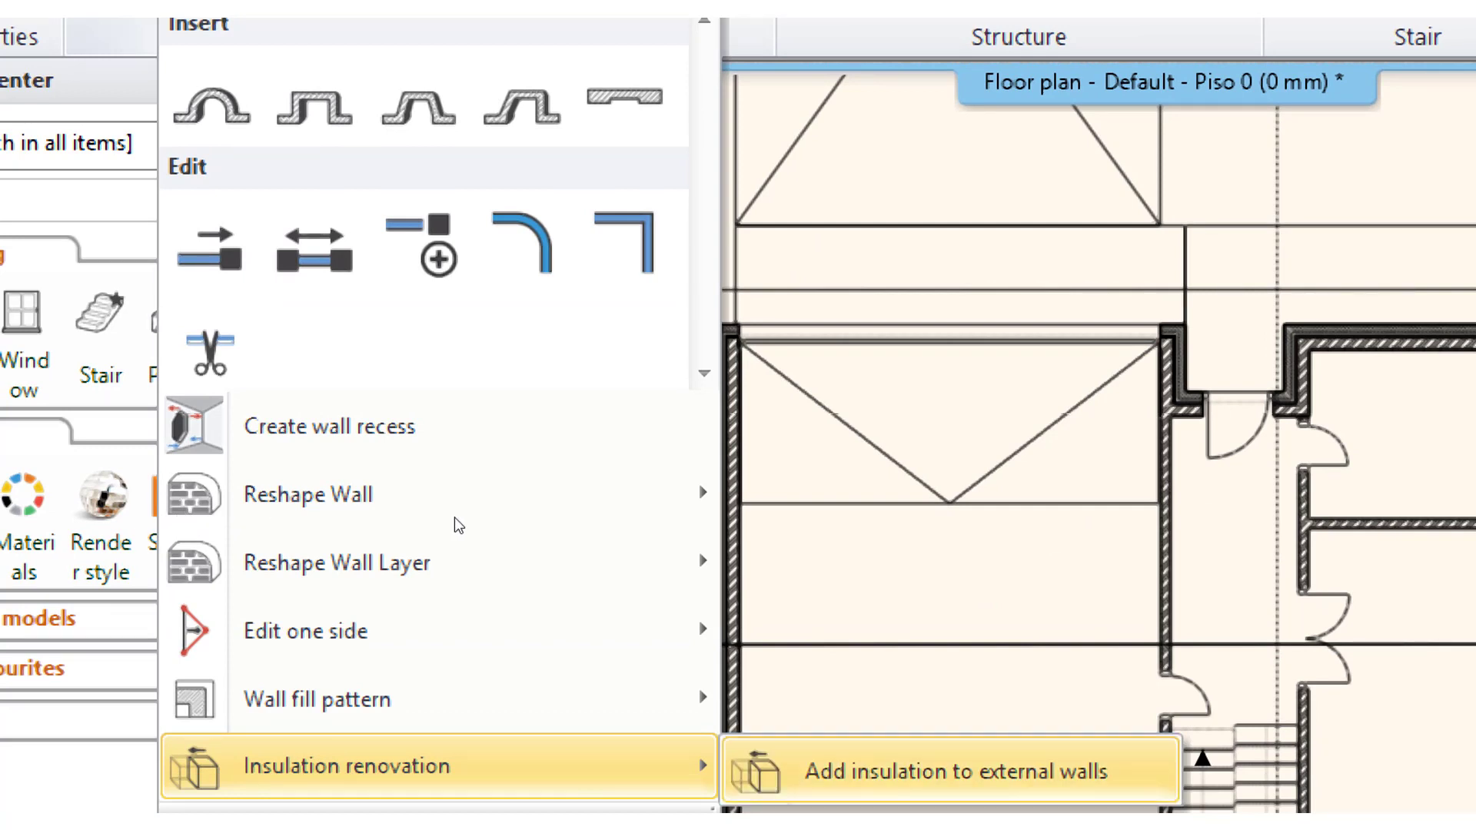
pyautogui.press('Right')
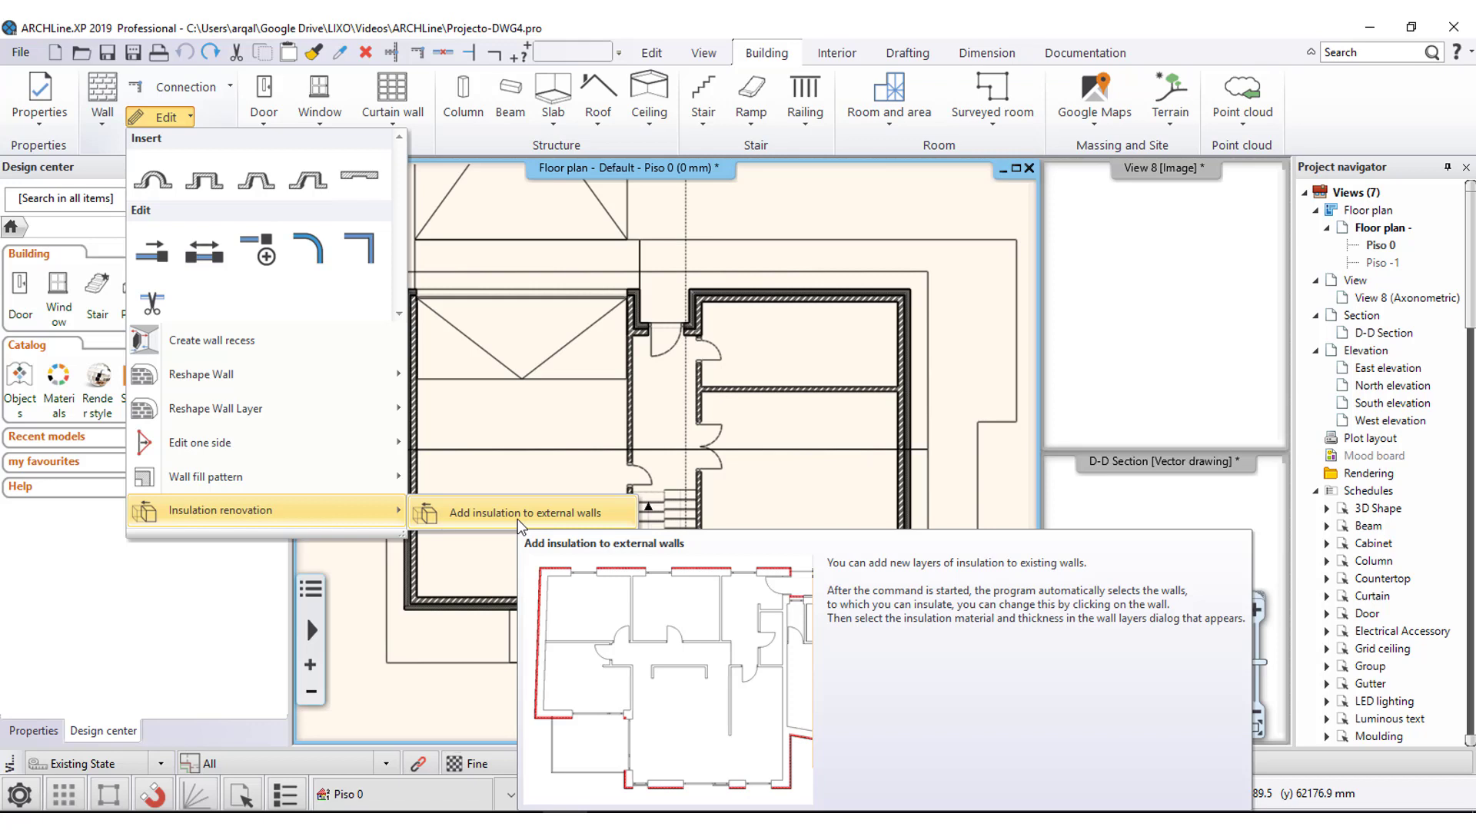
# Start Add insulation to external walls, dismiss the alert and pick the plan's outer walls.
pyautogui.click(518, 515)
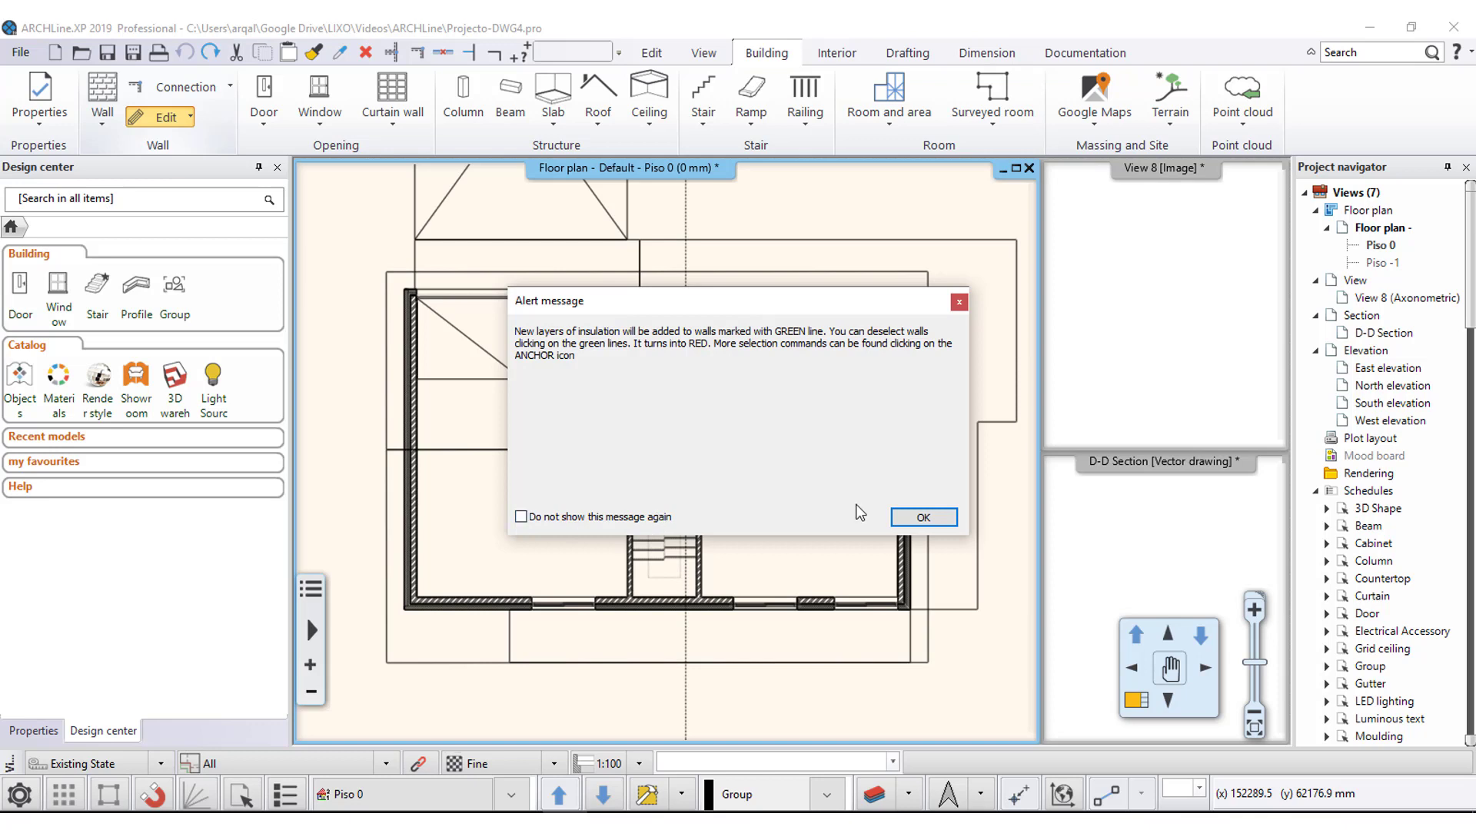
pyautogui.click(904, 527)
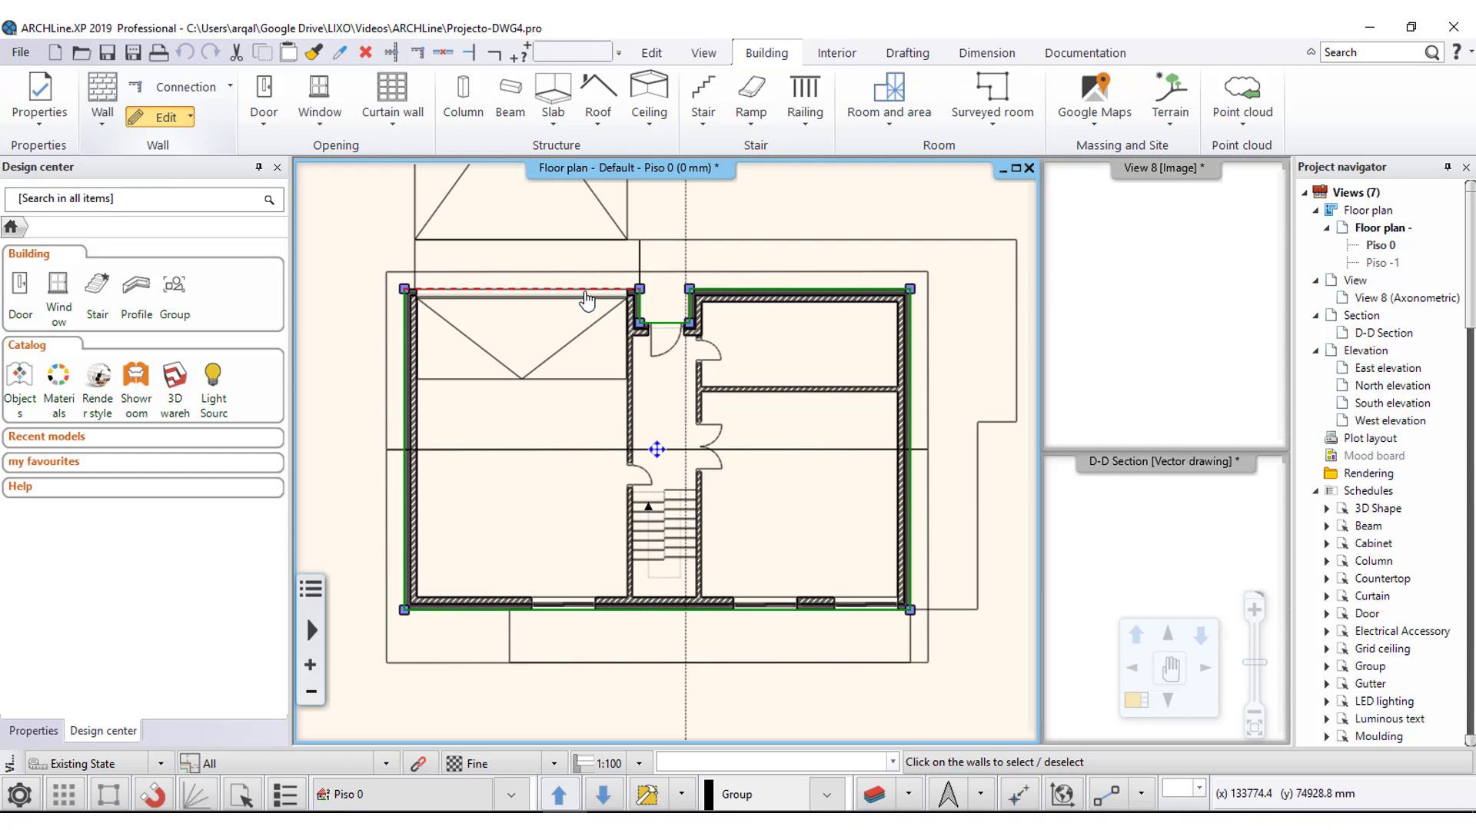
pyautogui.scroll(2, 587, 300)
pyautogui.scroll(1, 564, 307)
pyautogui.scroll(-2, 560, 348)
pyautogui.scroll(-2, 569, 358)
pyautogui.press('Escape')
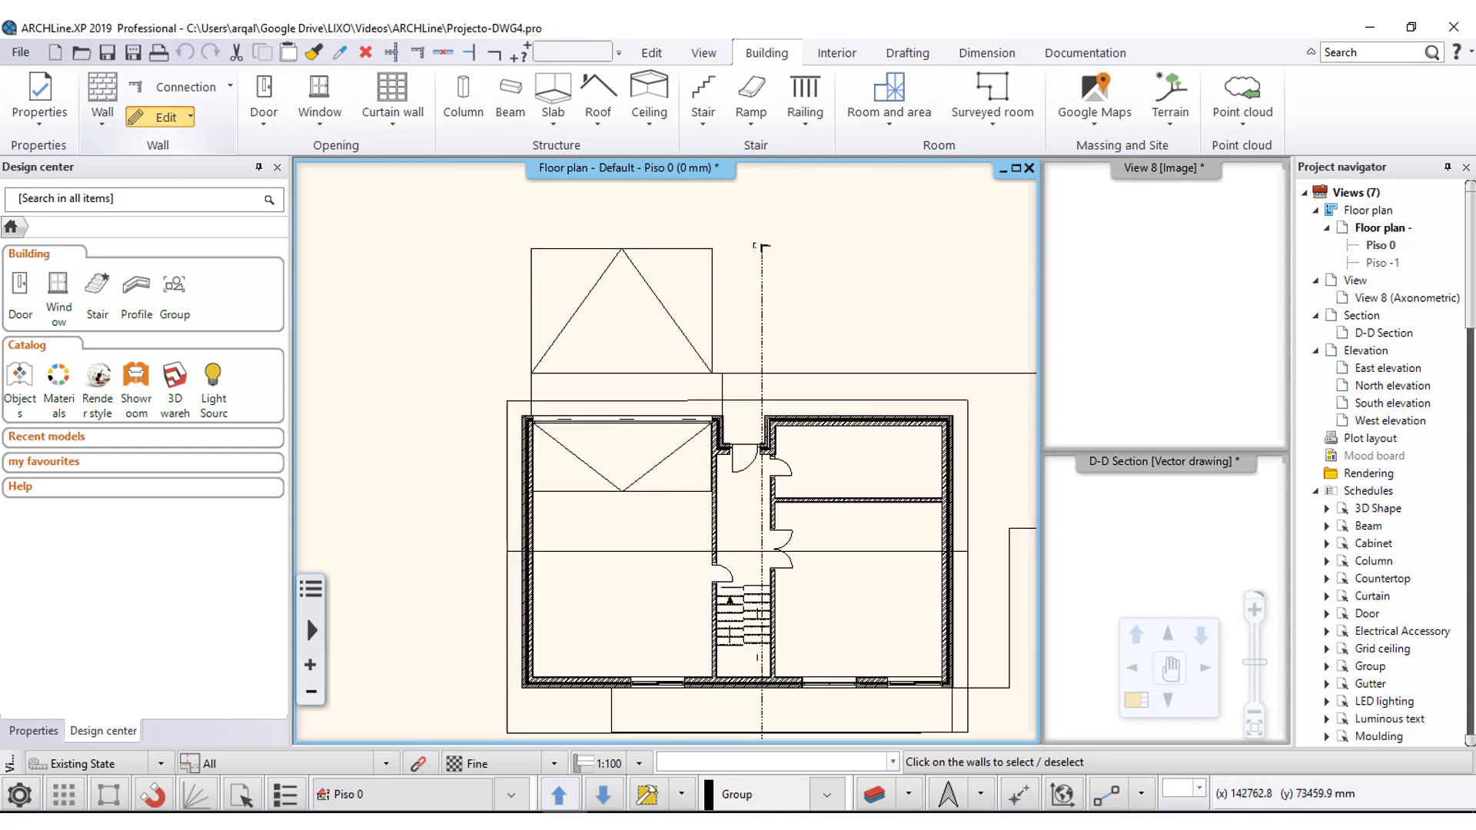
pyautogui.moveTo(707, 392); pyautogui.dragTo(663, 326, button='middle')
pyautogui.click(662, 326)
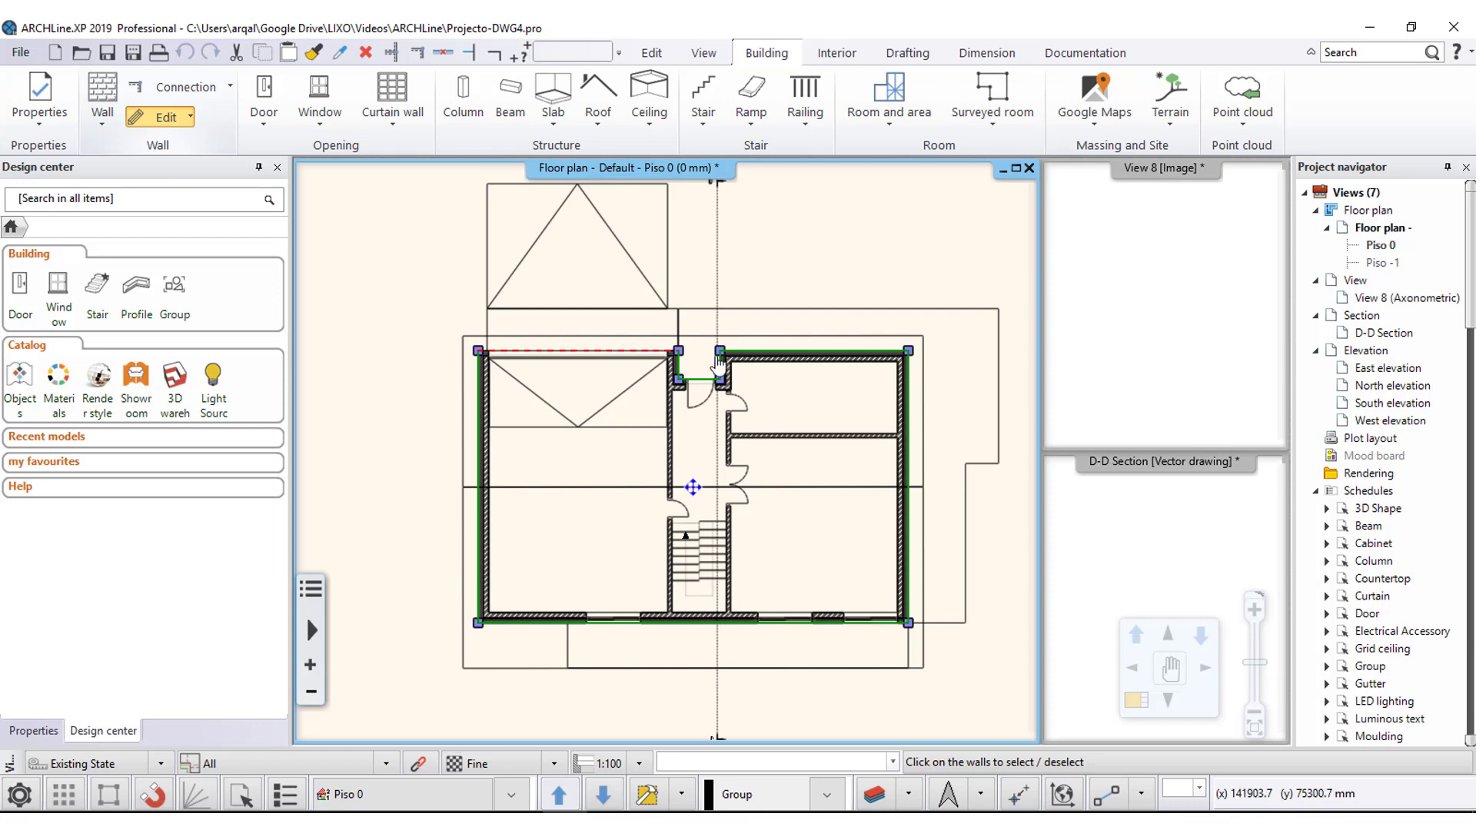
# Open Edit Compound Walls for the picked walls and change the insulation thickness from 80 to 40 mm.
pyautogui.rightClick(702, 326)
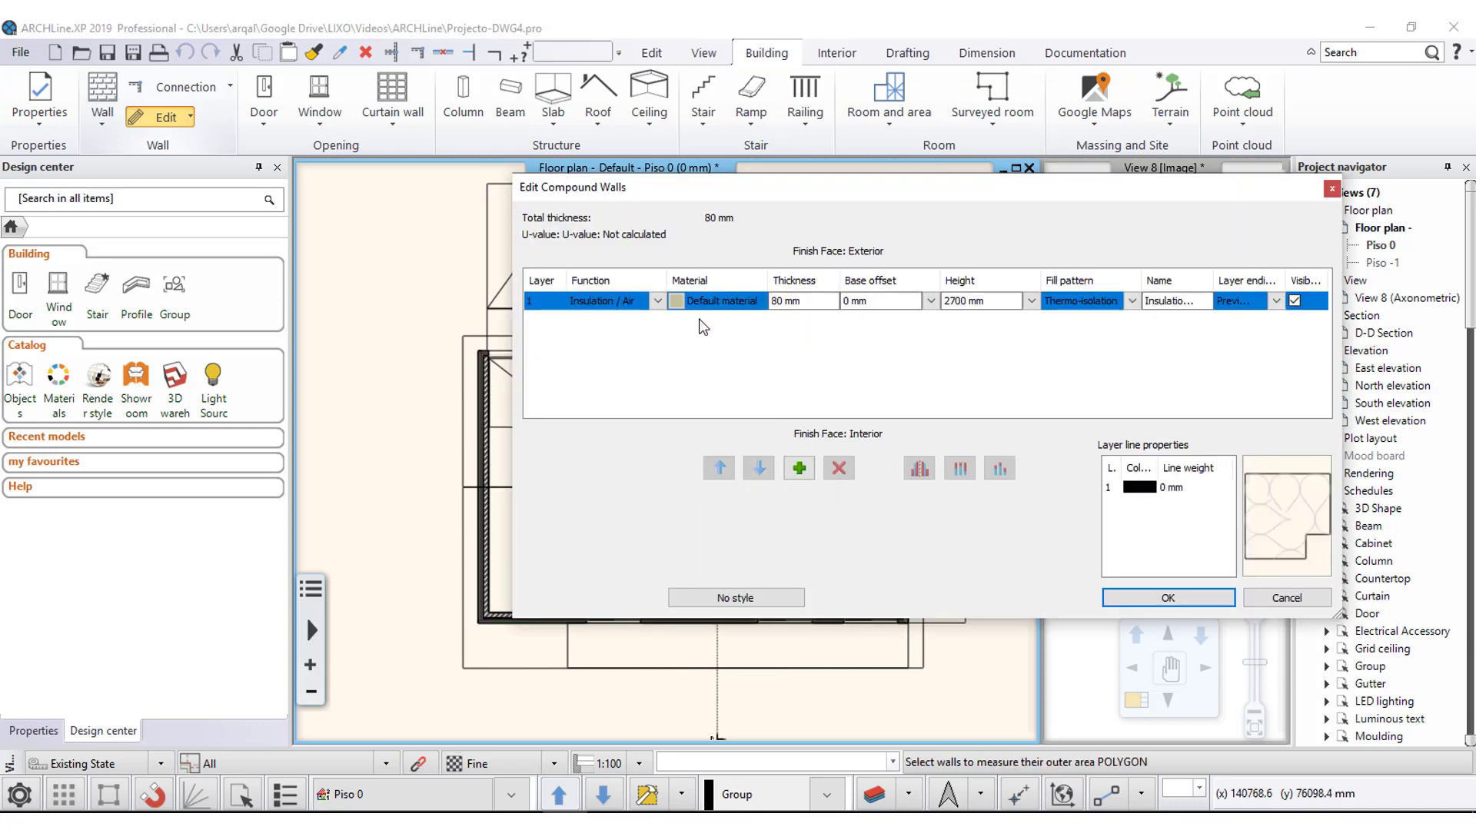
pyautogui.moveTo(906, 190); pyautogui.dragTo(726, 213)
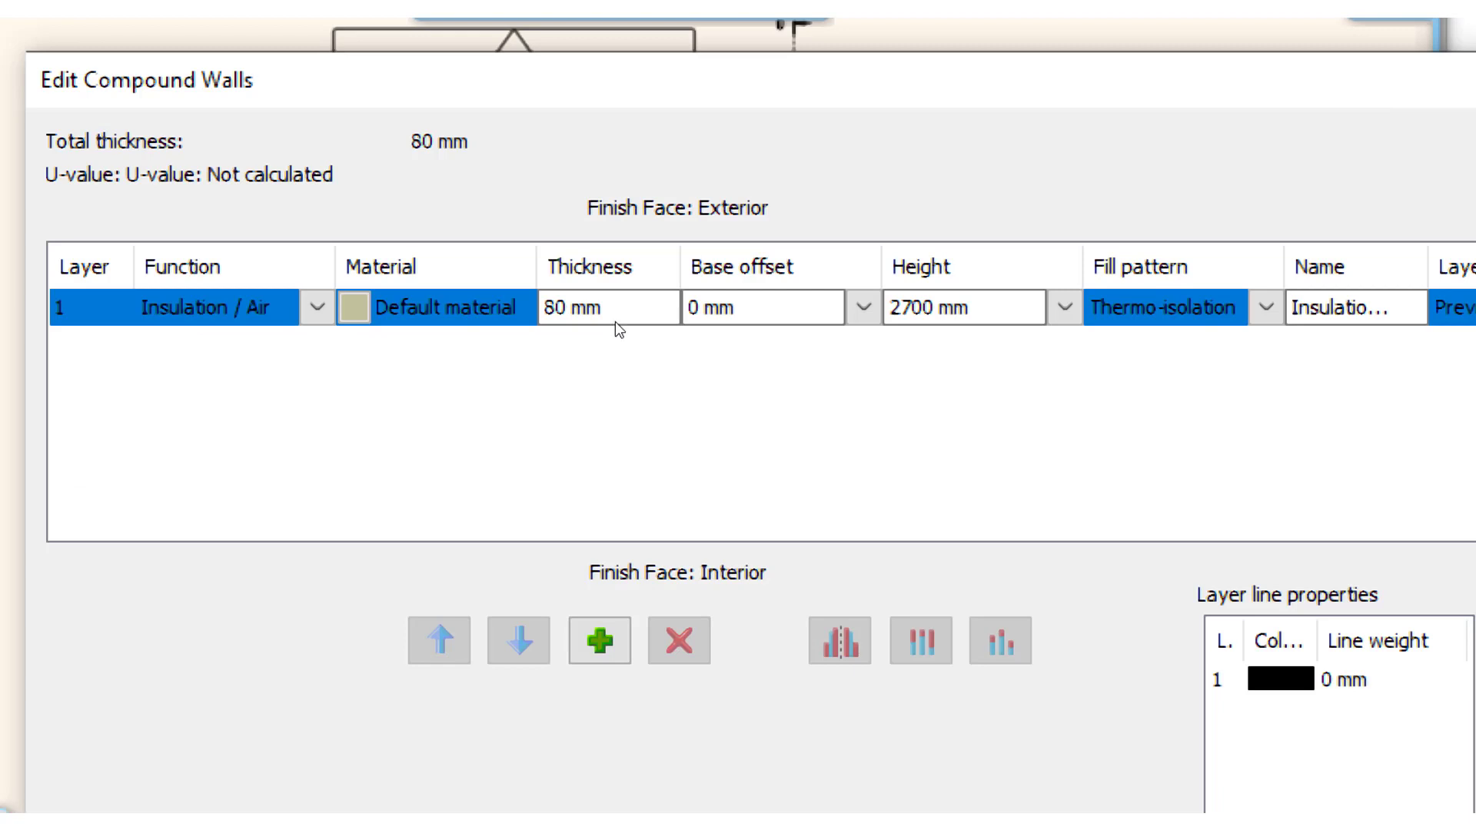
pyautogui.click(607, 328)
pyautogui.click(597, 320)
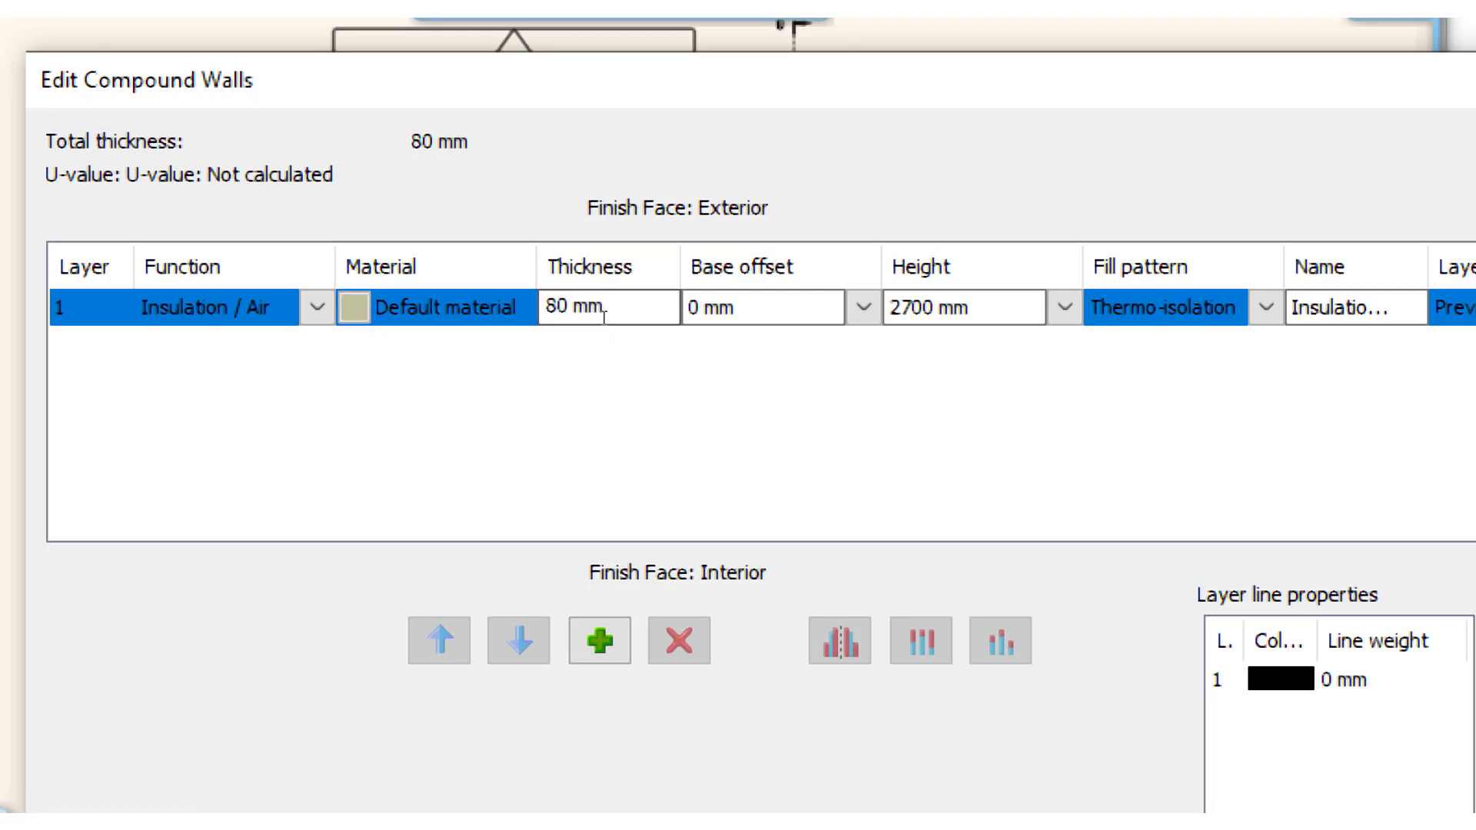
pyautogui.press('BackSpace')
pyautogui.write('4')
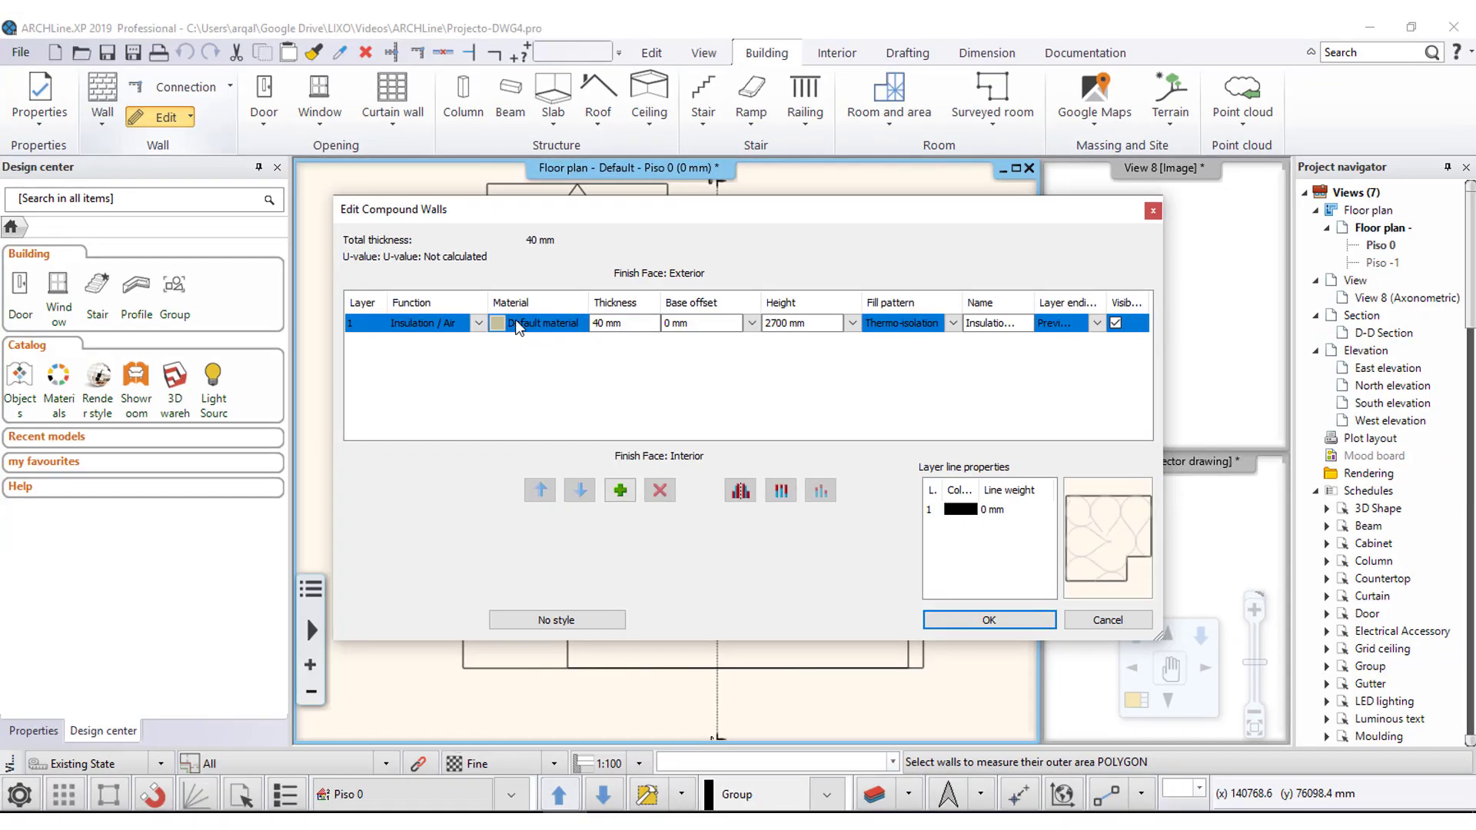
# Set the insulation layer's material to Sky_blue, replacing a first try with Bright_white.
pyautogui.click(507, 323)
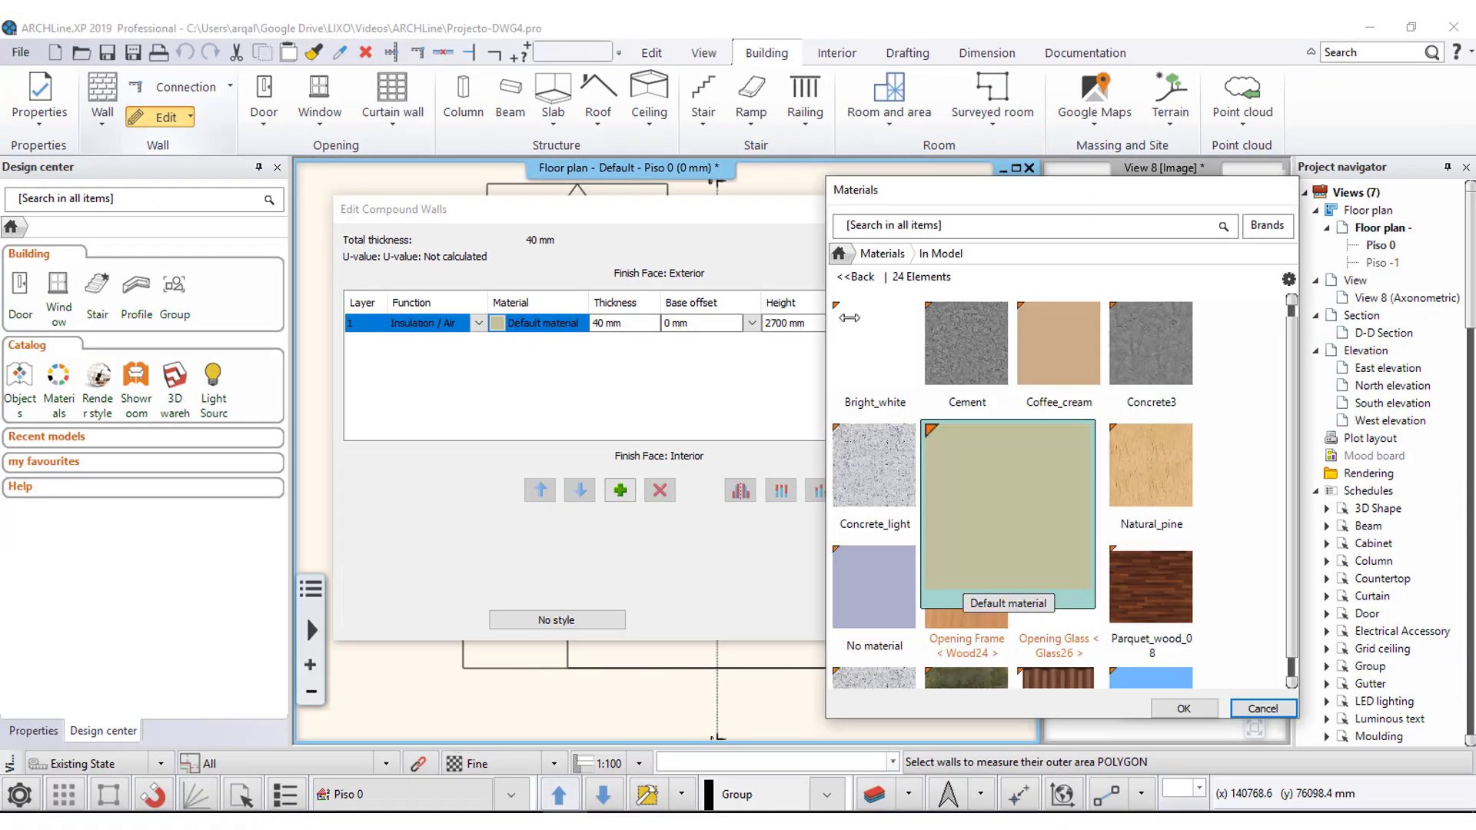
pyautogui.scroll(-2, 907, 484)
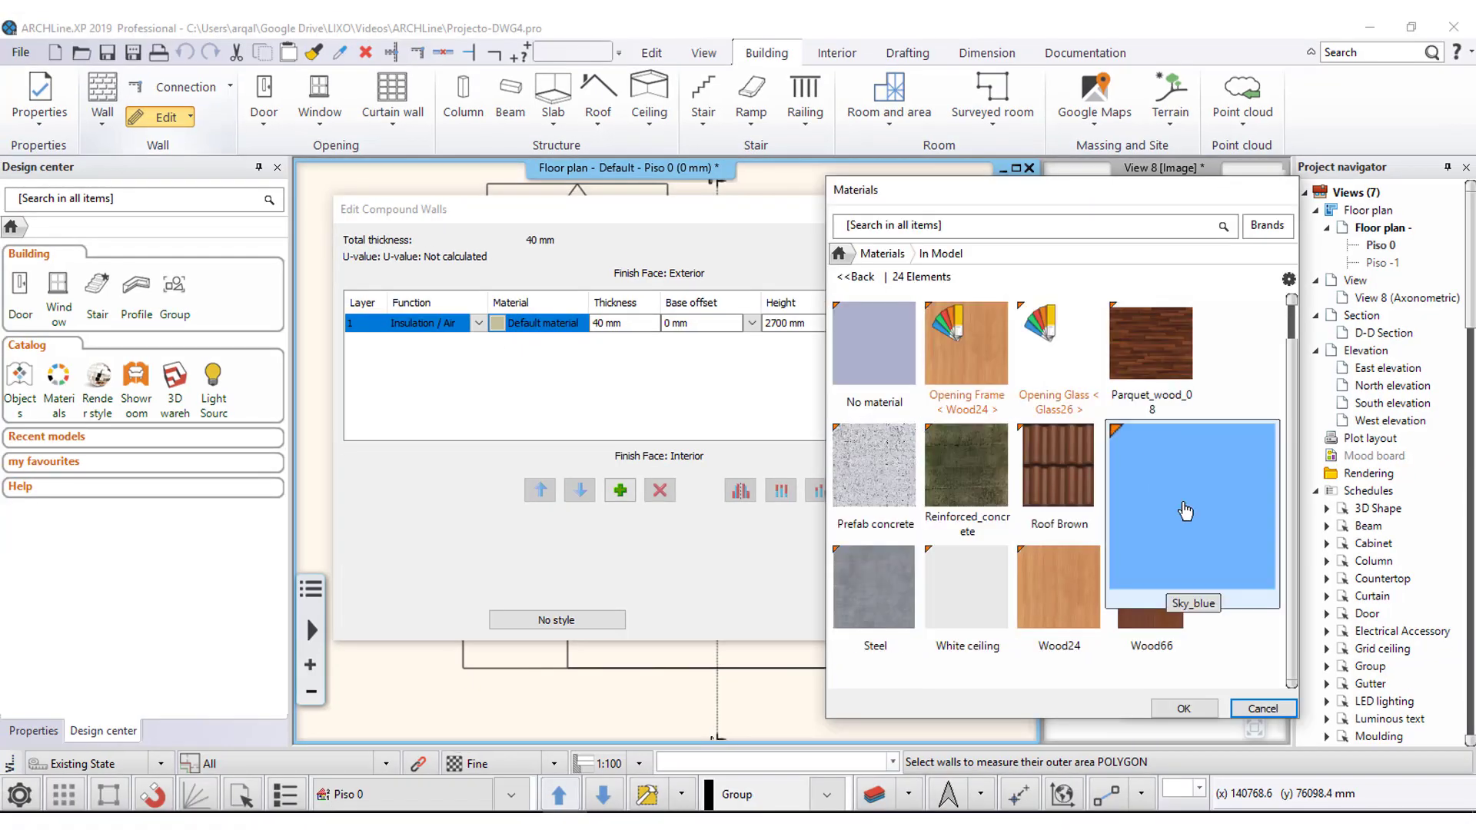
pyautogui.scroll(3, 1186, 503)
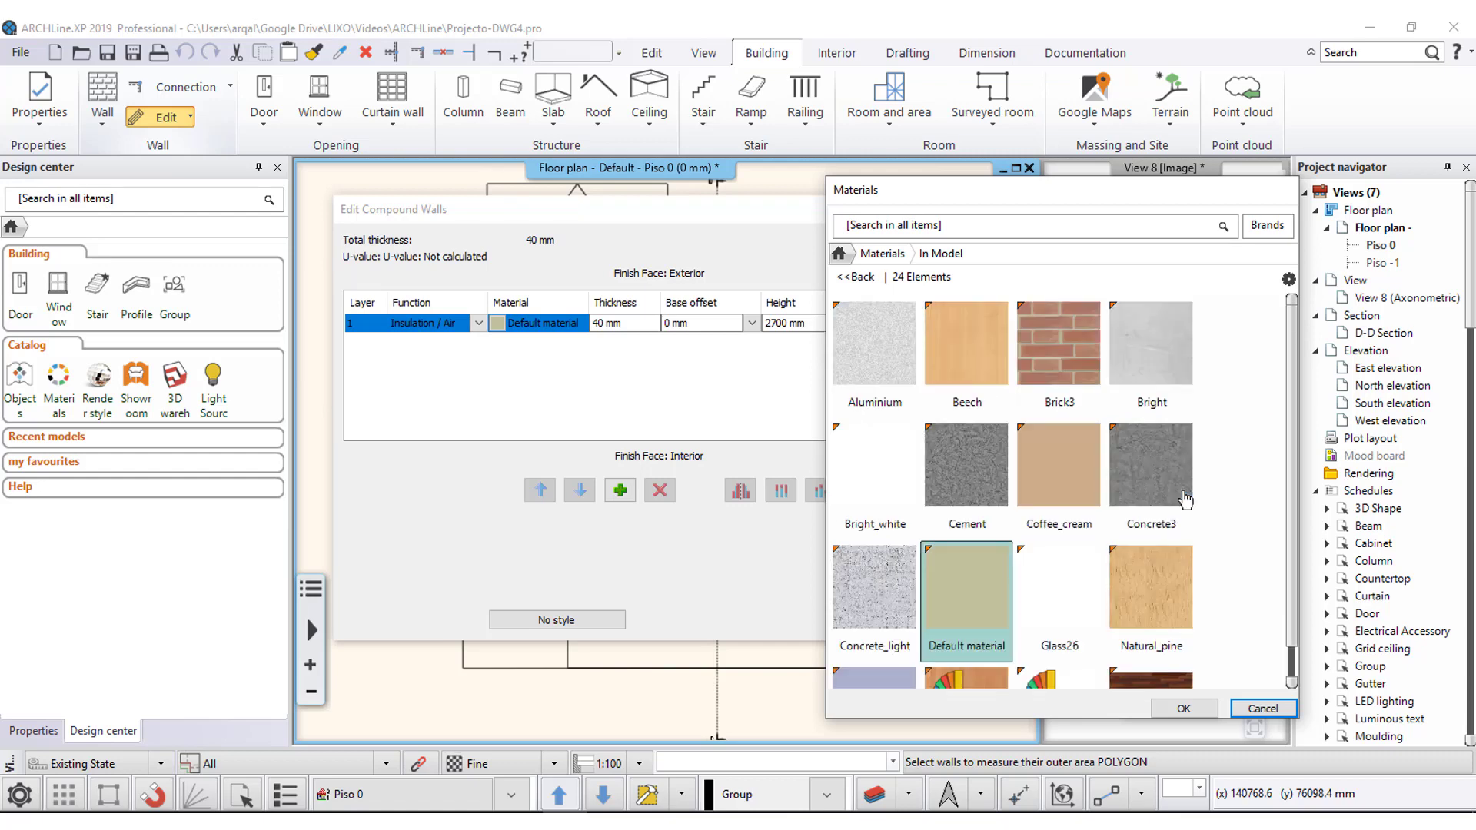
pyautogui.moveTo(874, 467)
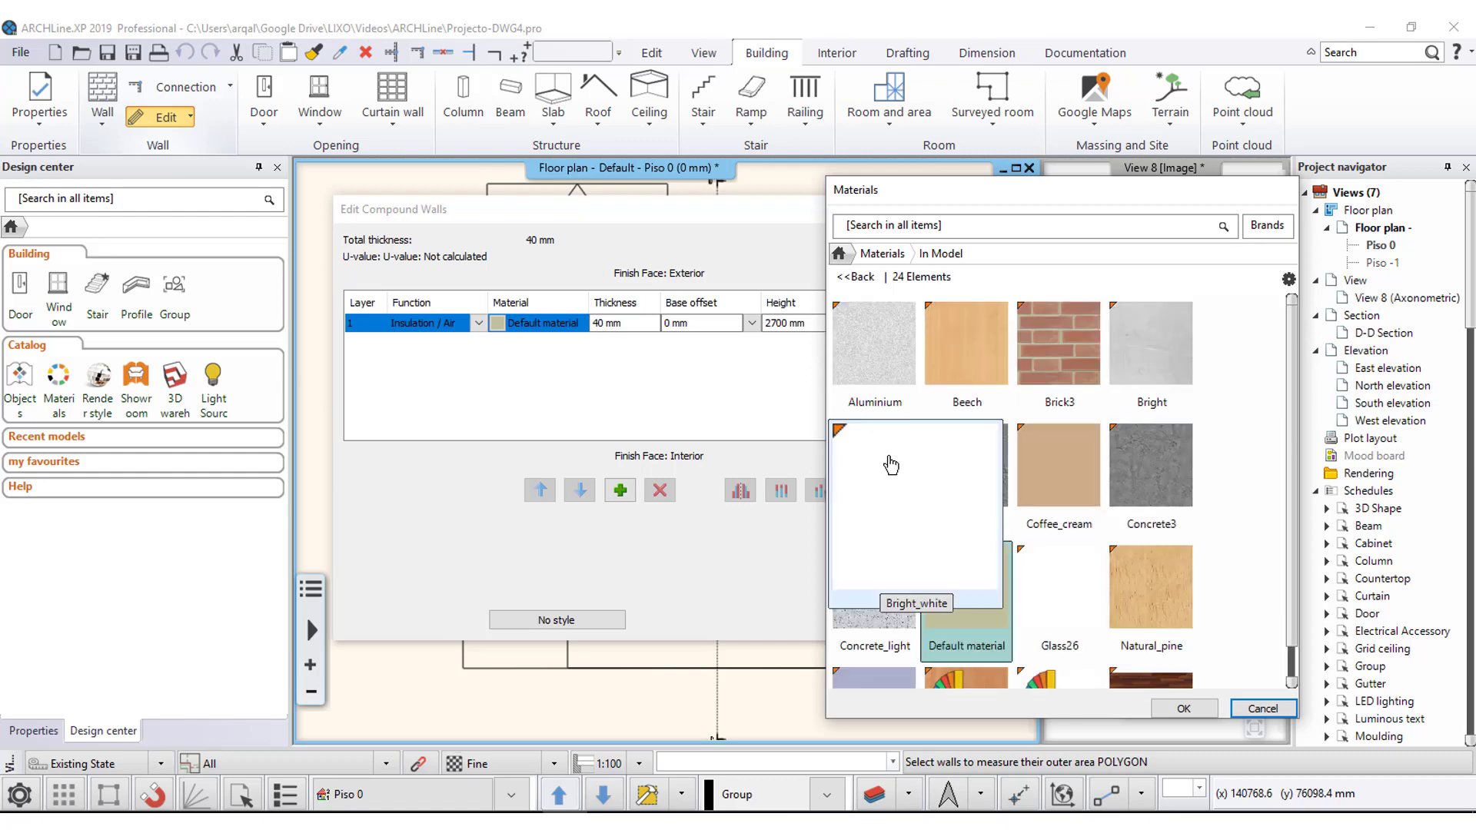
pyautogui.click(893, 465)
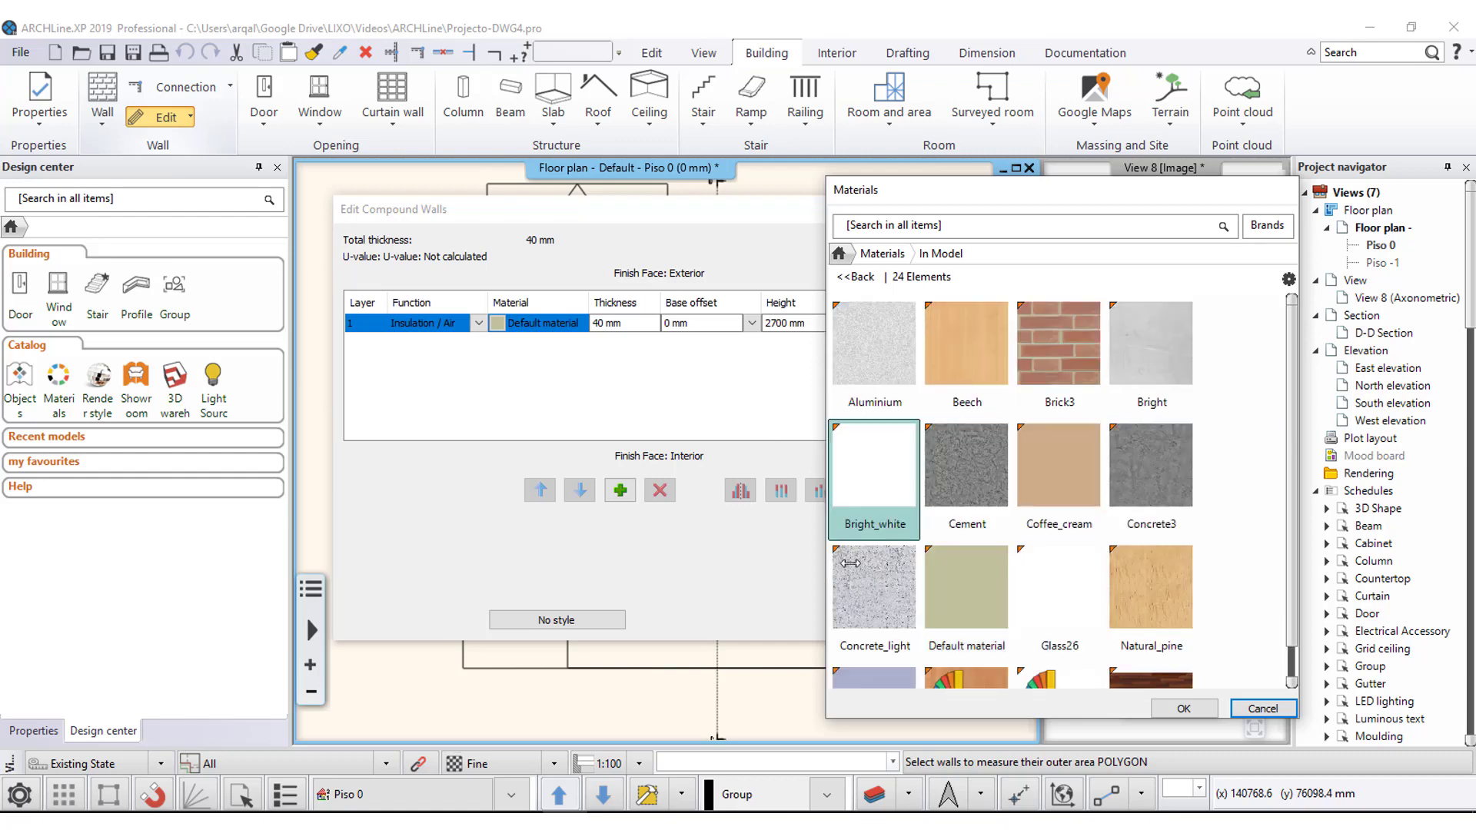
pyautogui.click(1184, 708)
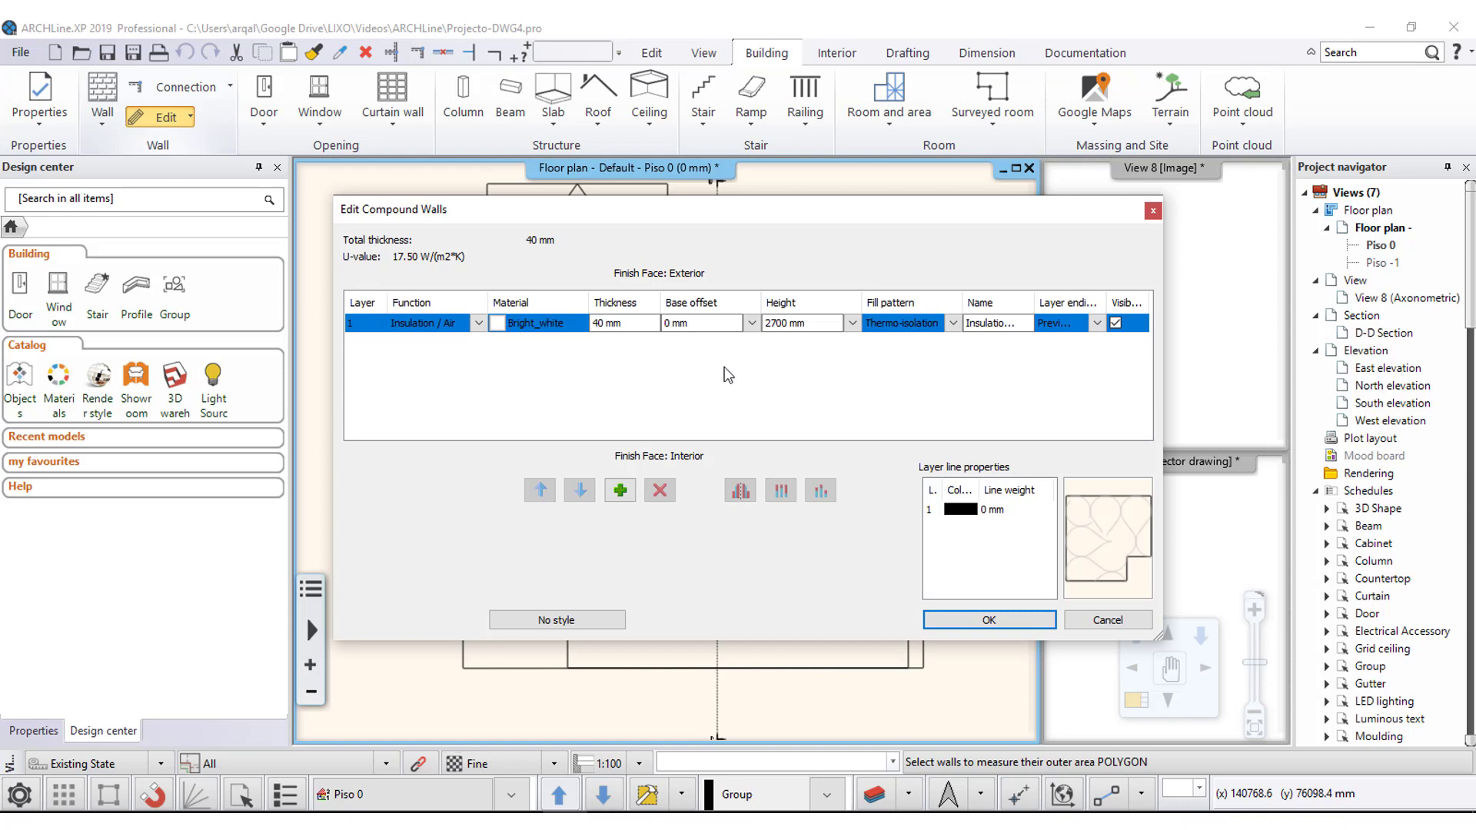
pyautogui.click(535, 324)
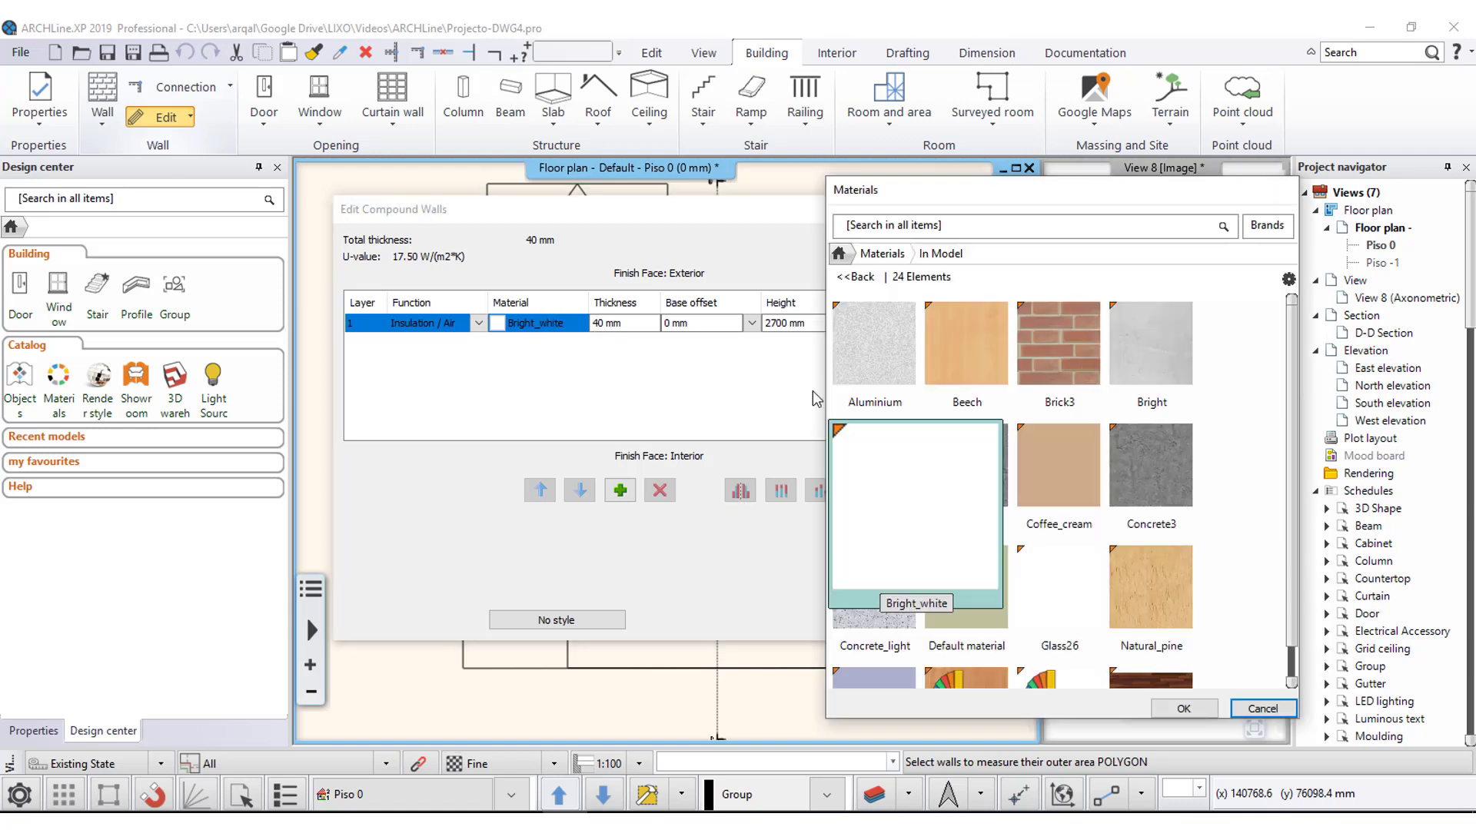
pyautogui.click(1263, 708)
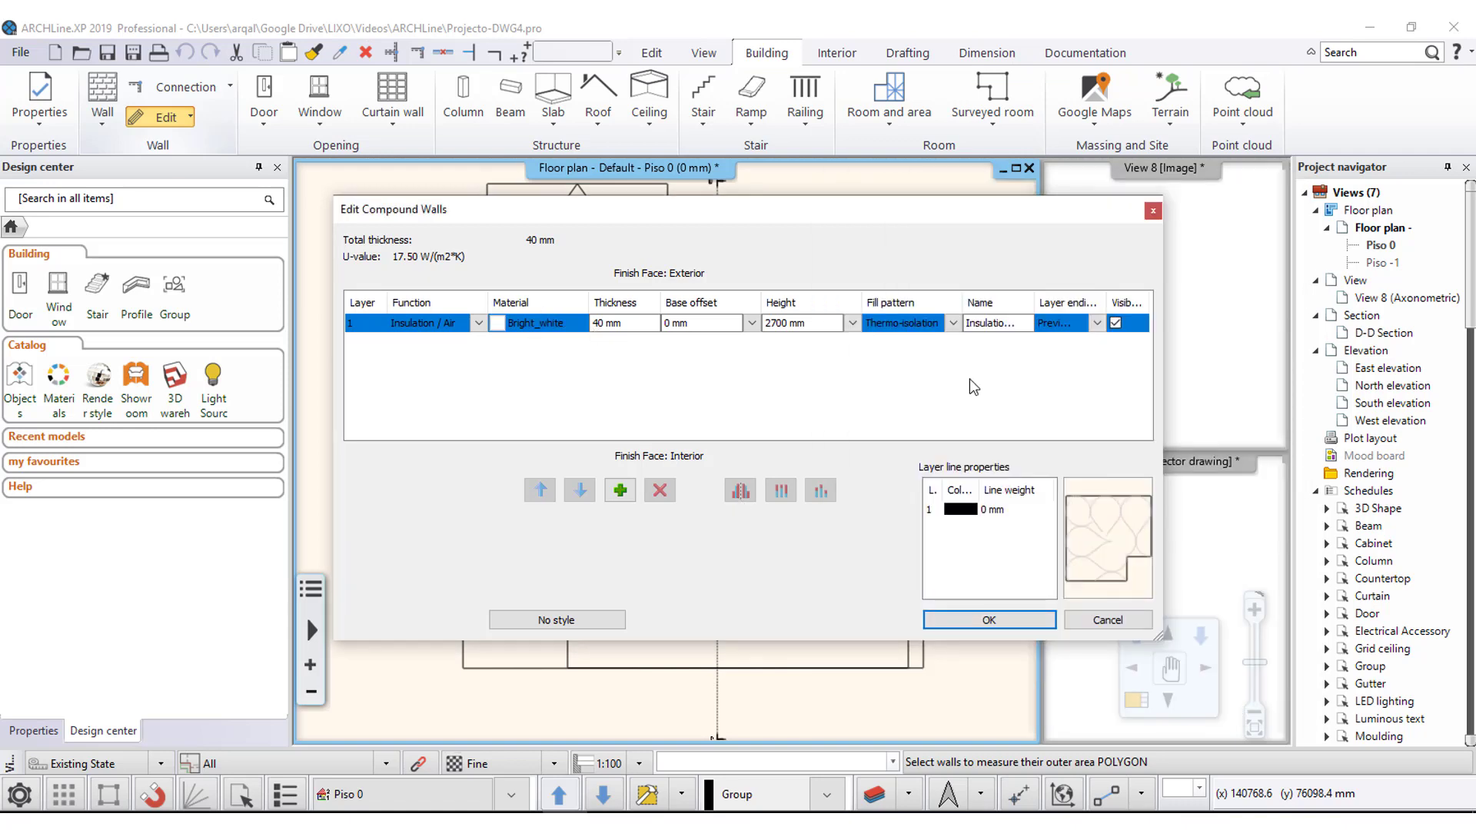
pyautogui.click(573, 323)
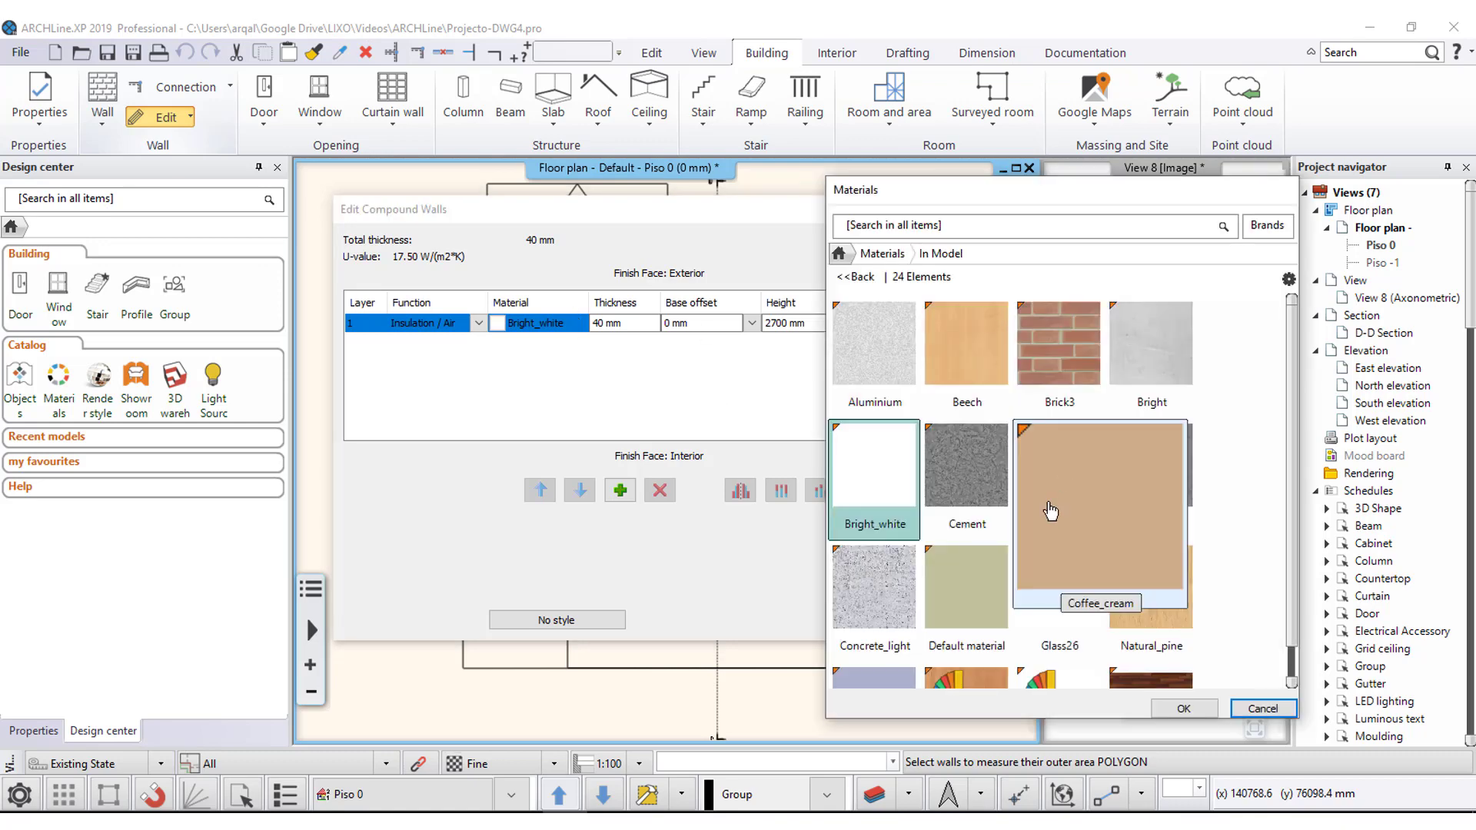
pyautogui.scroll(-3, 1050, 511)
pyautogui.click(1152, 473)
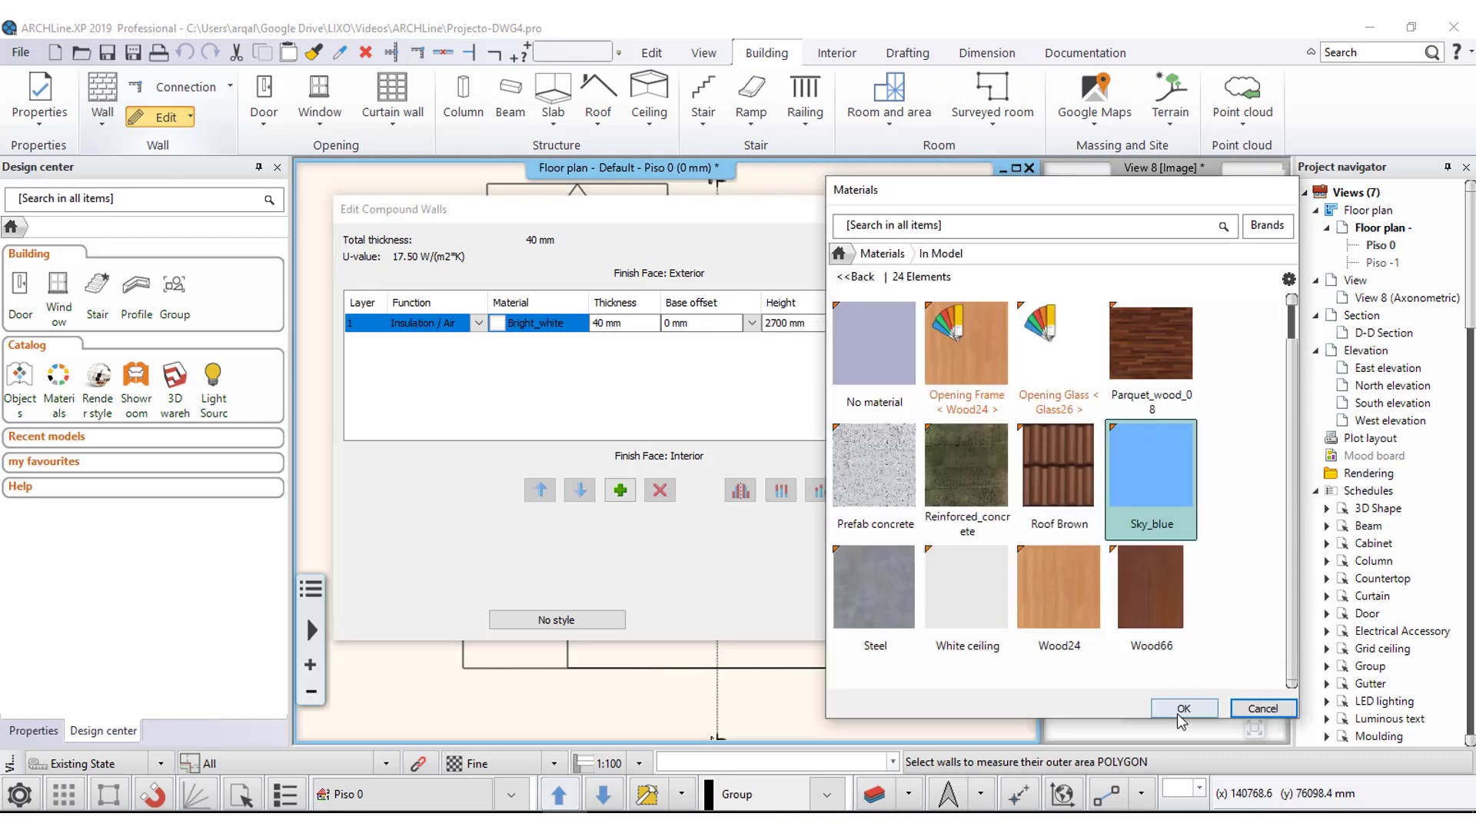
pyautogui.click(1184, 709)
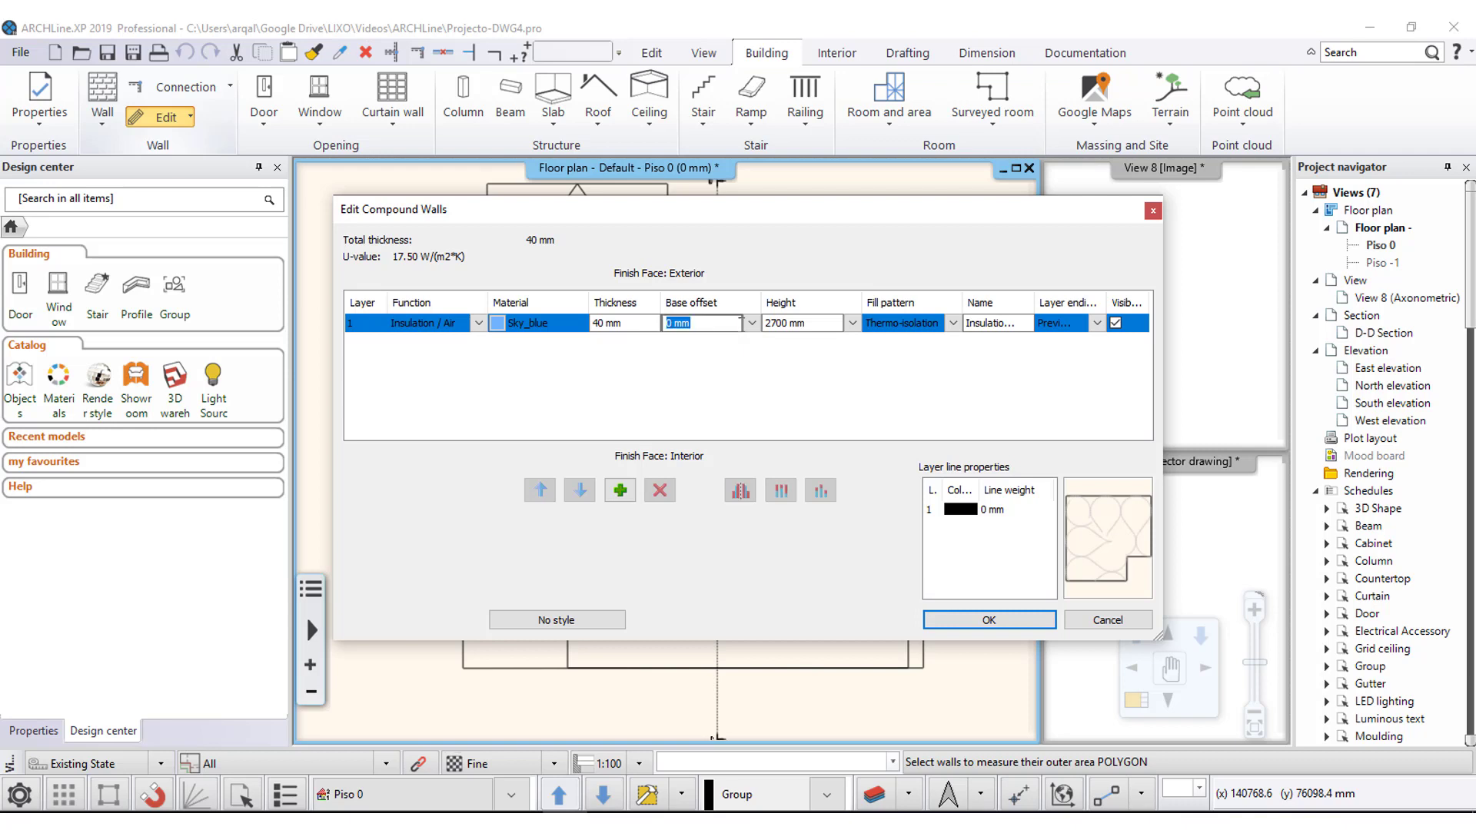
# Bind the insulation layer's base to LE - Ledge at 0 mm offset.
pyautogui.click(747, 324)
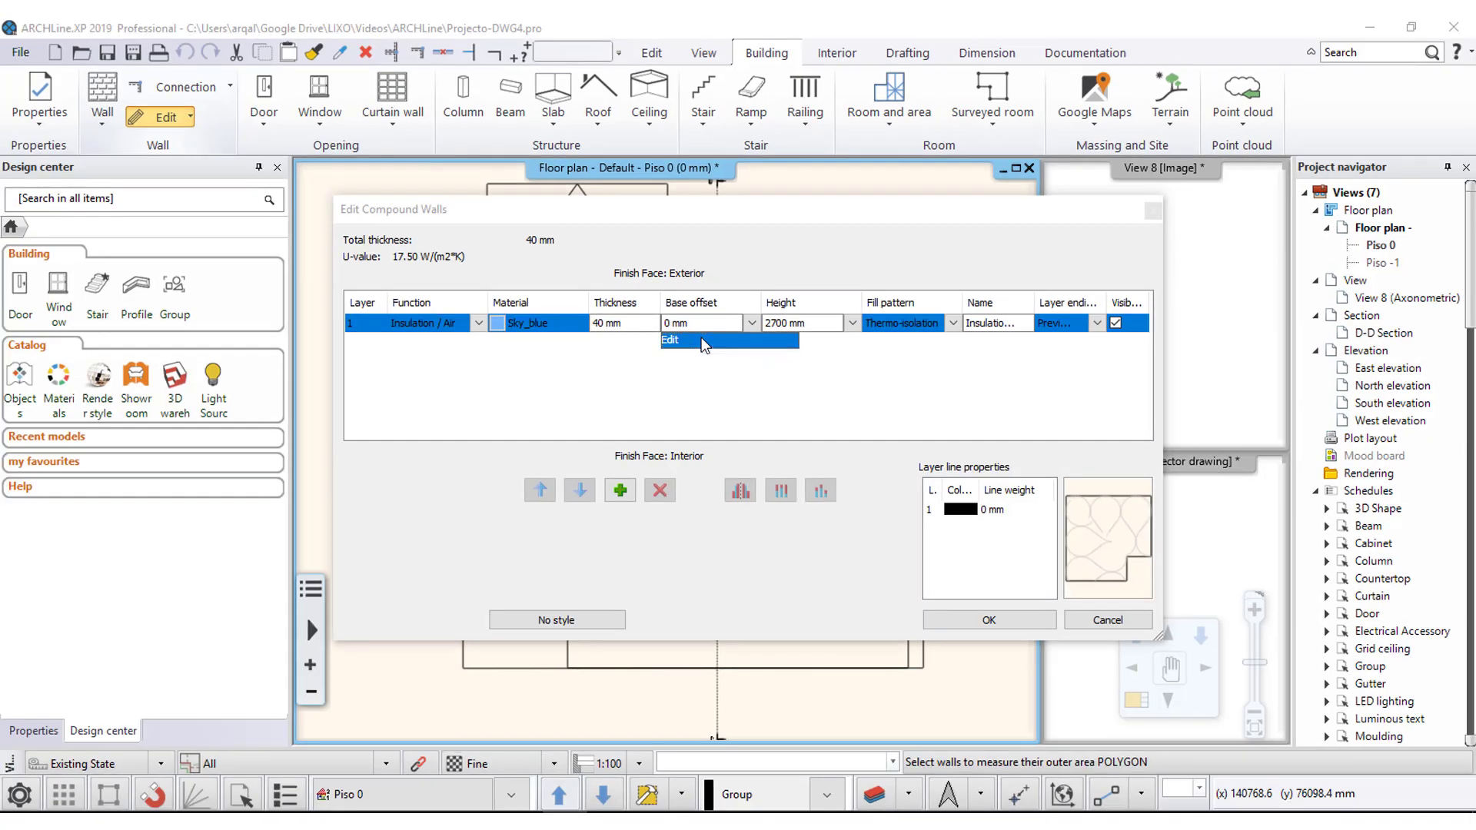
pyautogui.click(702, 340)
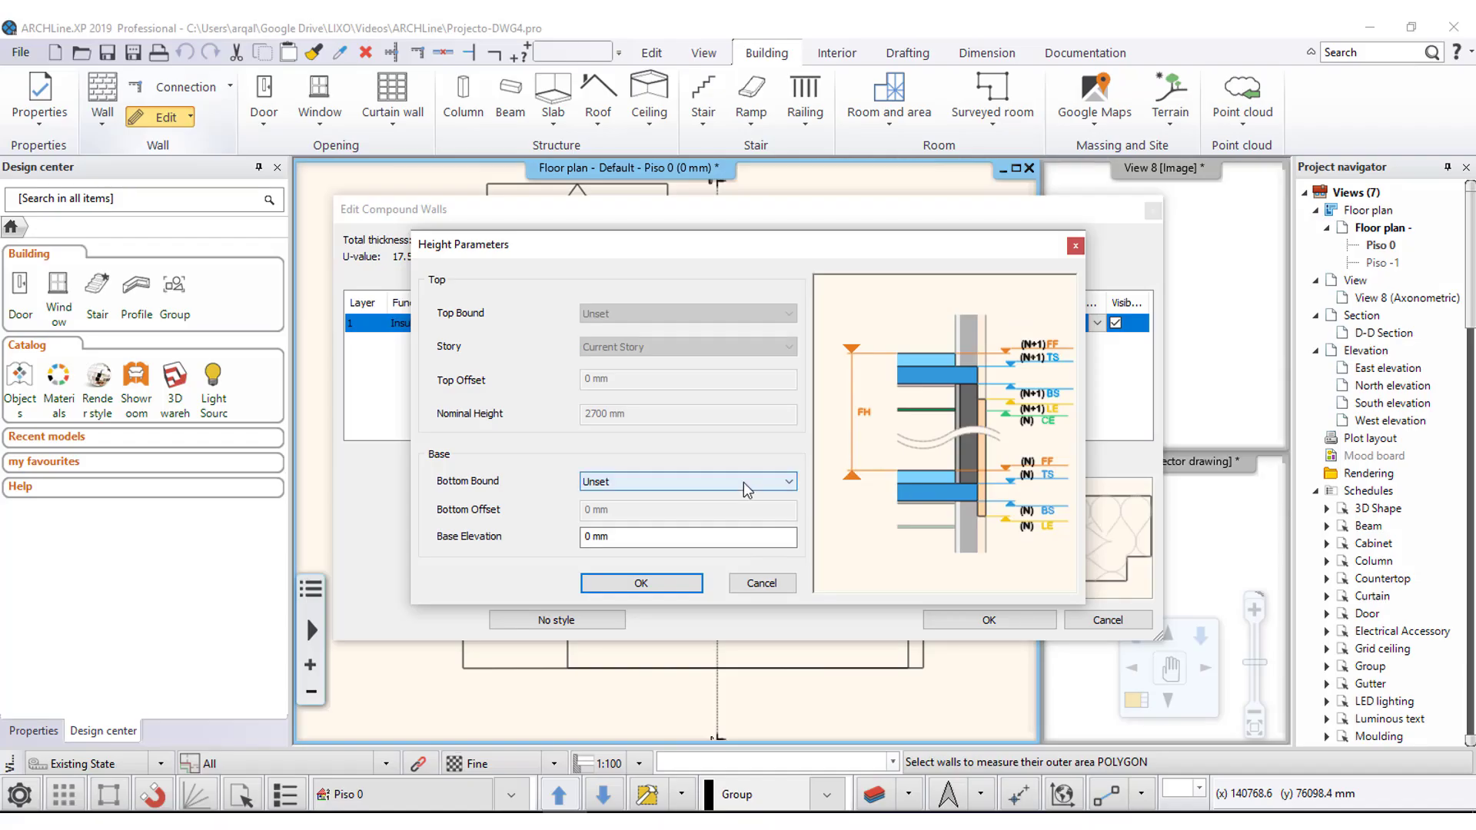
pyautogui.click(738, 482)
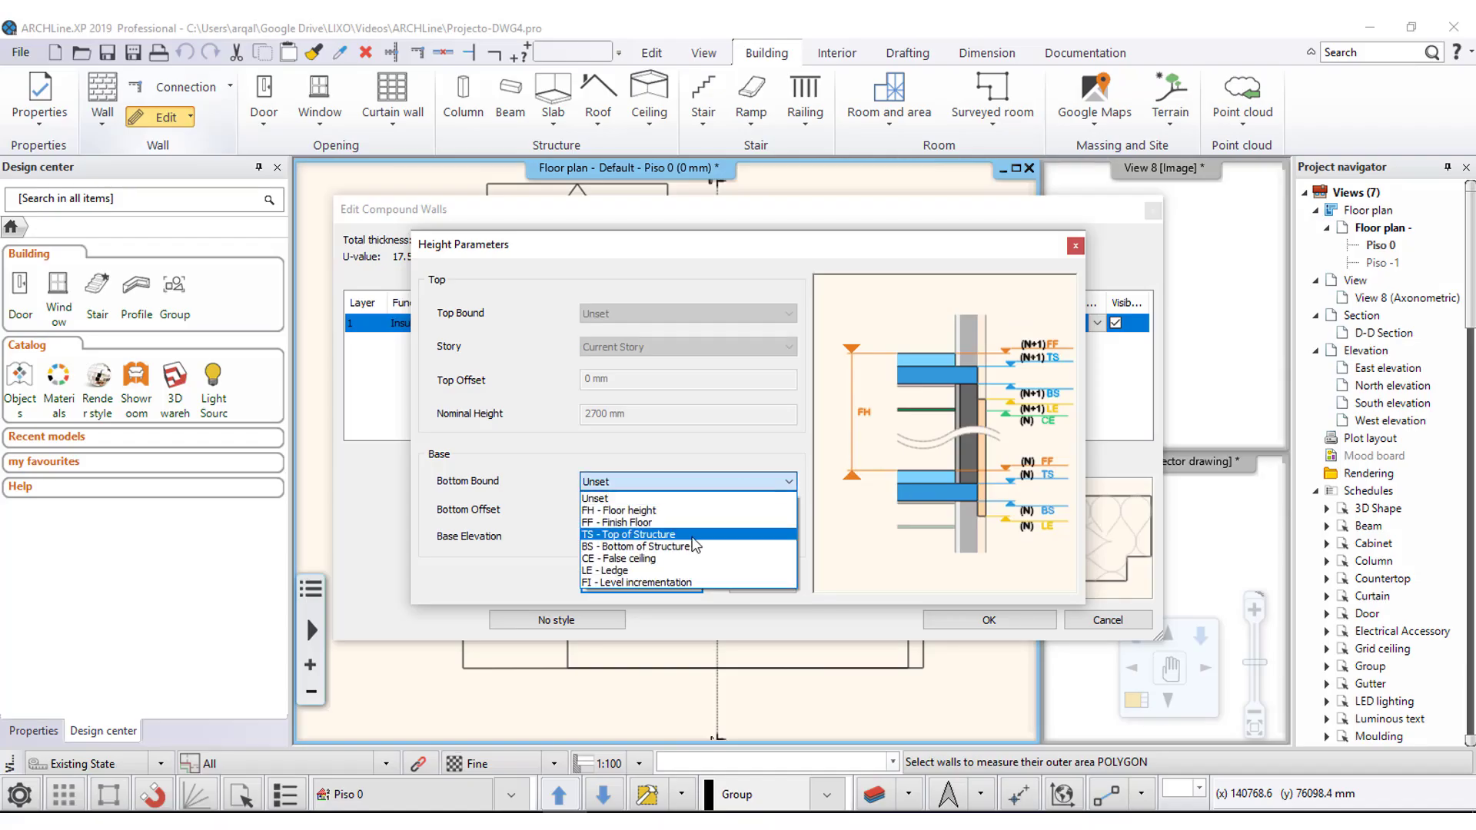
pyautogui.click(677, 571)
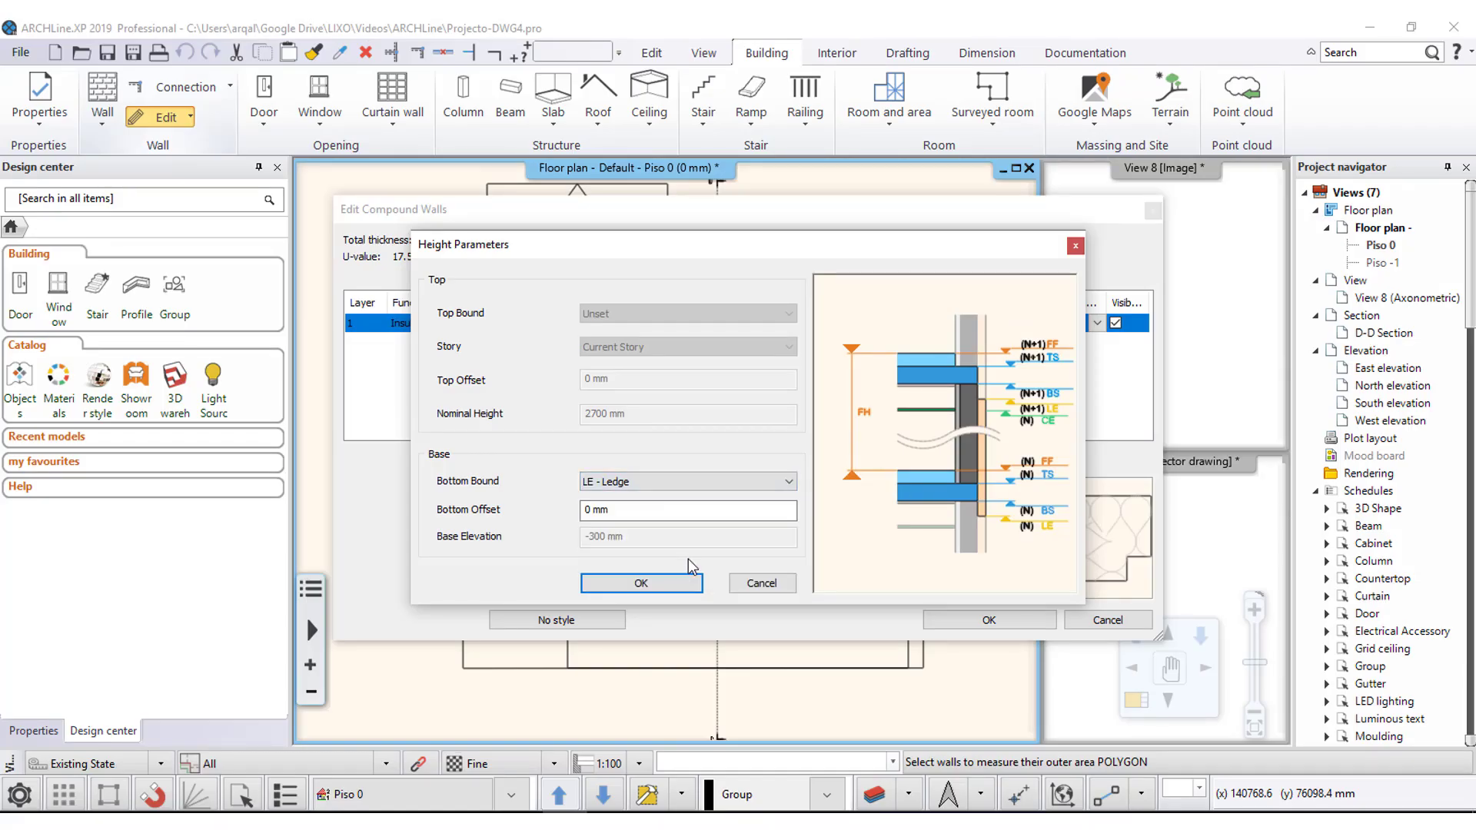
pyautogui.click(643, 583)
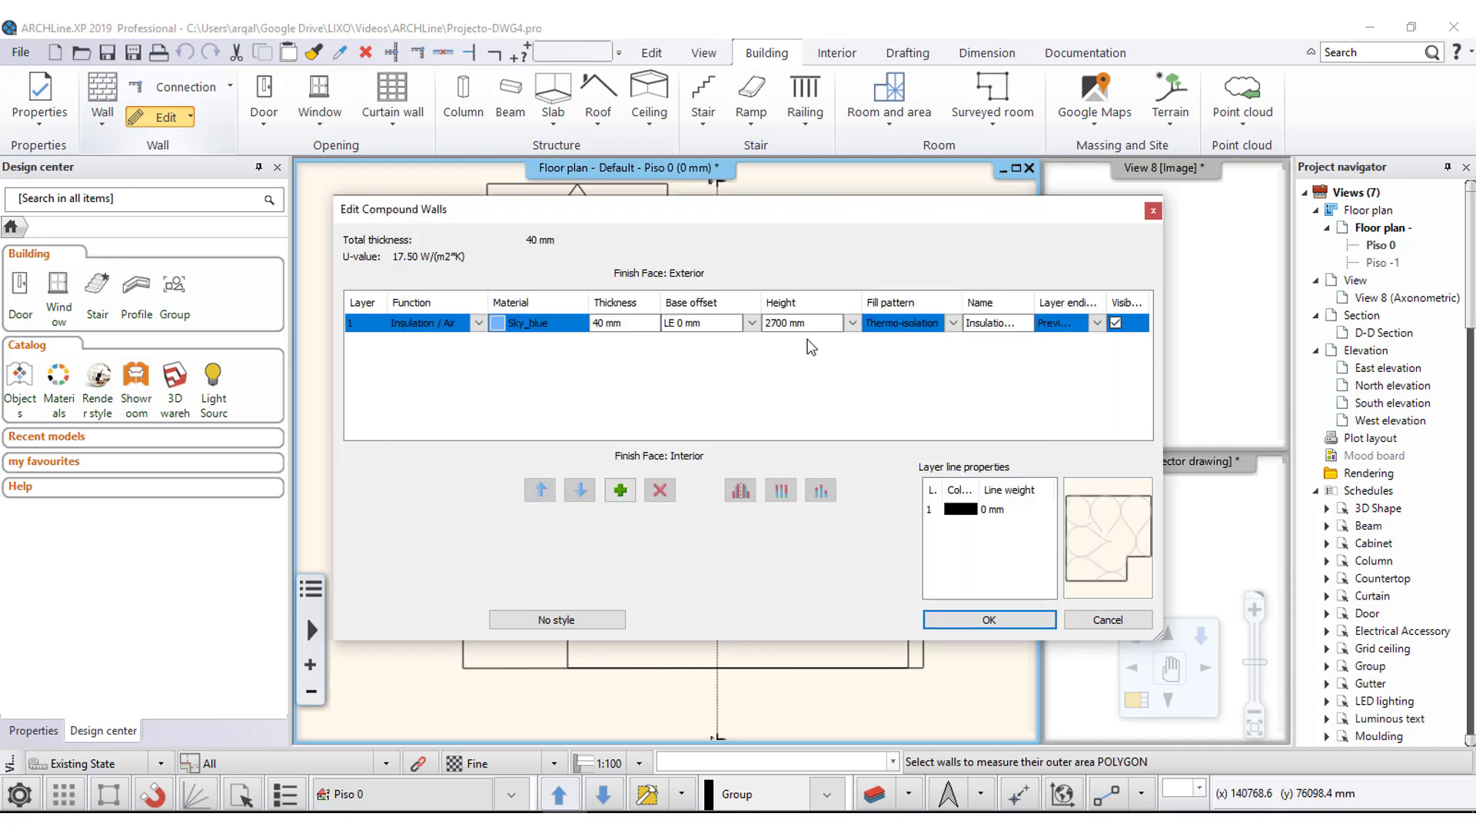
# Set the insulation layer's height to 6000.
pyautogui.click(821, 326)
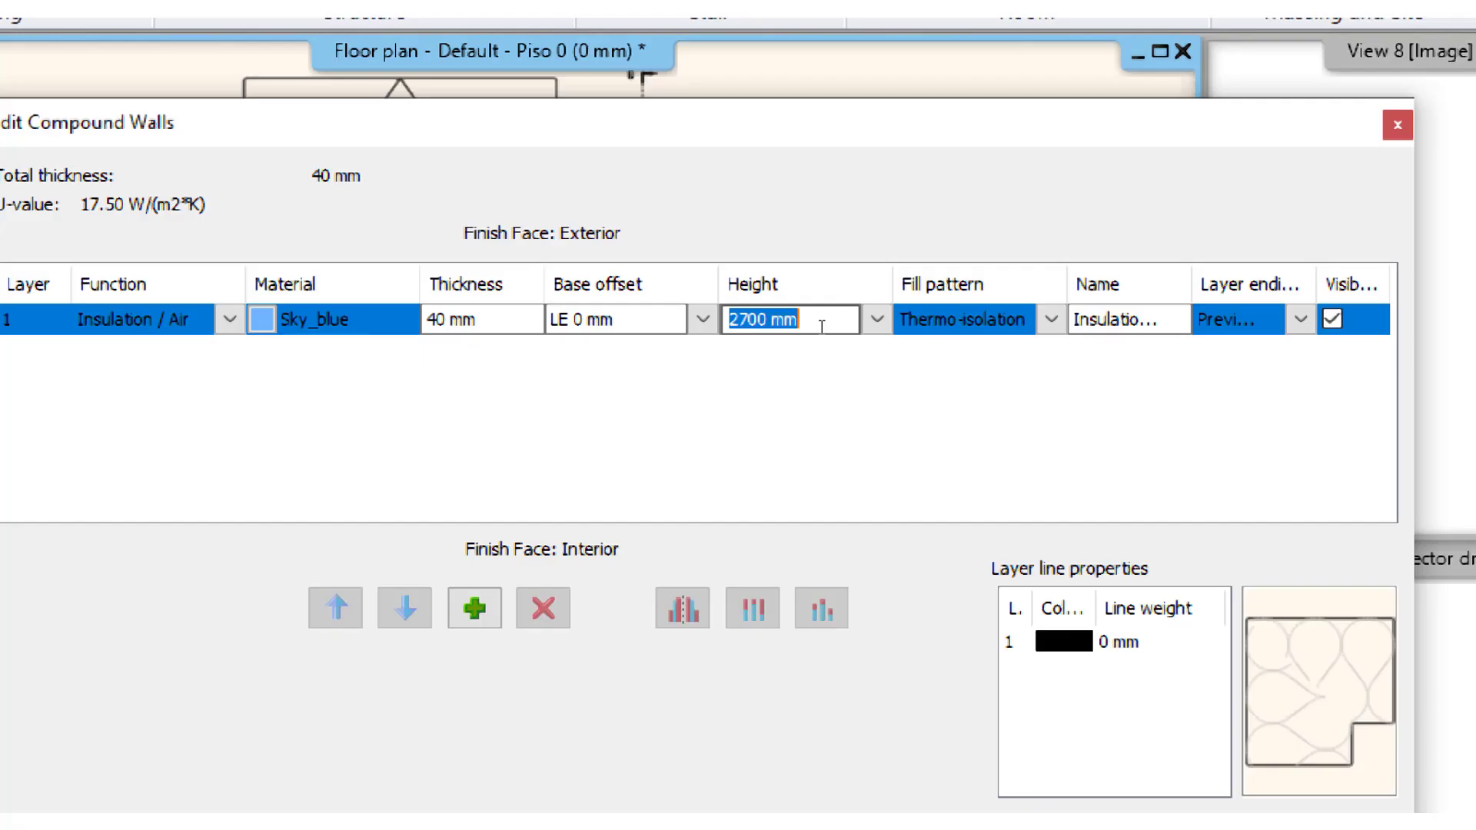
pyautogui.write('6')
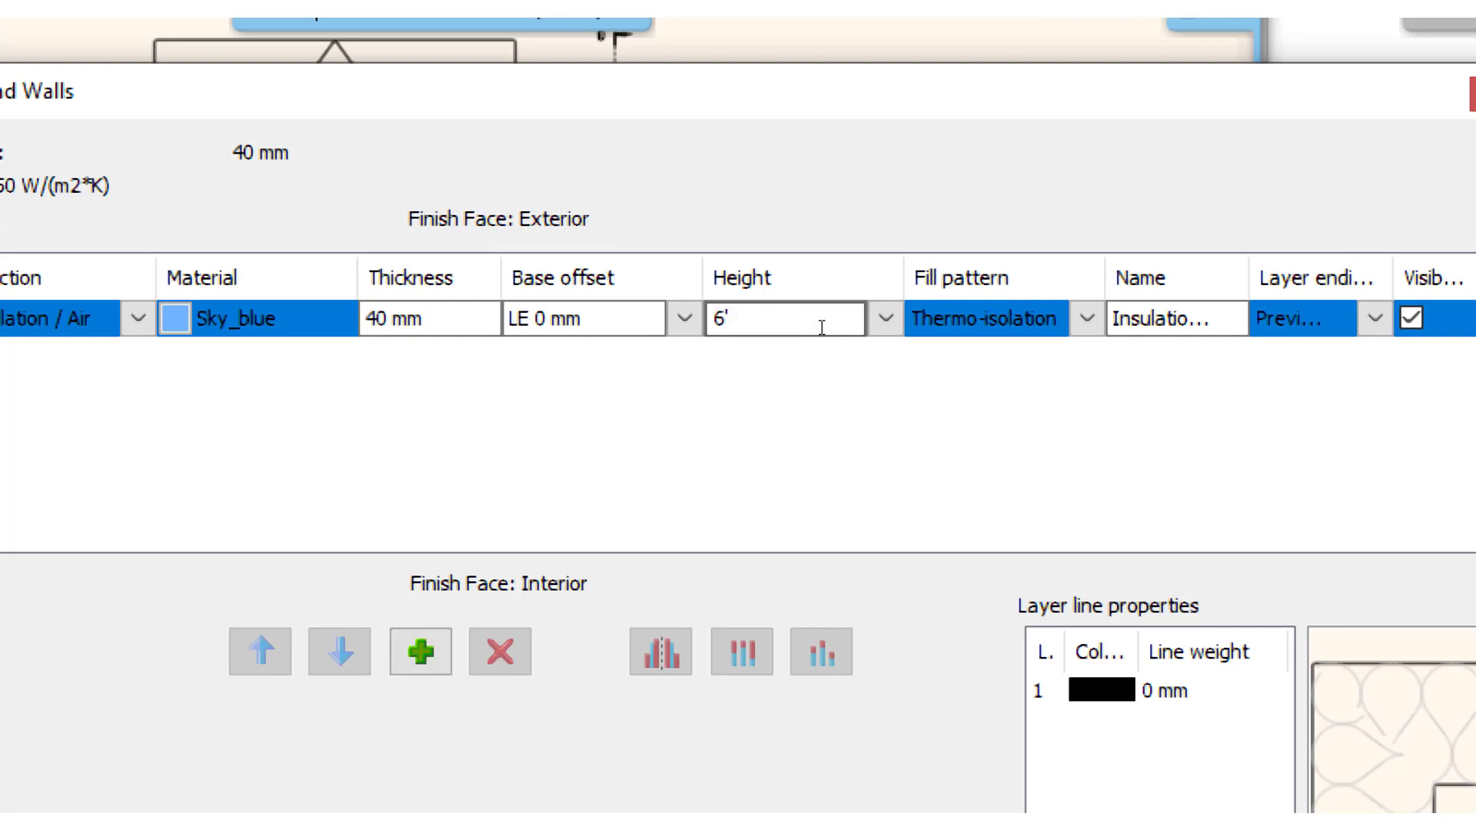
pyautogui.write('000')
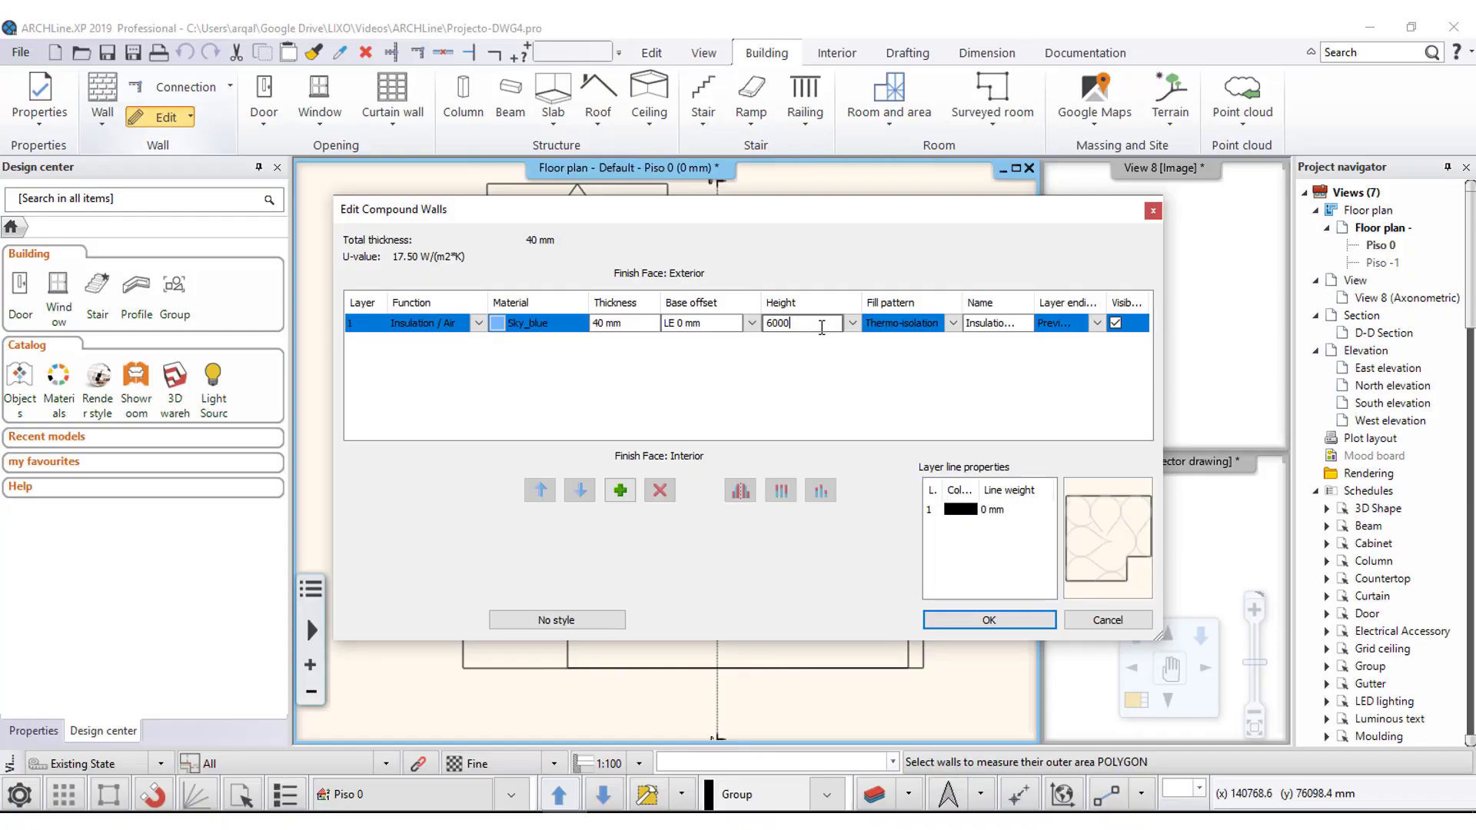
pyautogui.moveTo(828, 218); pyautogui.dragTo(911, 300)
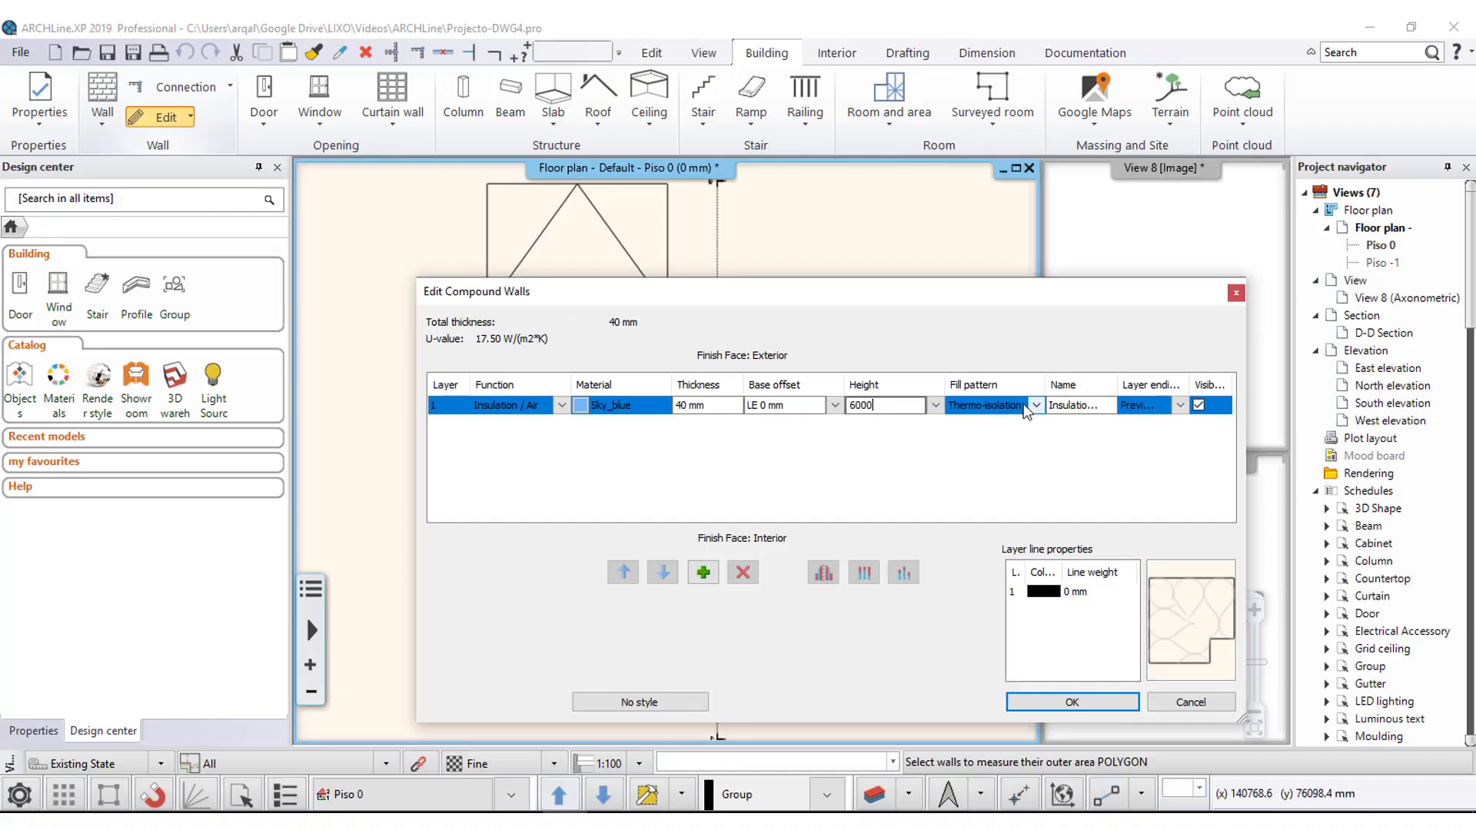
pyautogui.click(1025, 409)
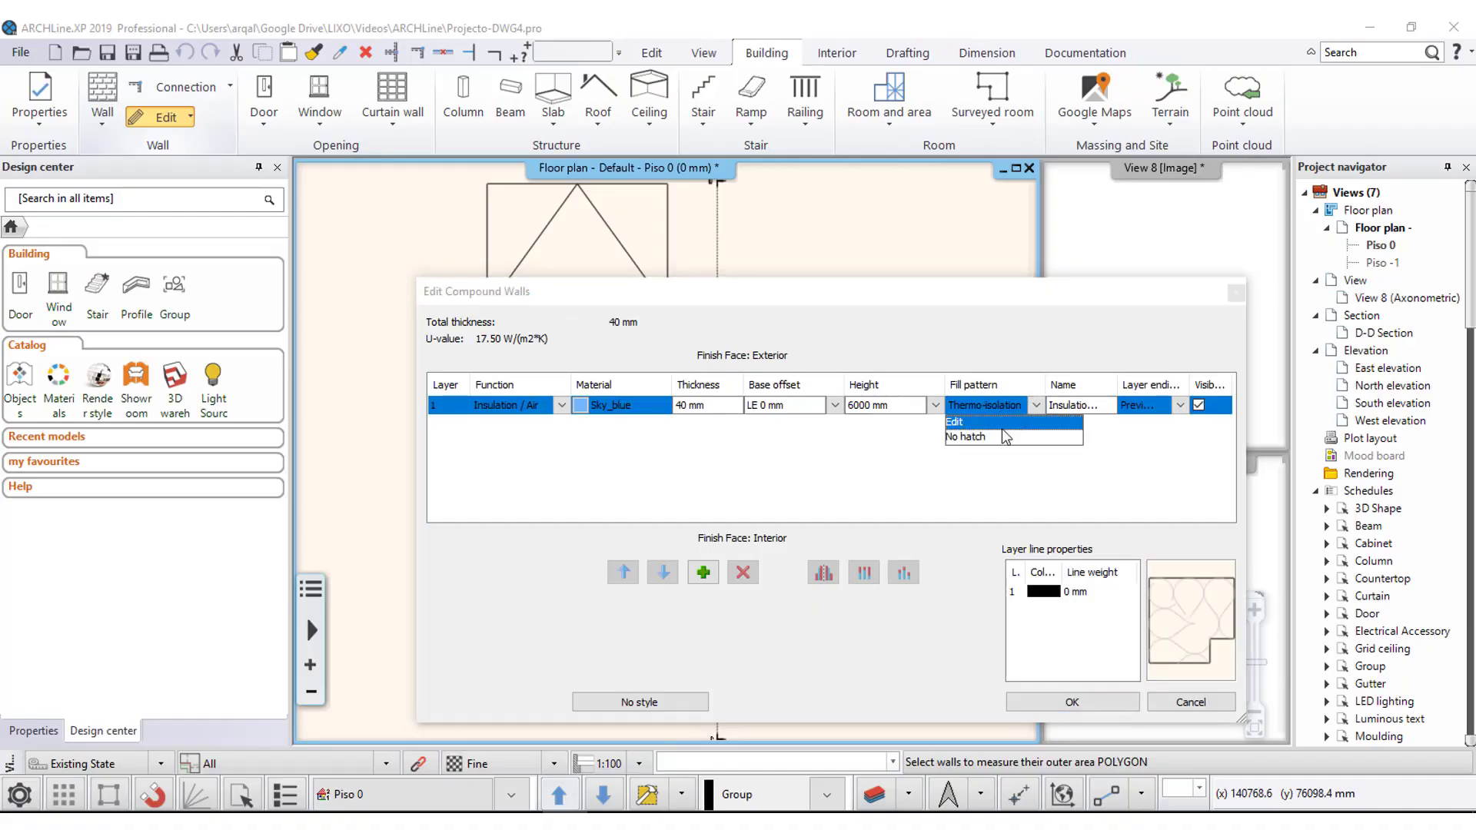
pyautogui.click(1005, 437)
pyautogui.click(848, 389)
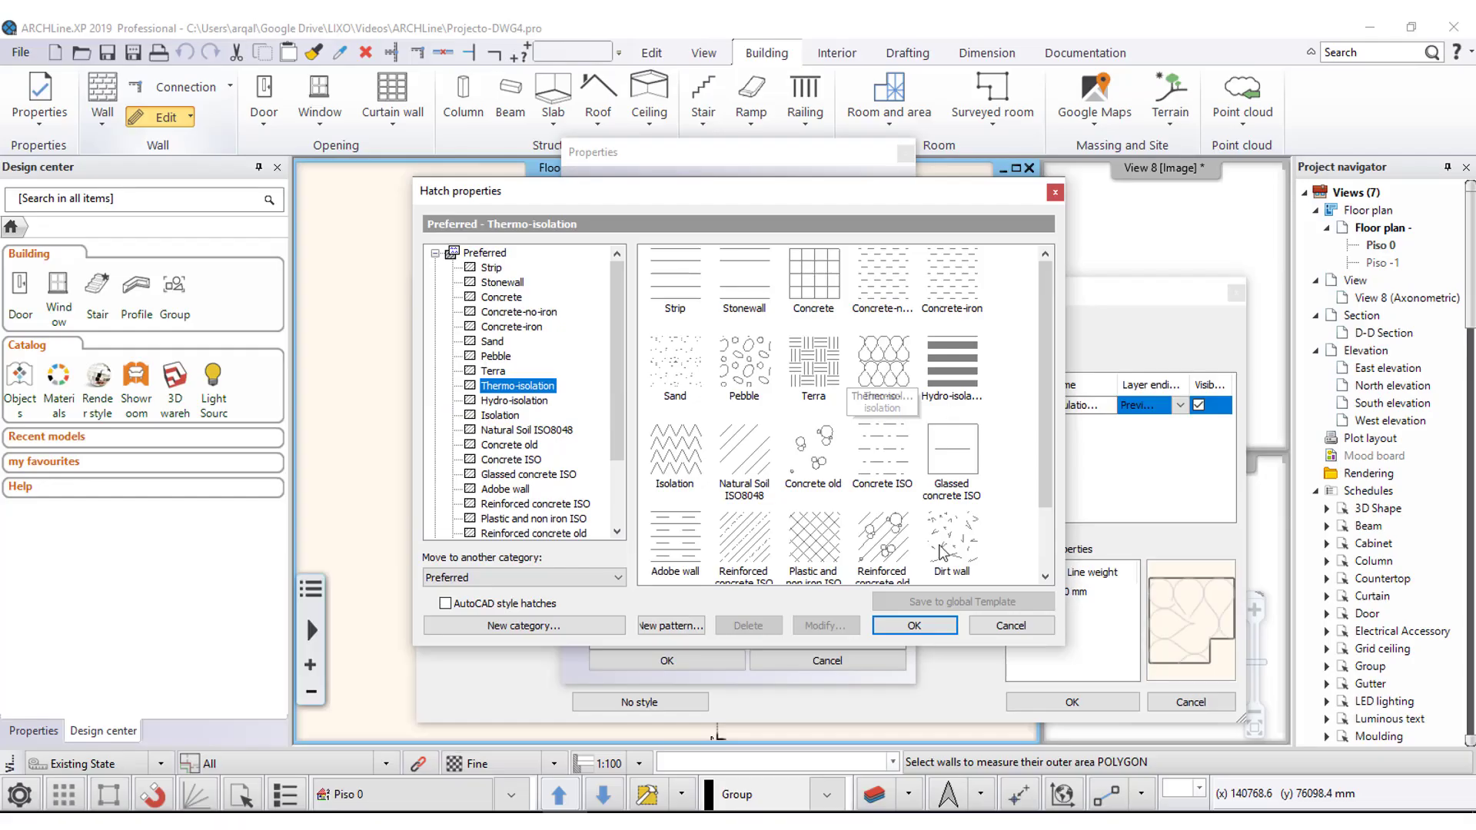
pyautogui.click(926, 623)
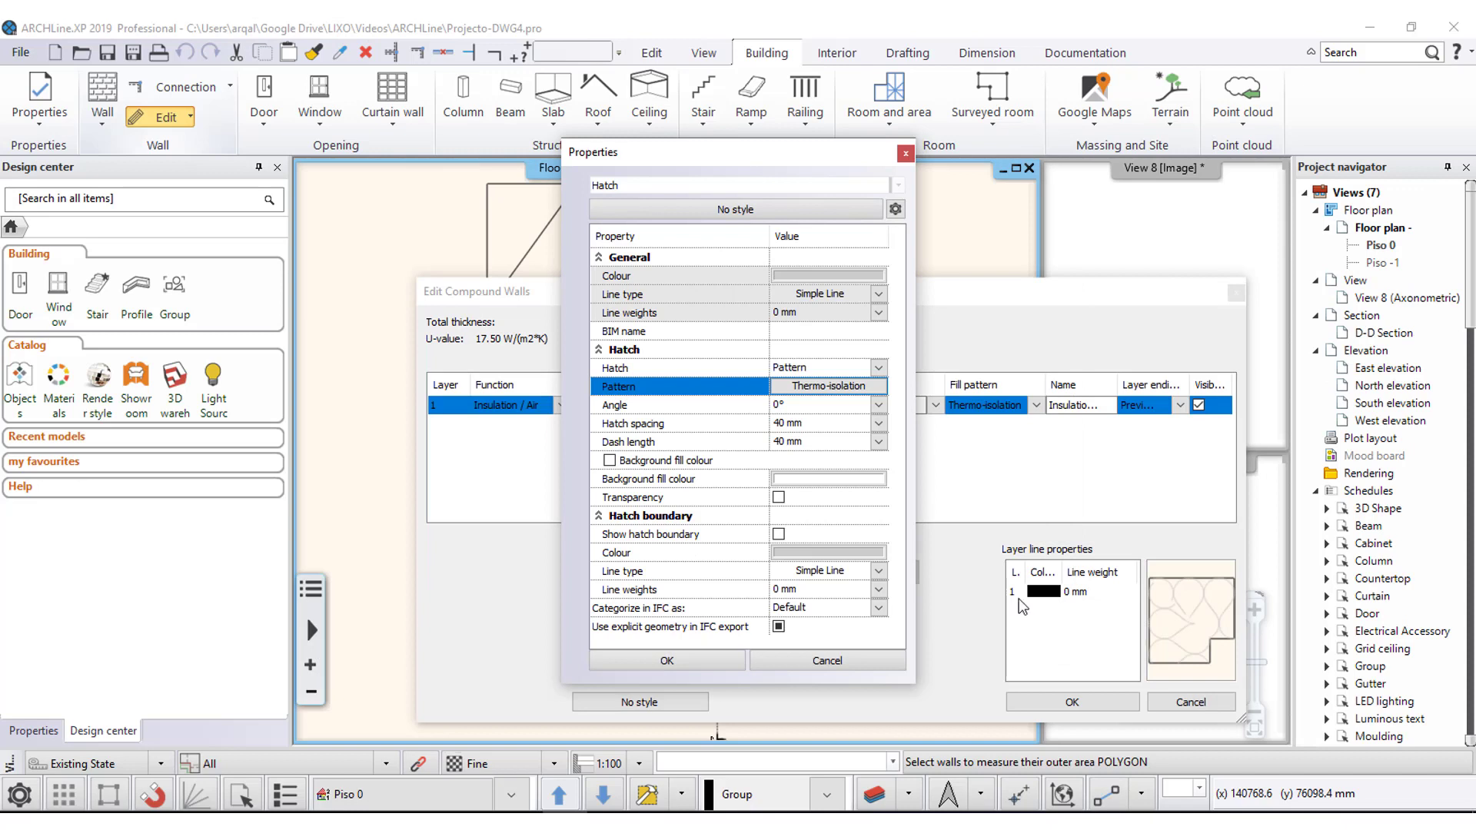
pyautogui.click(672, 661)
pyautogui.click(1100, 407)
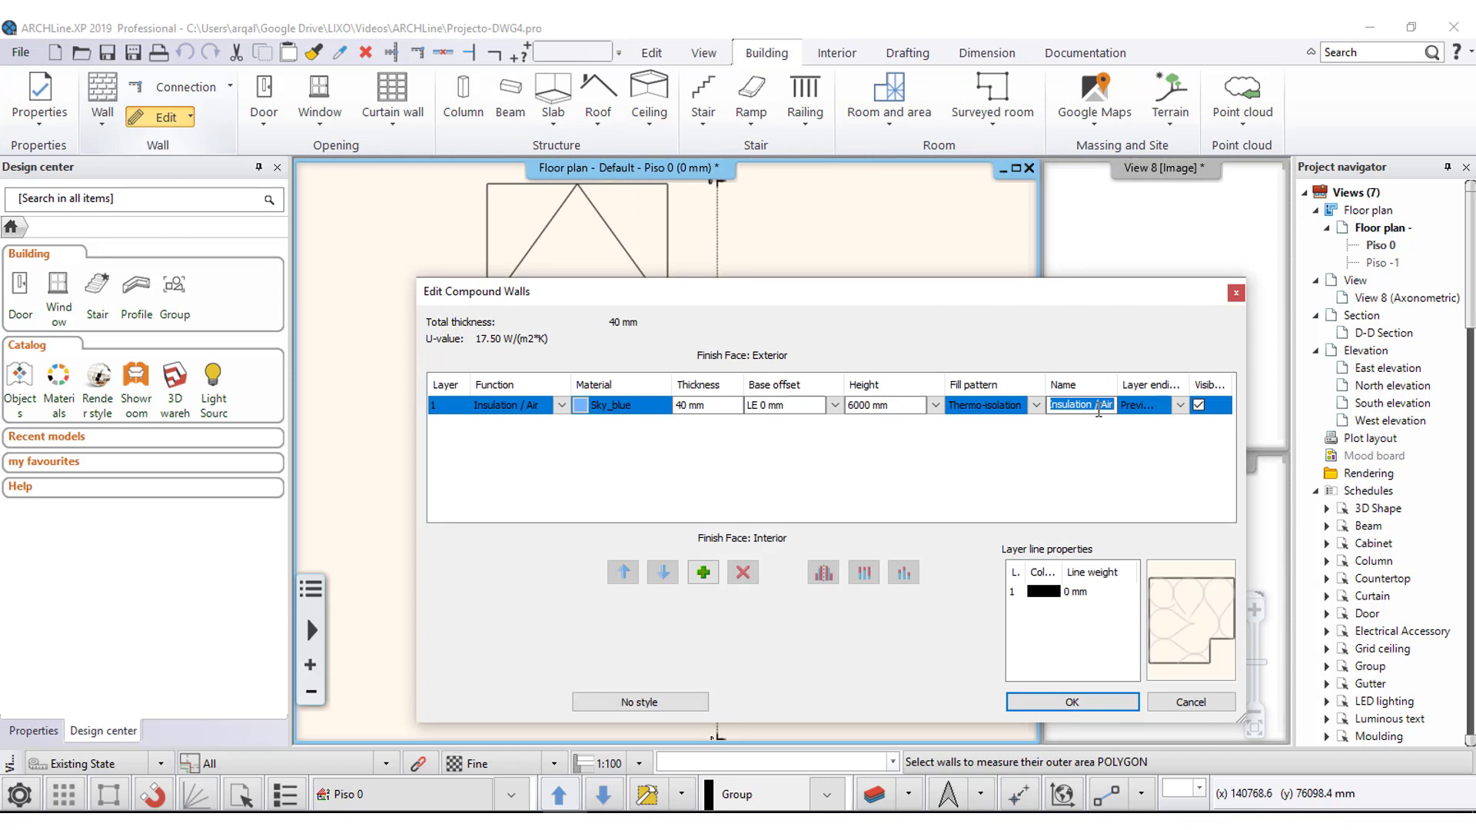
# Rename the layer 'Iso térmico' and add a 5 mm outer layer, totalling 45 mm.
pyautogui.write('Iso')
pyautogui.write(' térmico')
pyautogui.press('Return')
pyautogui.click(706, 574)
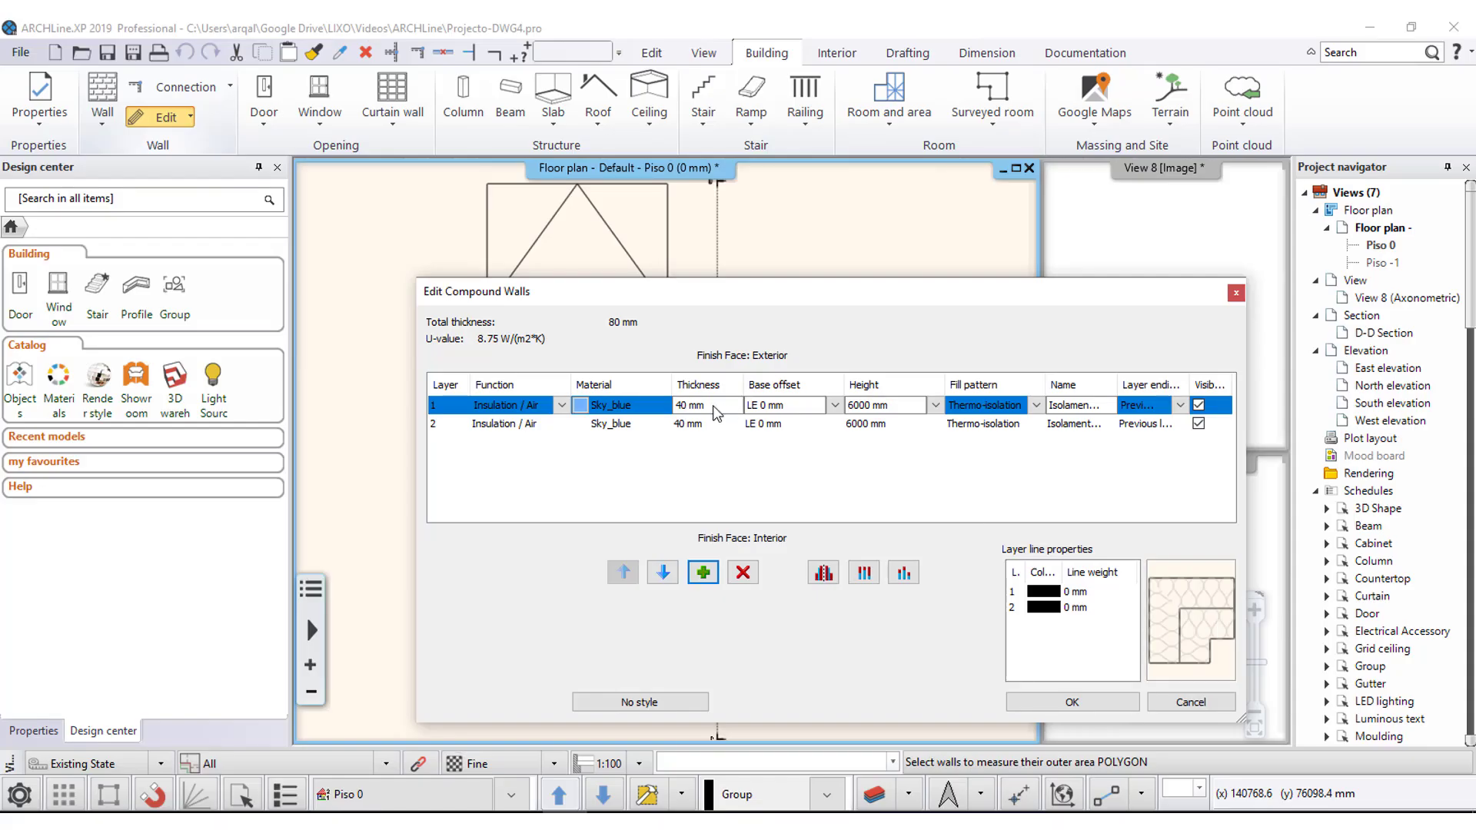
pyautogui.click(713, 407)
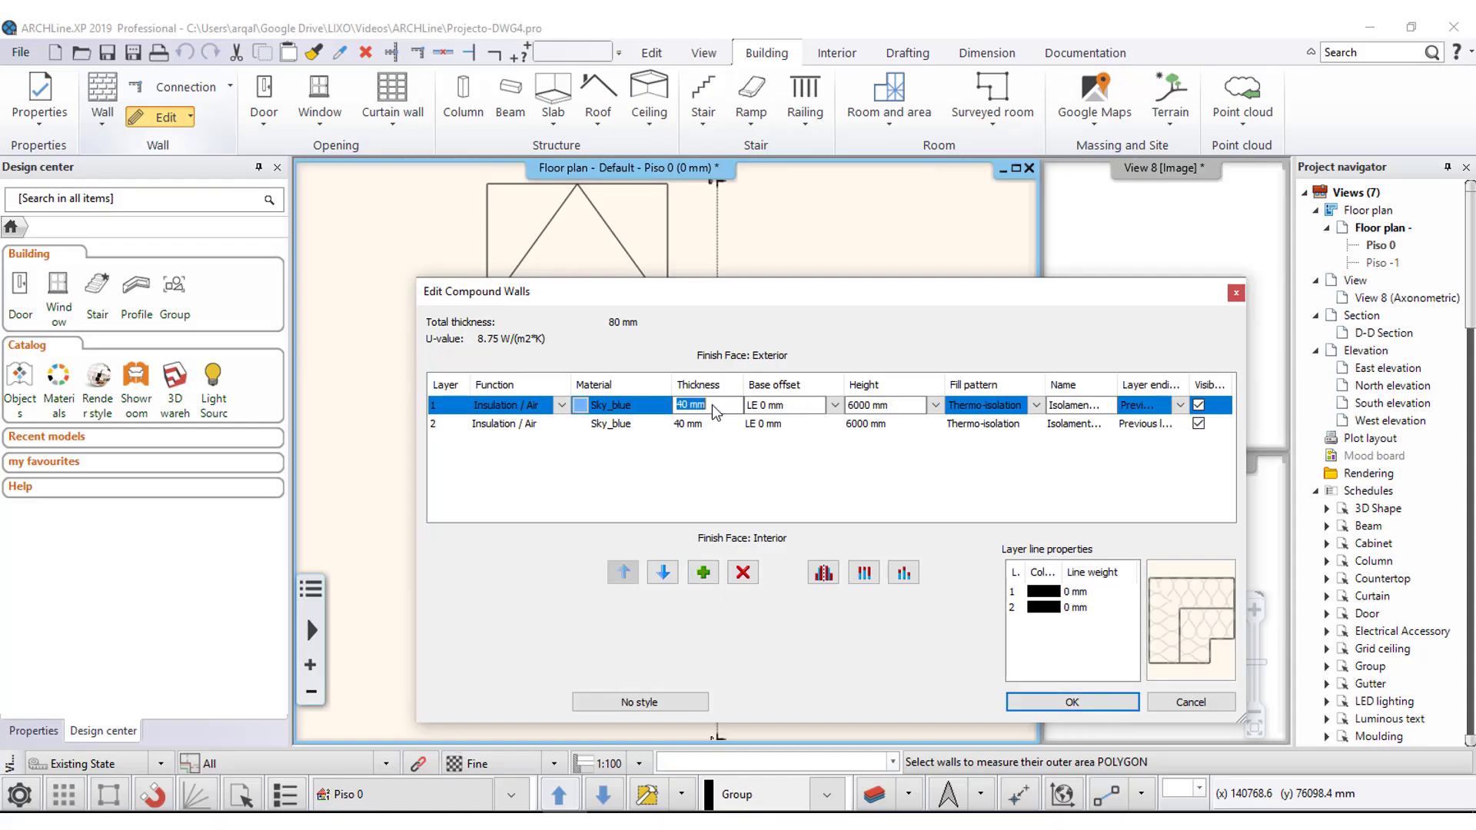
pyautogui.write('5')
pyautogui.click(724, 426)
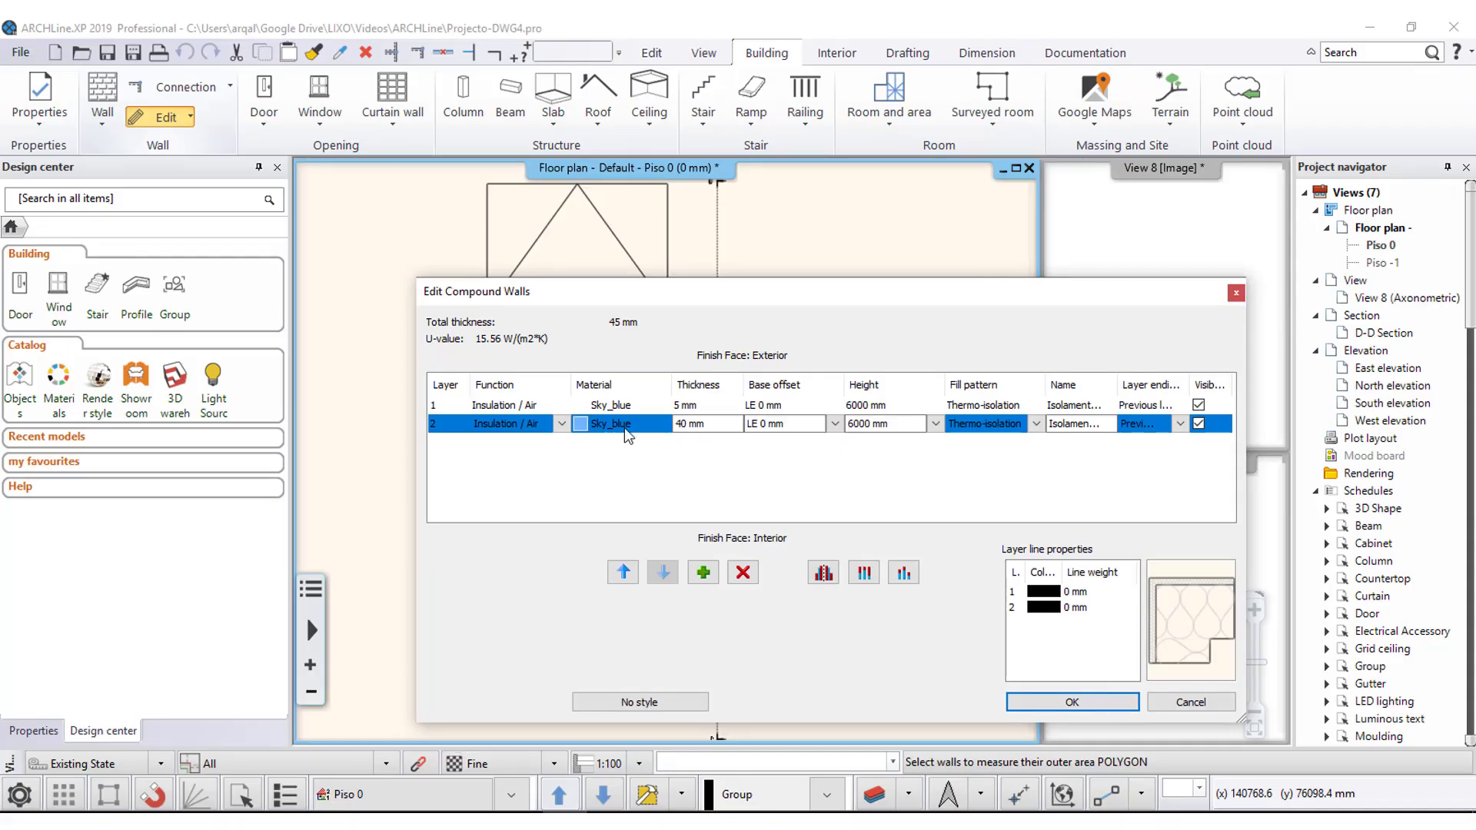
pyautogui.click(618, 408)
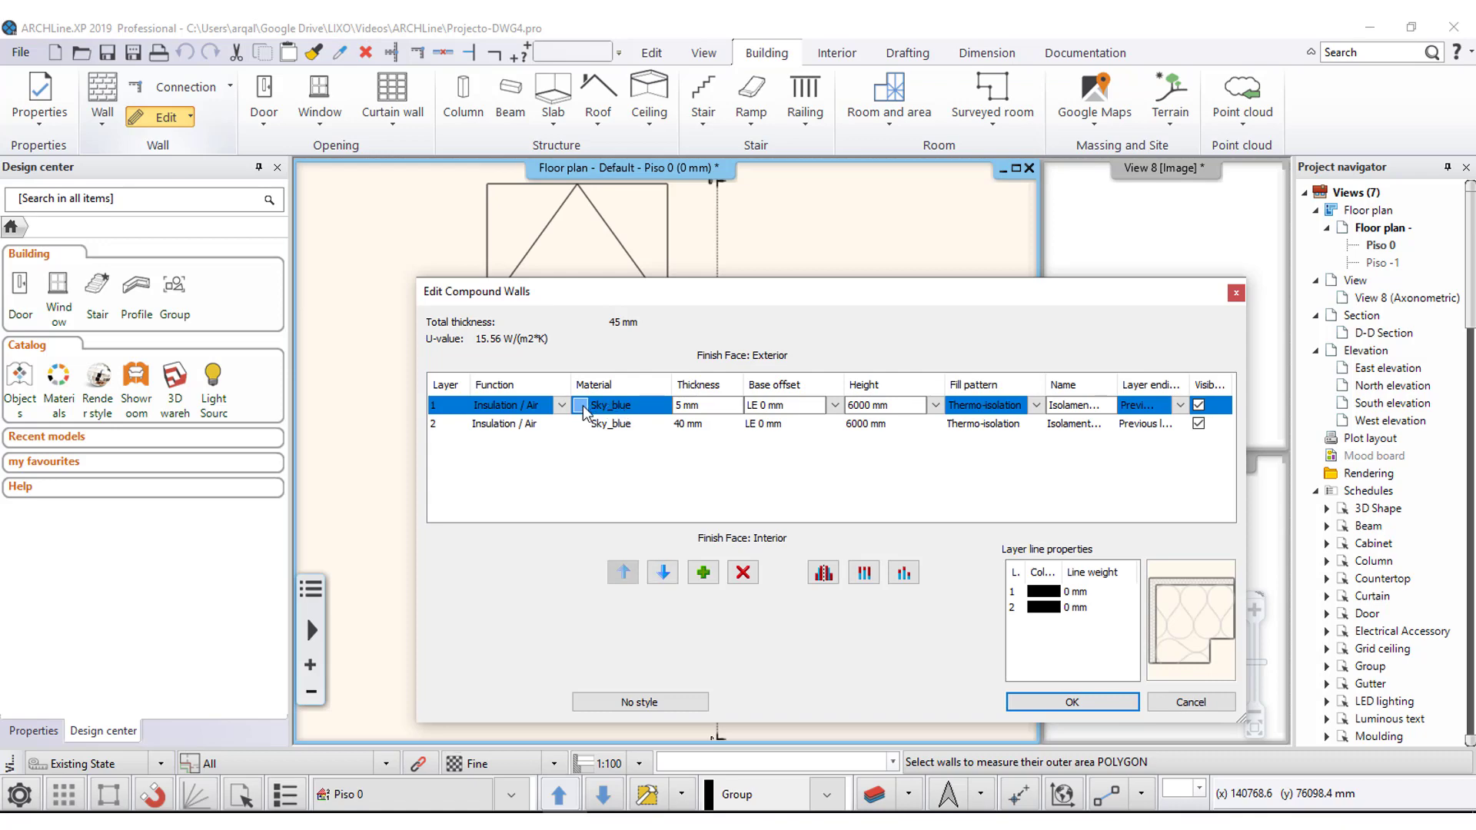
pyautogui.click(582, 410)
pyautogui.moveTo(1151, 477)
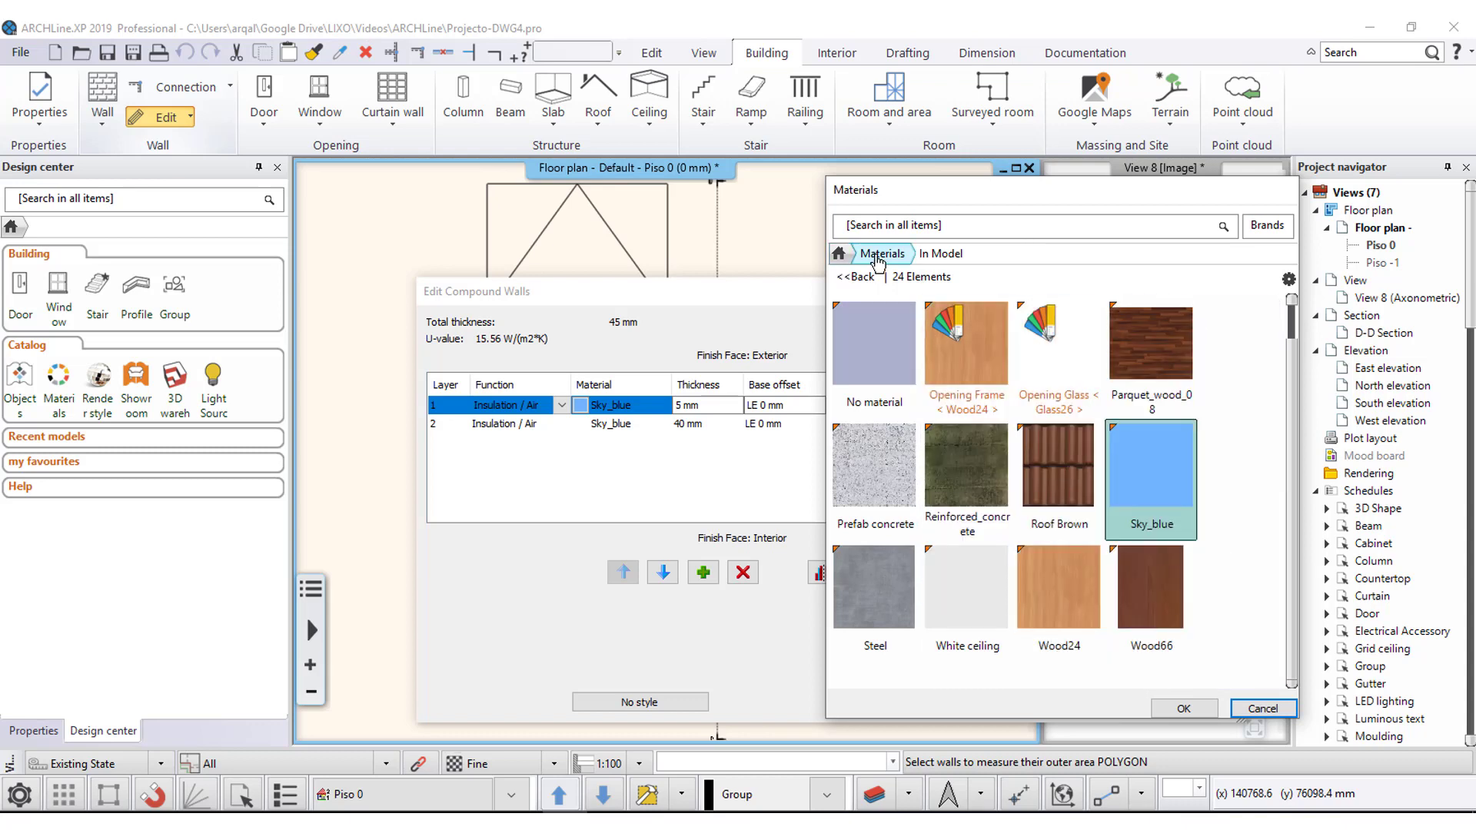
# Search the material library for stucco and apply Stucco21 to the 5 mm outer layer.
pyautogui.click(1261, 707)
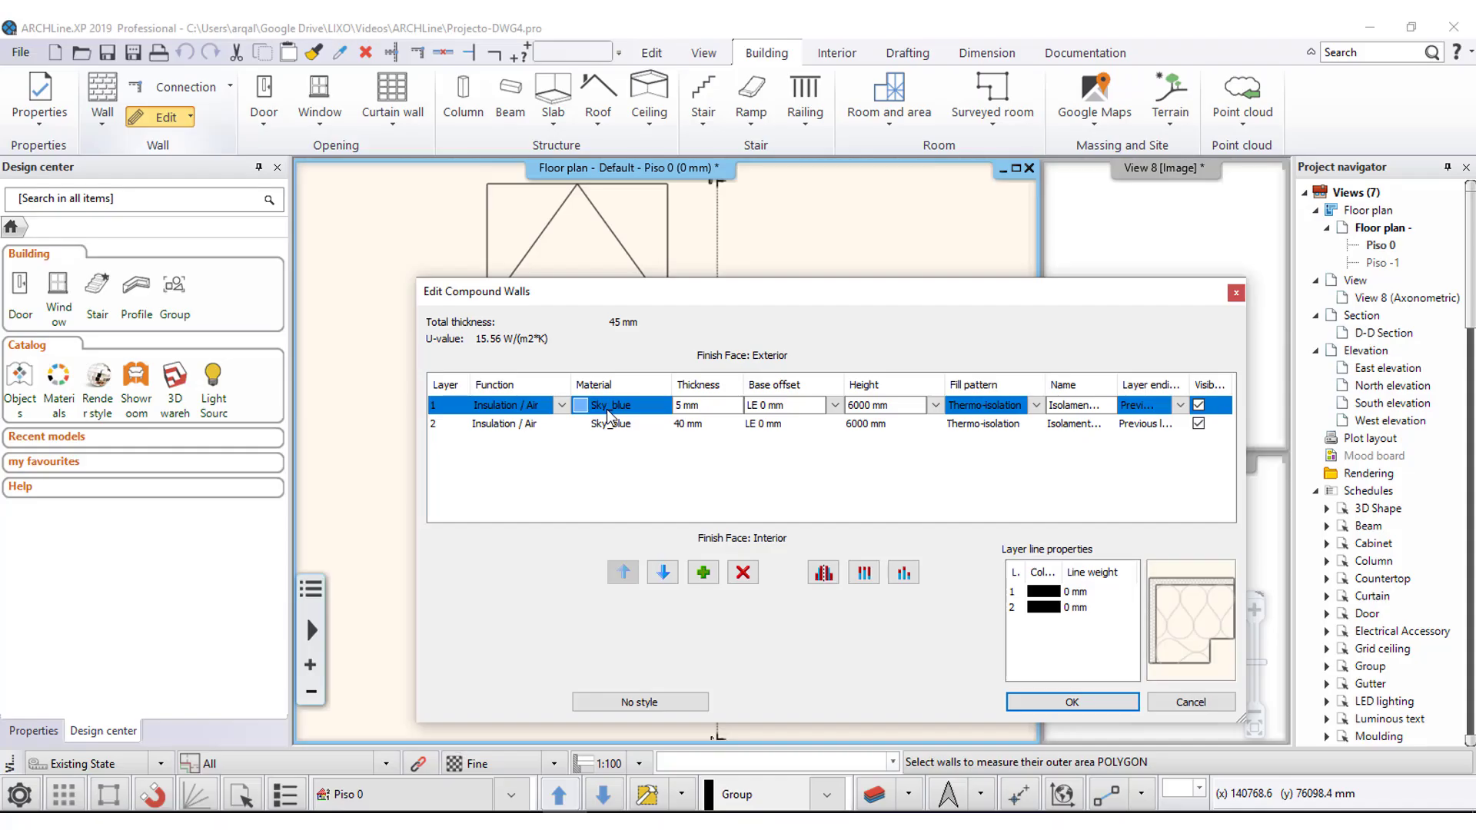
pyautogui.click(617, 408)
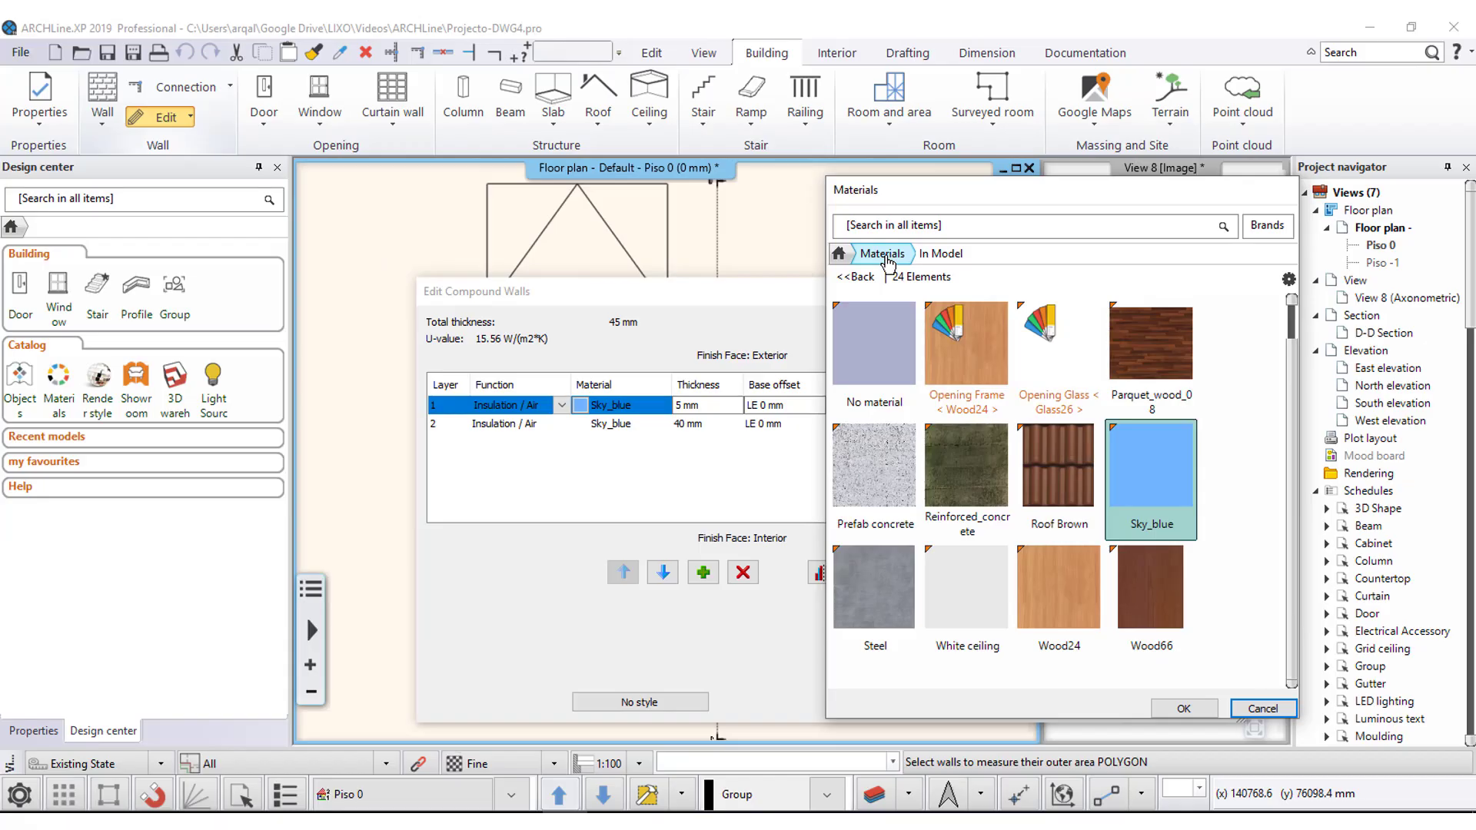
pyautogui.click(888, 261)
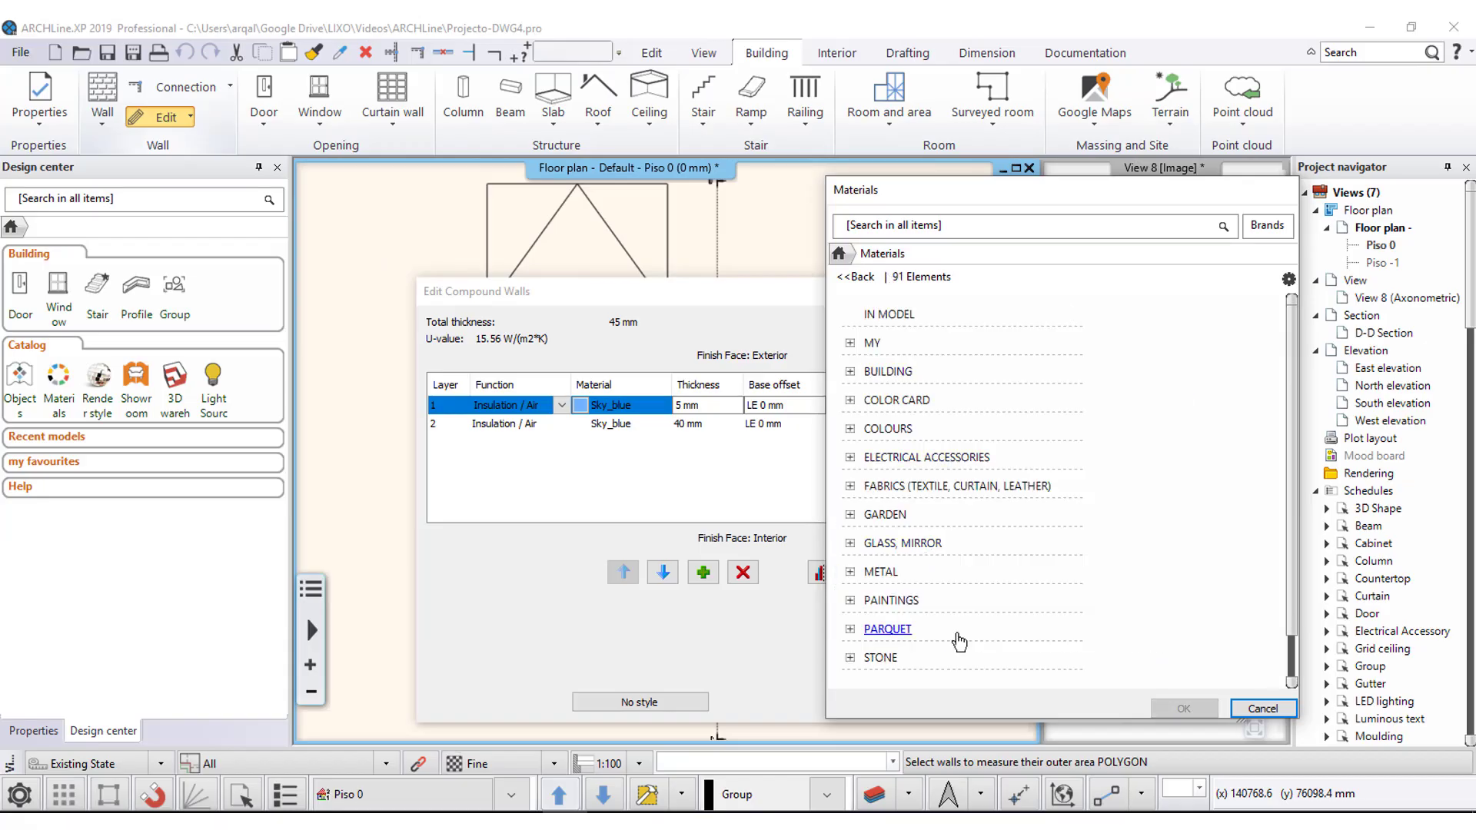
pyautogui.click(913, 229)
pyautogui.write('stuc')
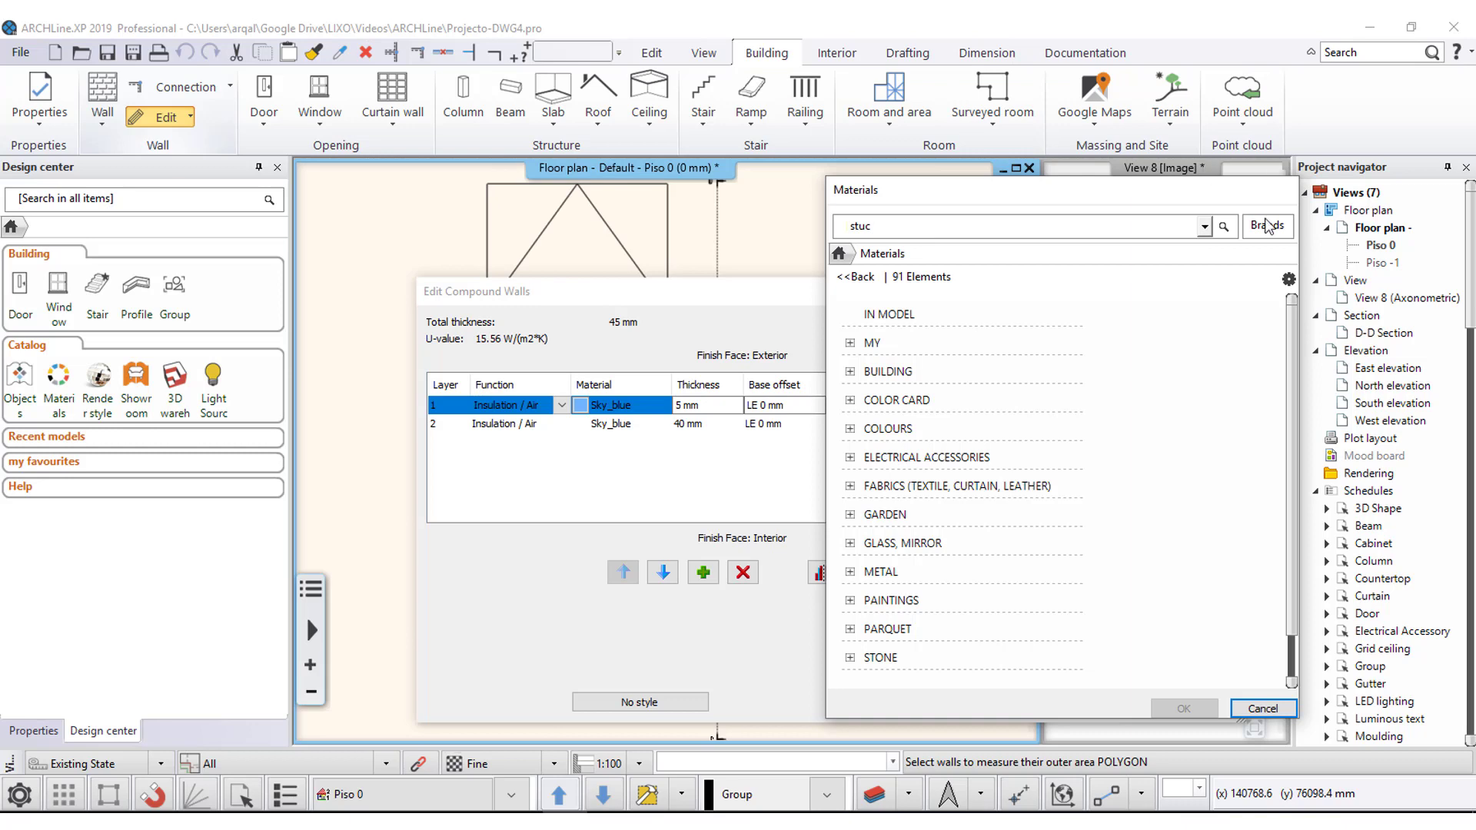
pyautogui.click(1221, 226)
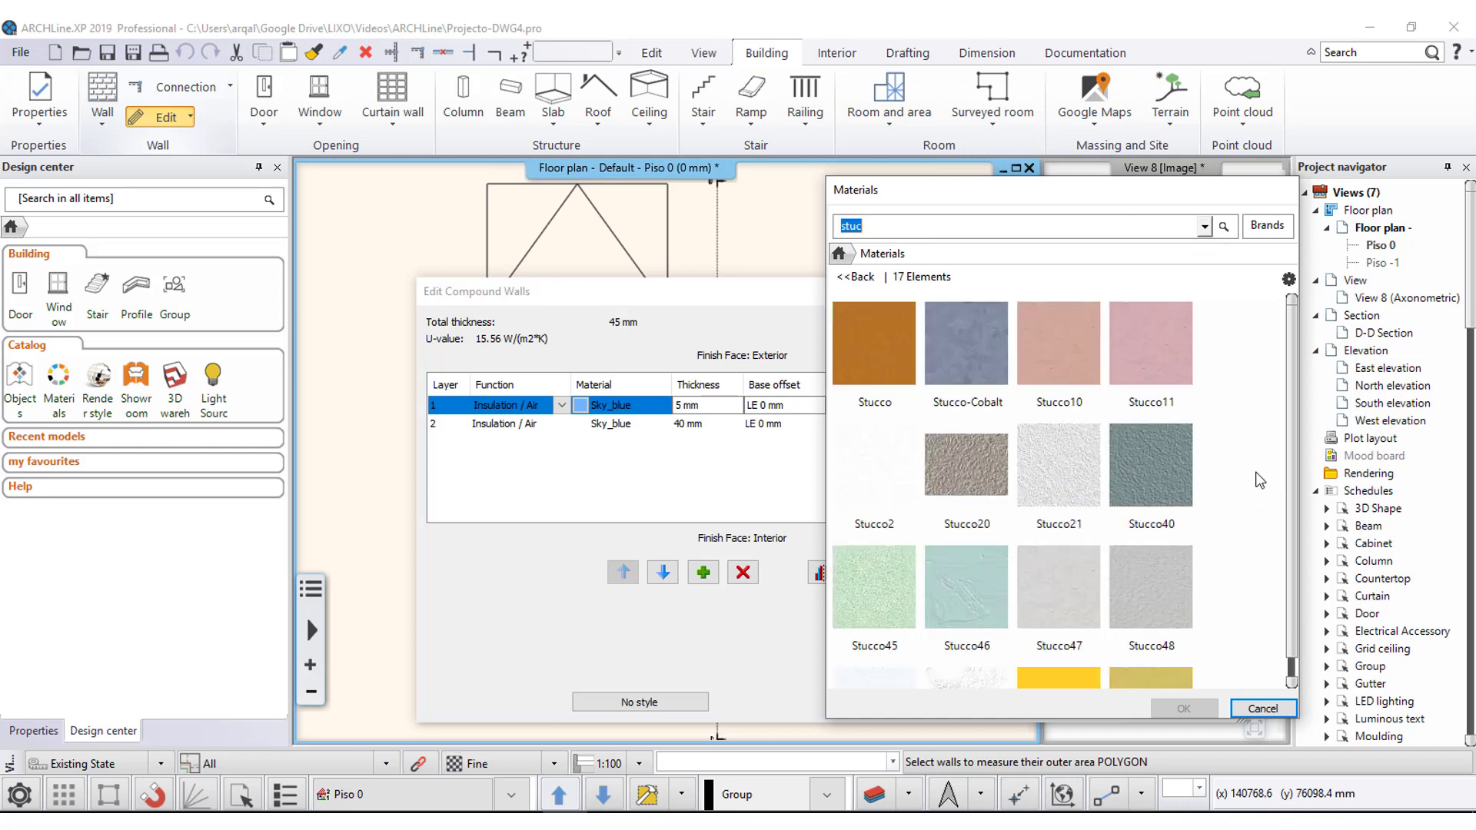
pyautogui.scroll(-3, 1259, 485)
pyautogui.scroll(3, 1250, 489)
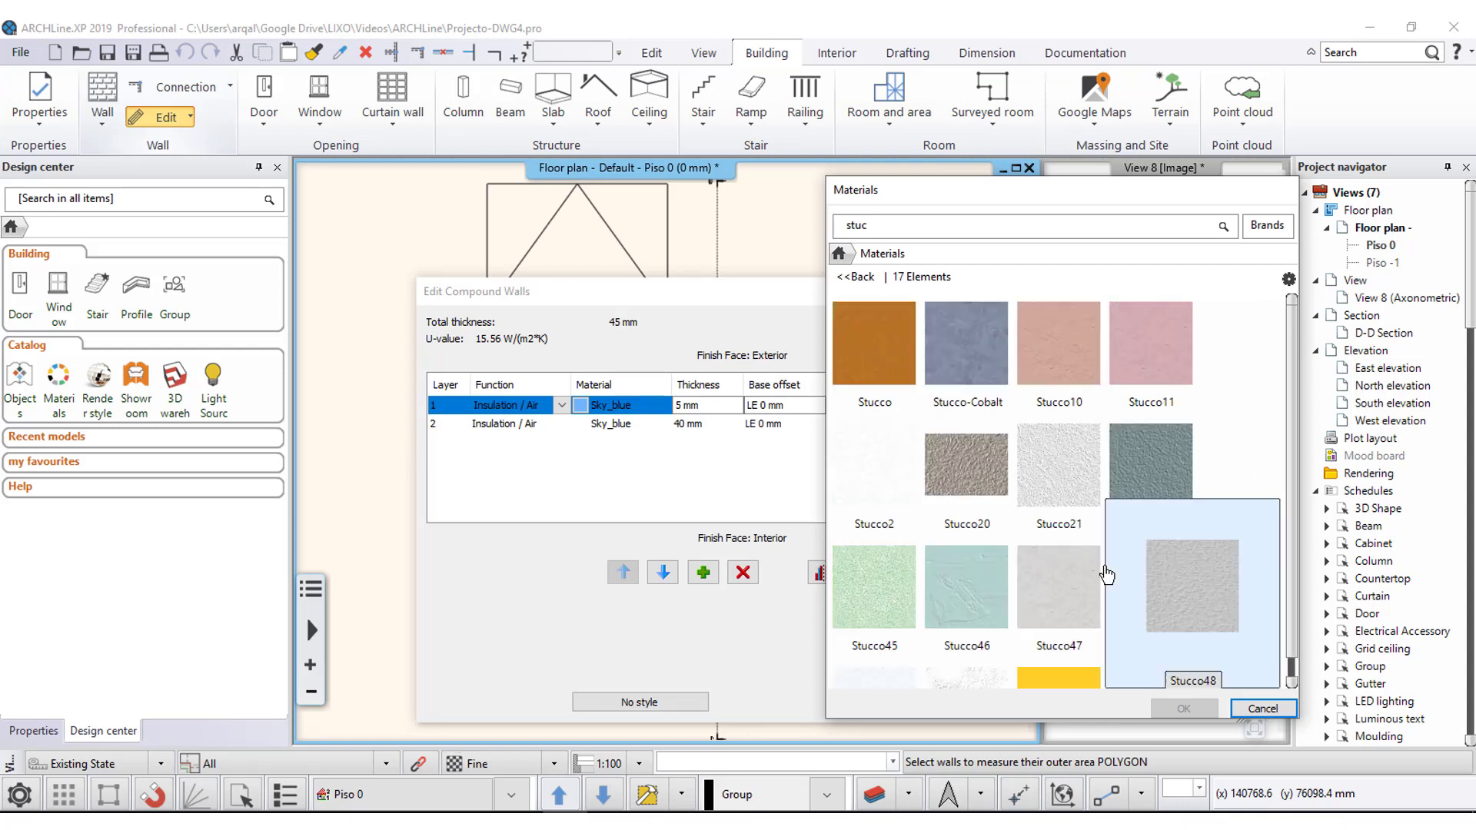
pyautogui.moveTo(1058, 465)
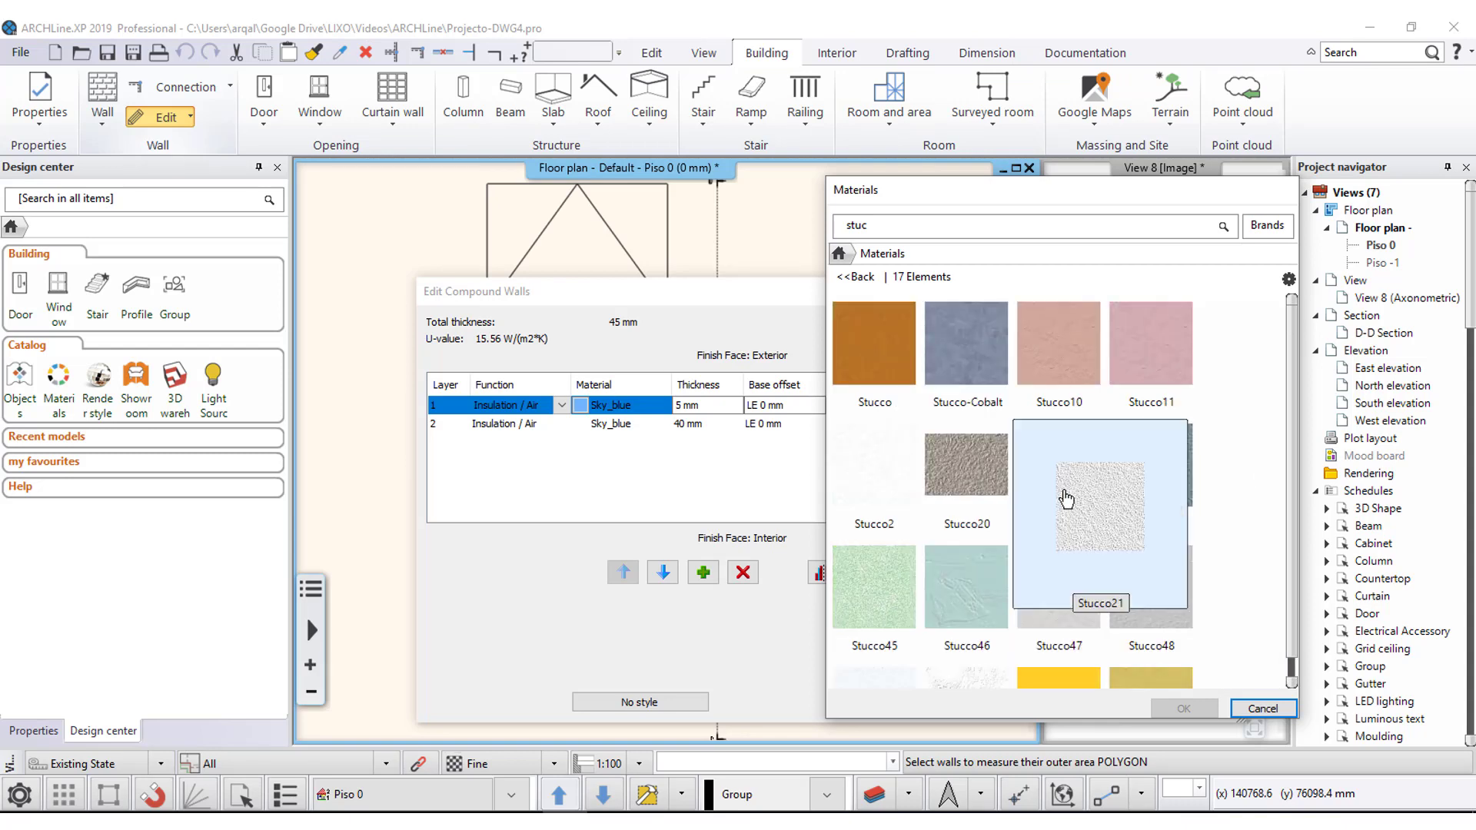
pyautogui.click(1068, 501)
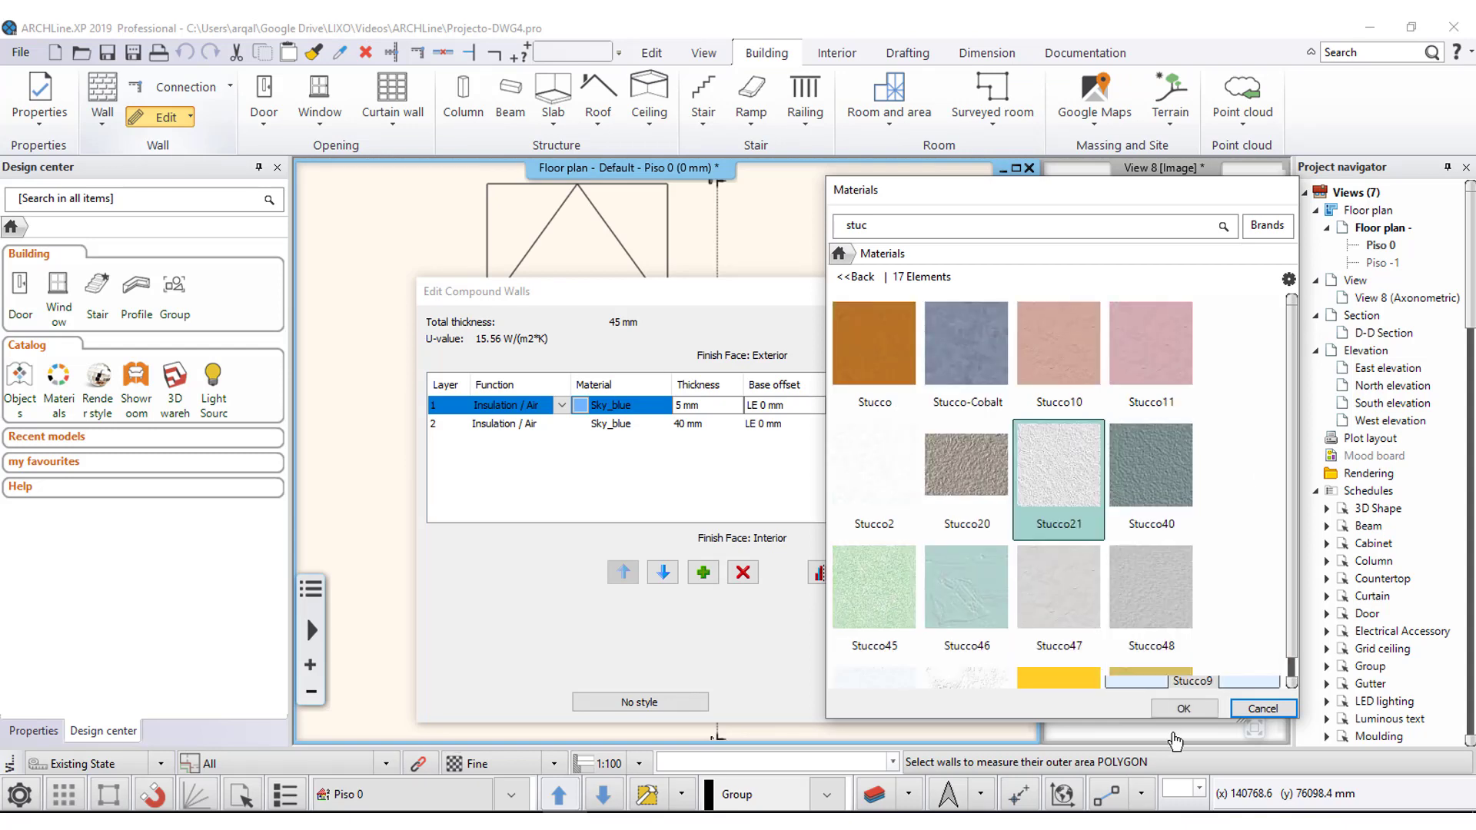
pyautogui.click(1184, 709)
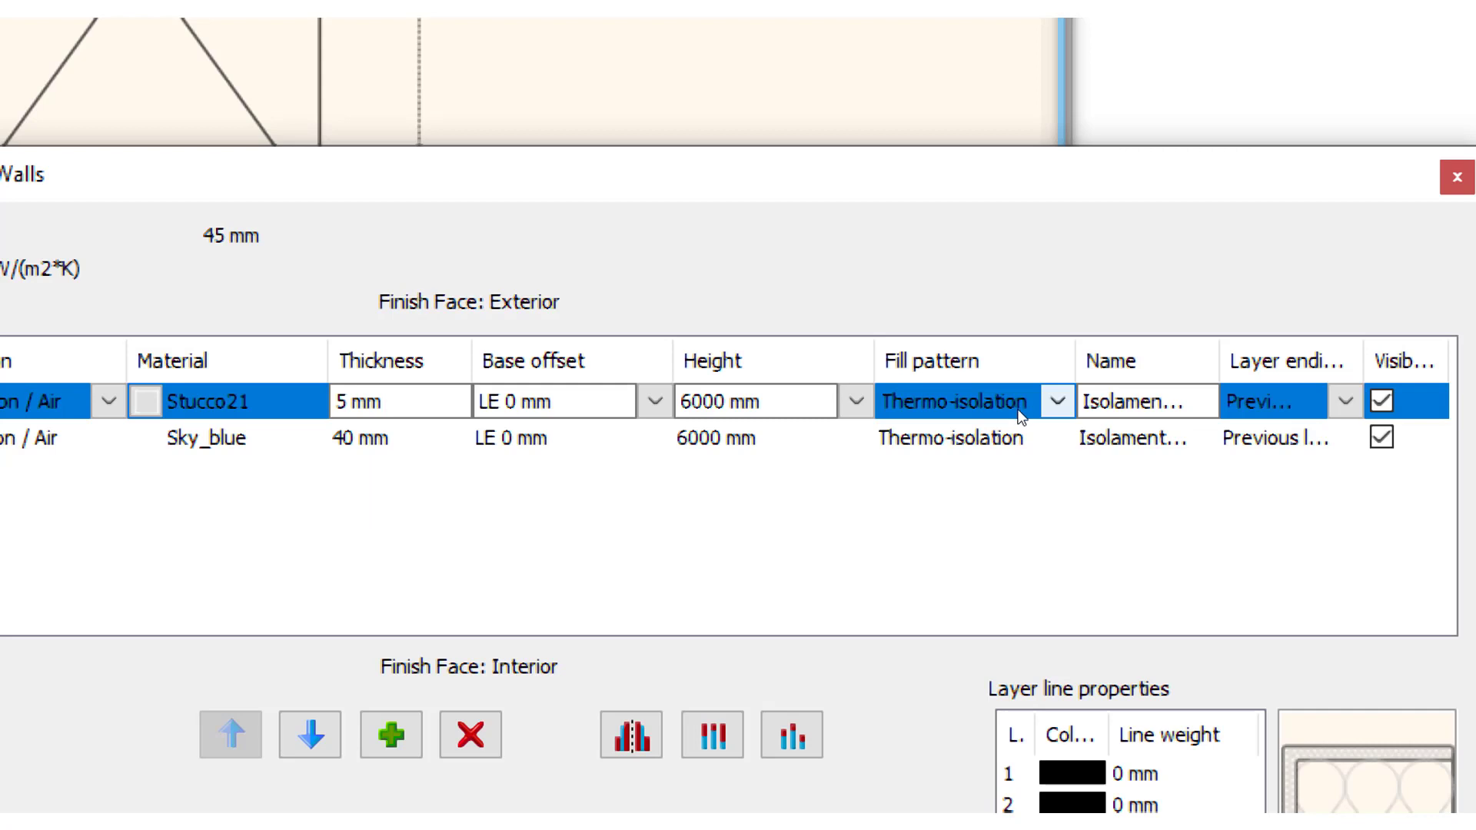
pyautogui.click(1021, 408)
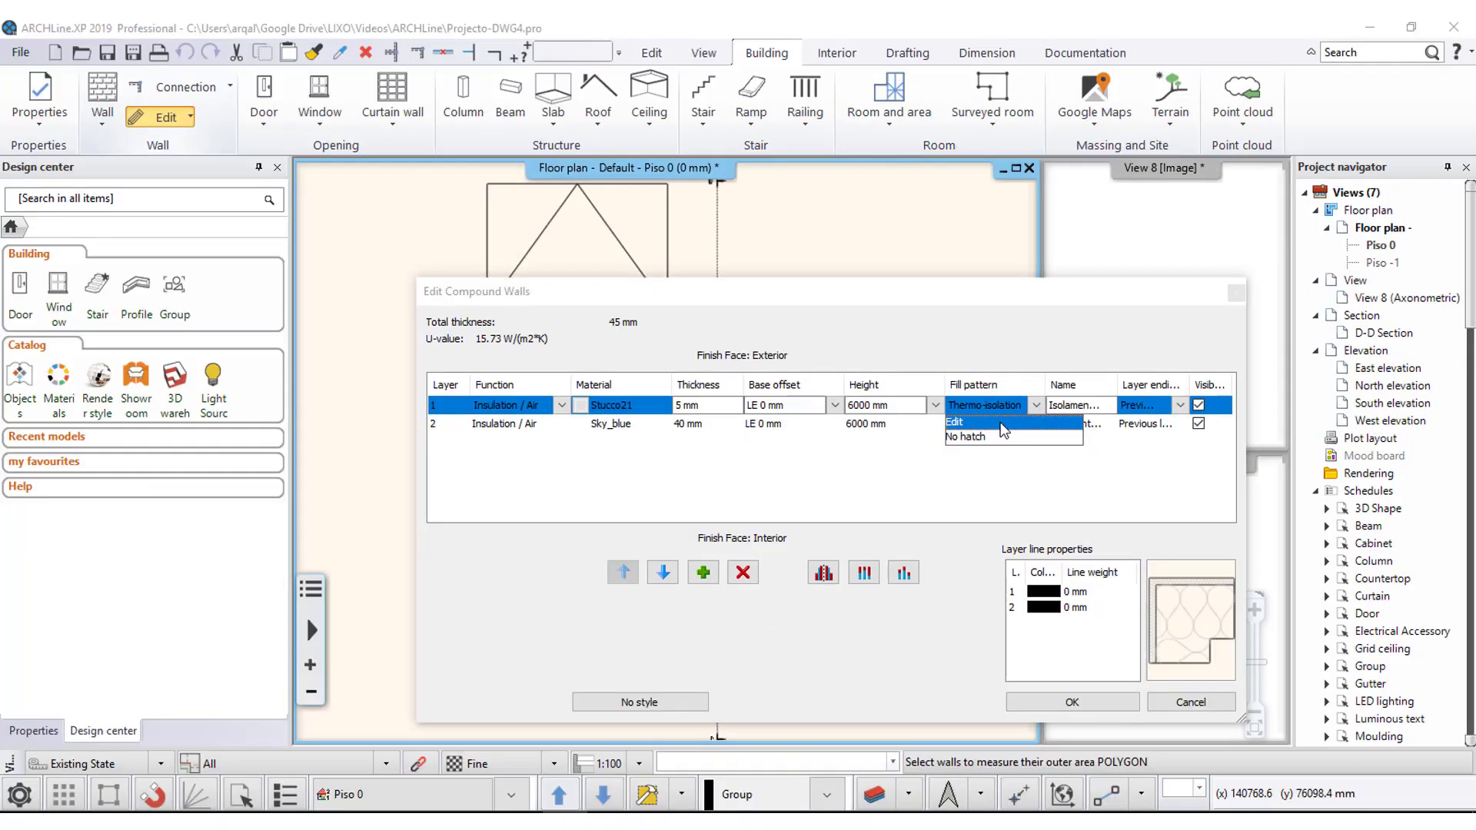
# Choose the Strip hatch pattern for the outer Stucco21 layer's fill.
pyautogui.click(1001, 430)
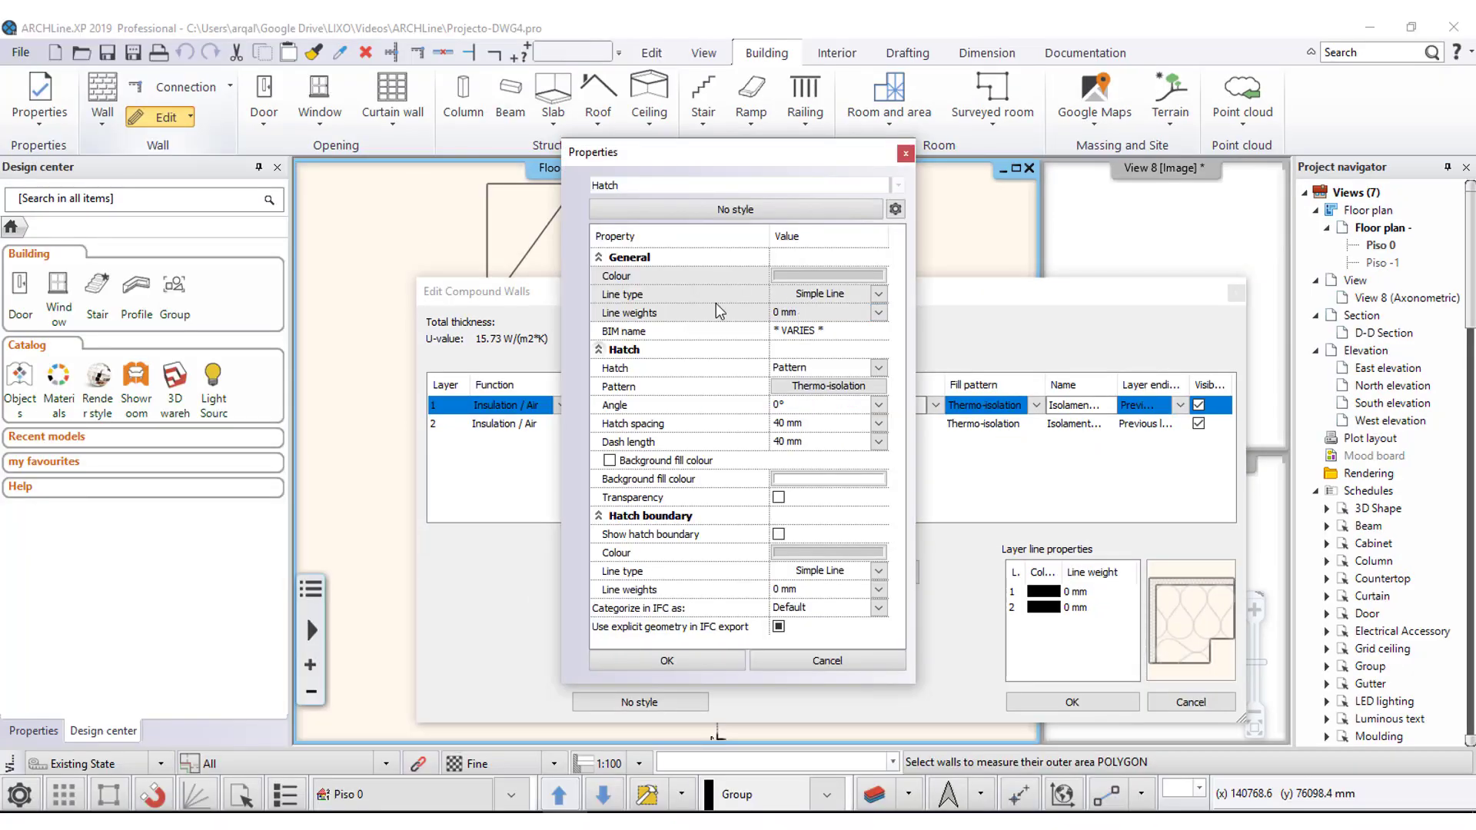
pyautogui.click(829, 386)
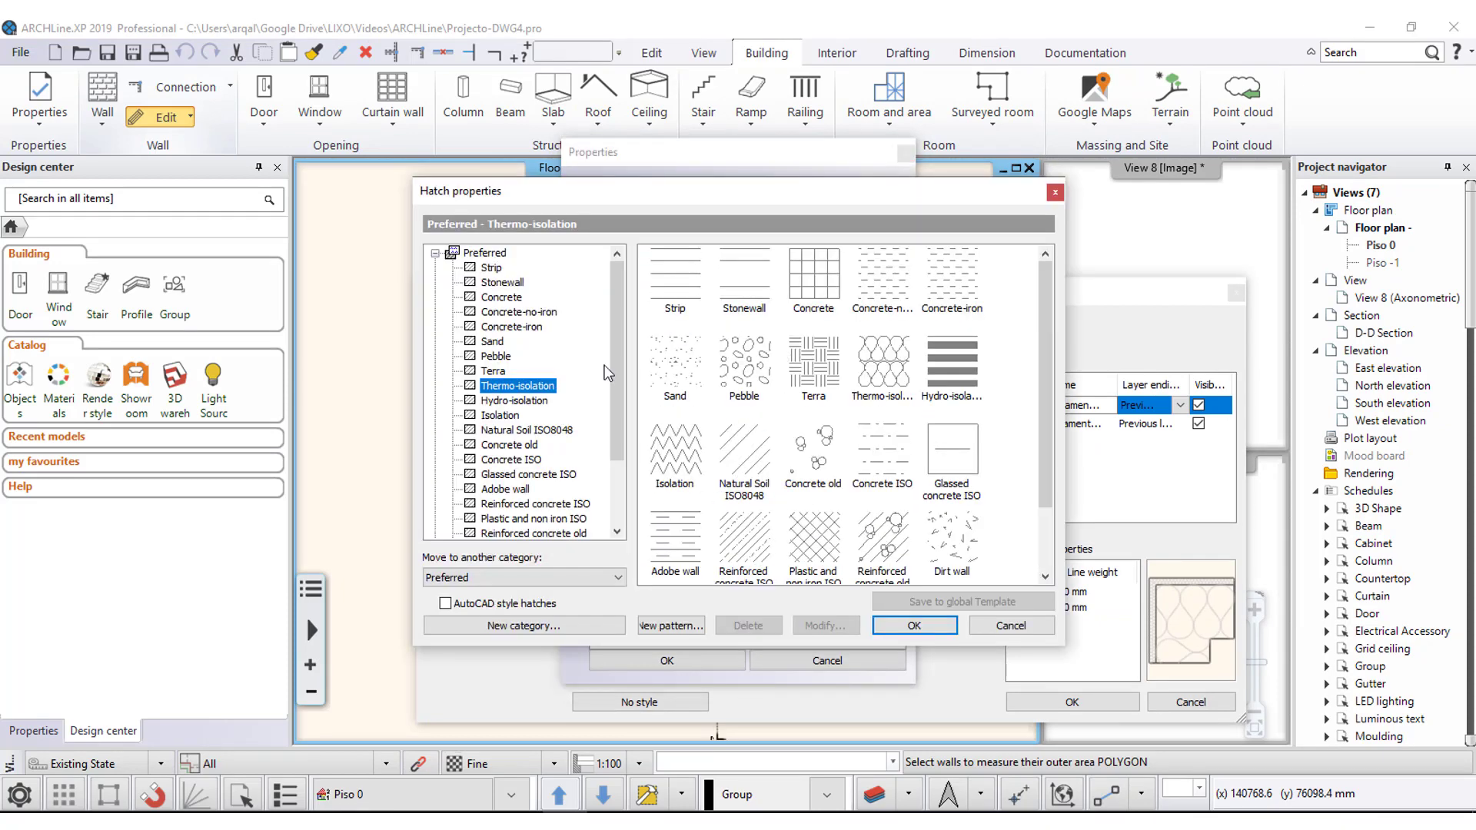
pyautogui.click(491, 269)
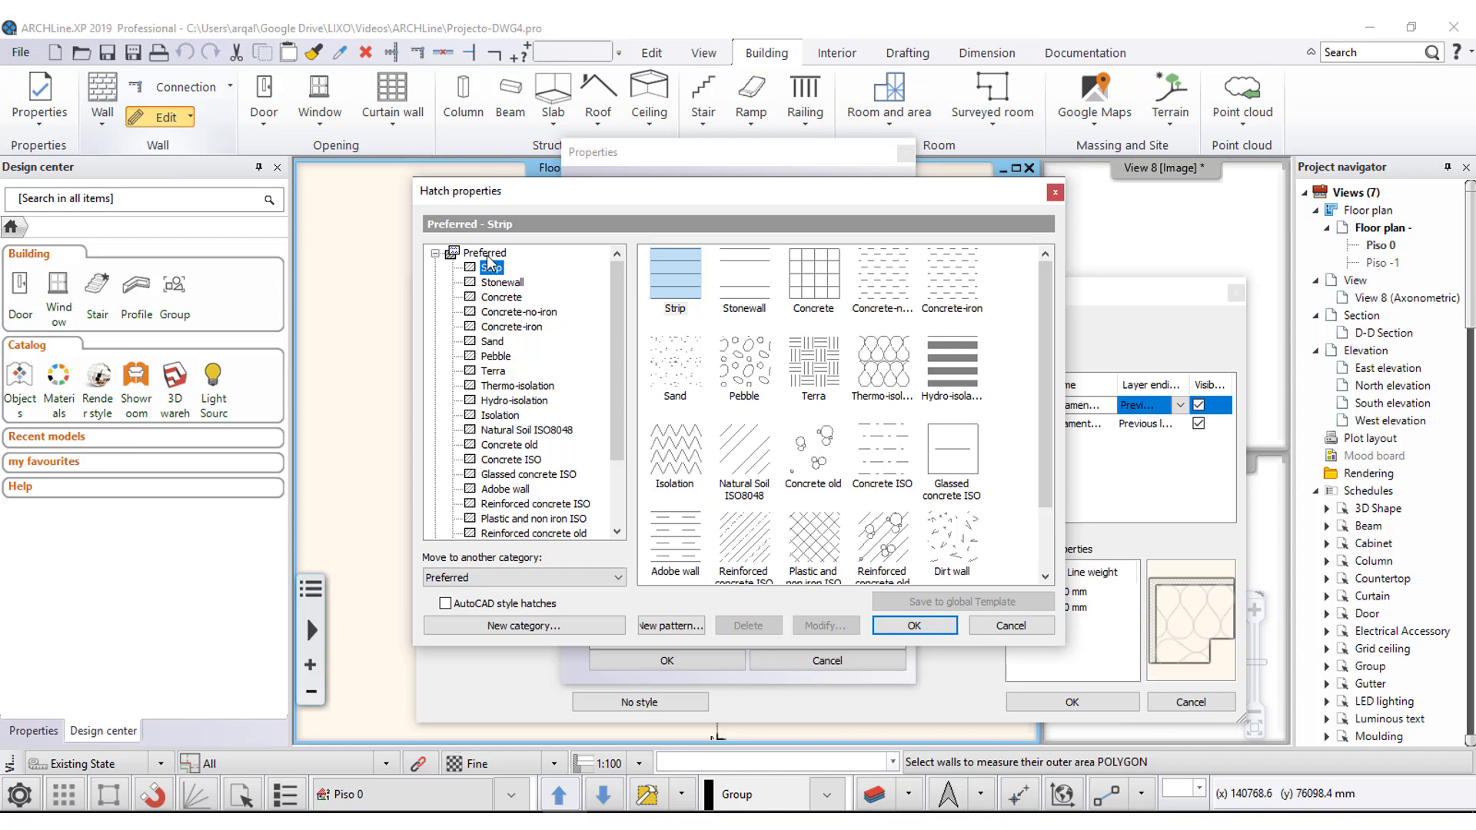
pyautogui.click(486, 253)
pyautogui.scroll(-1, 981, 440)
pyautogui.scroll(1, 973, 446)
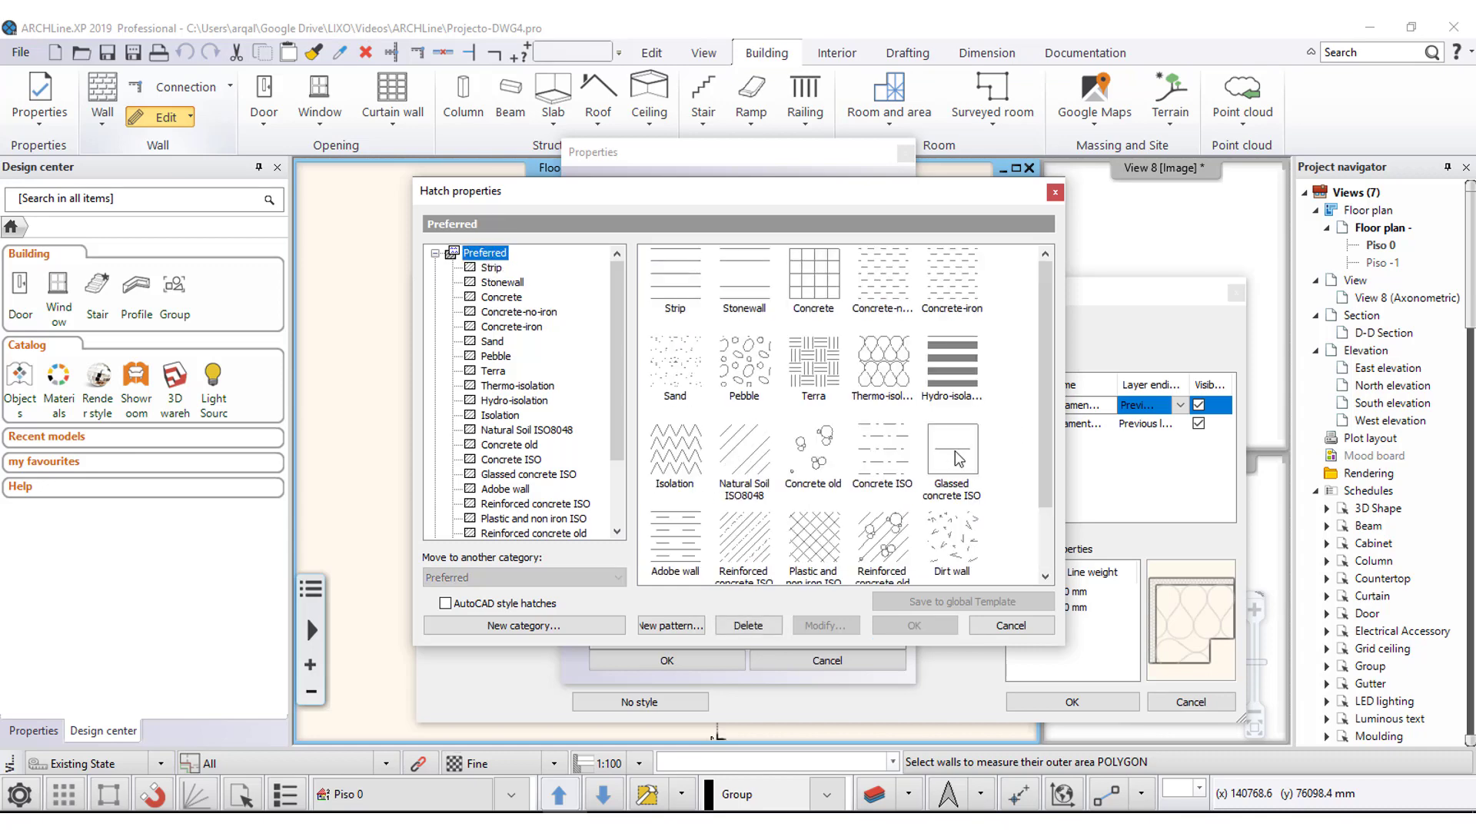
pyautogui.click(675, 277)
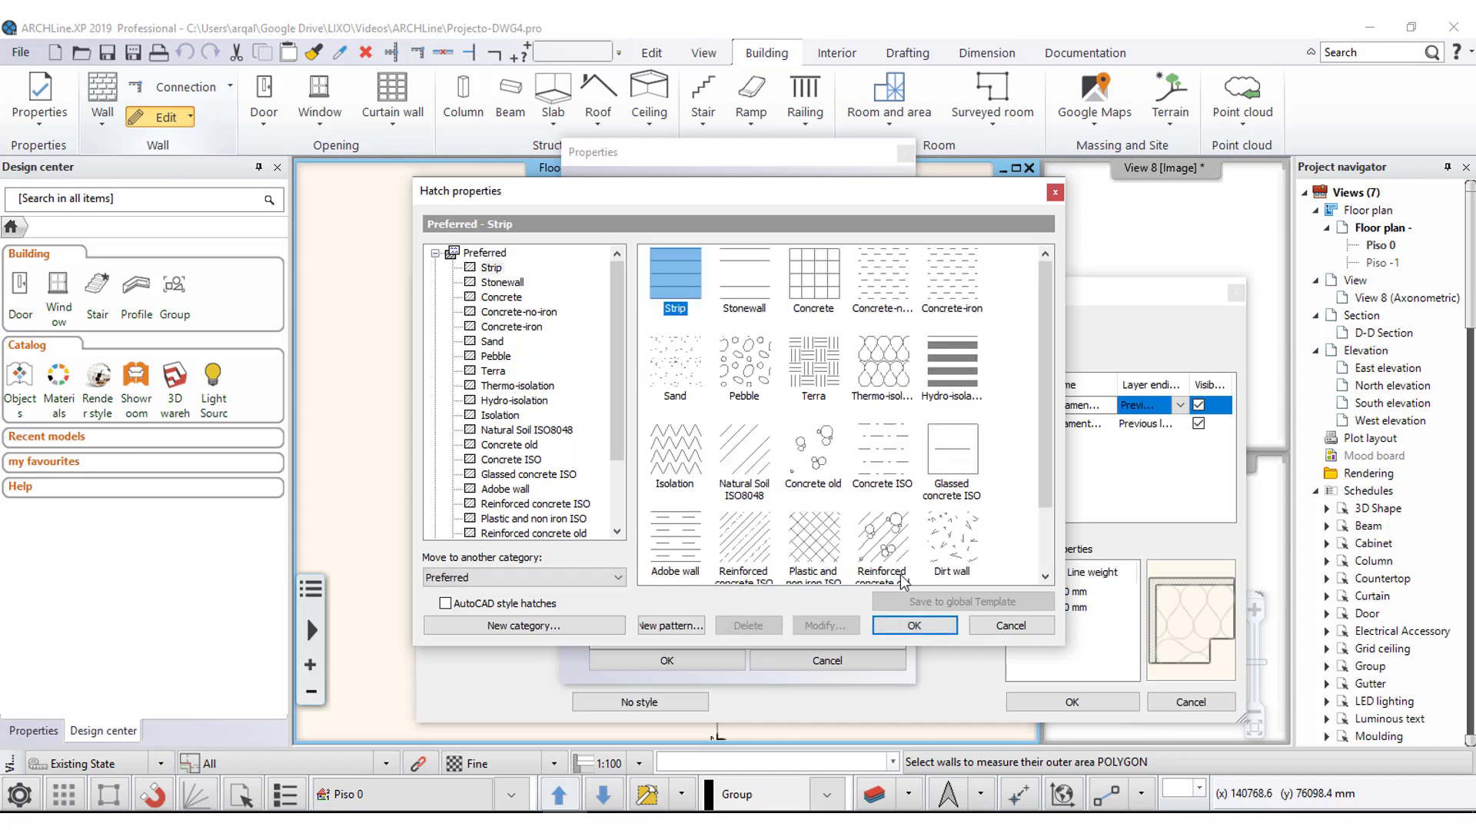
pyautogui.click(915, 625)
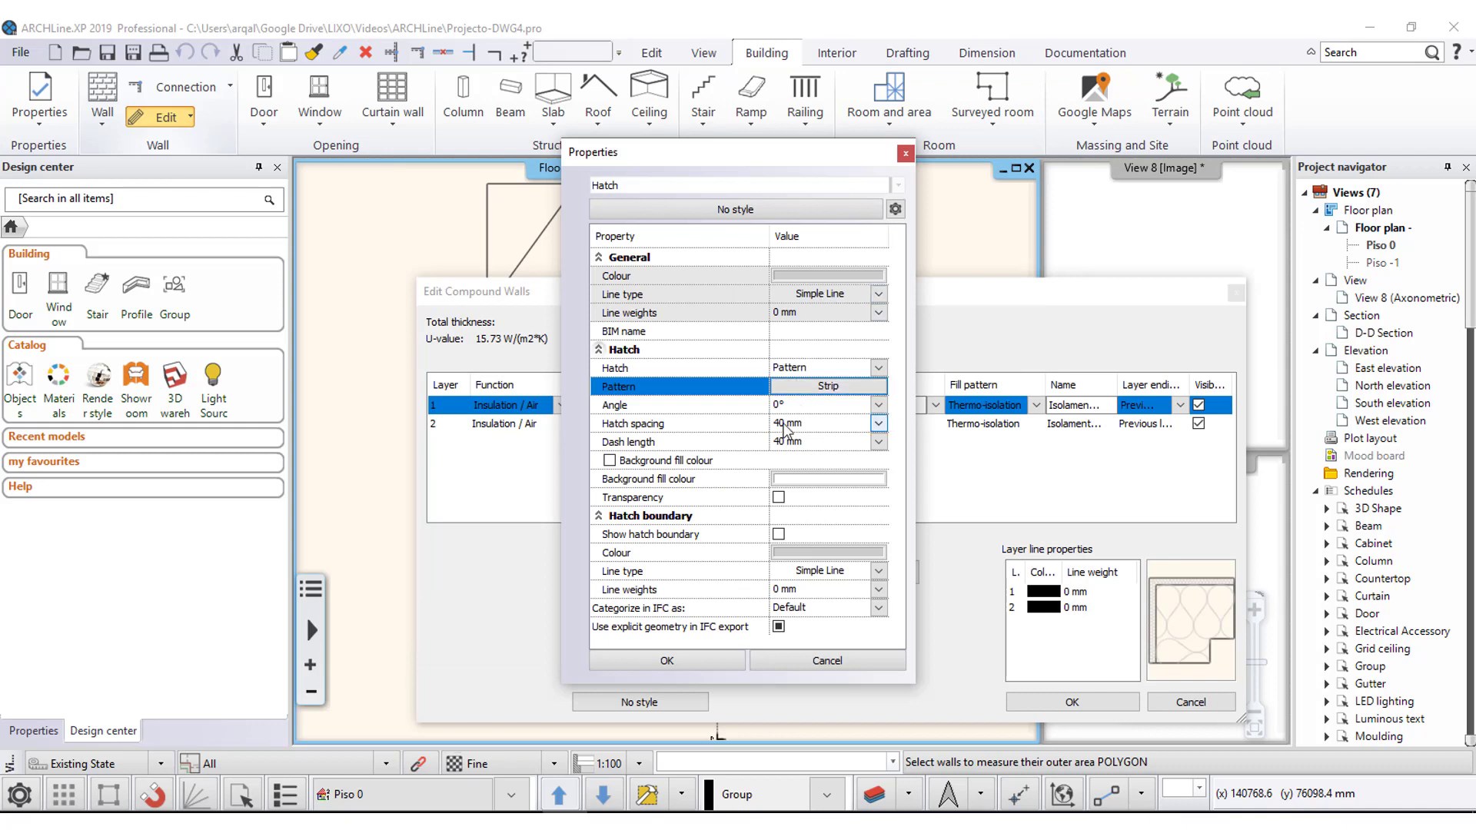
# Set the Strip hatch angle to 45° and adjust its hatch spacing.
pyautogui.click(808, 405)
pyautogui.write('4')
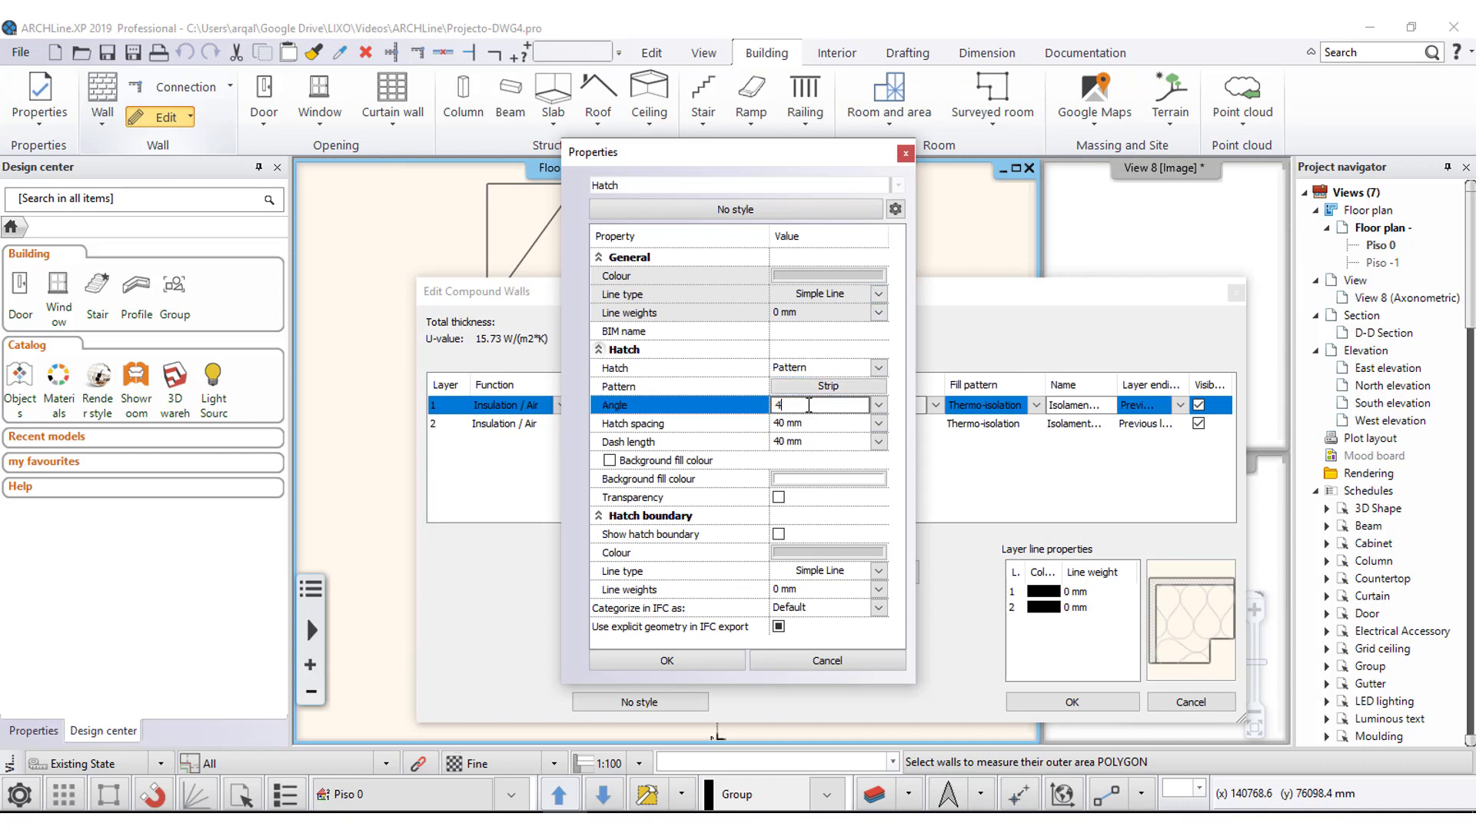
pyautogui.write('5')
pyautogui.press('Tab')
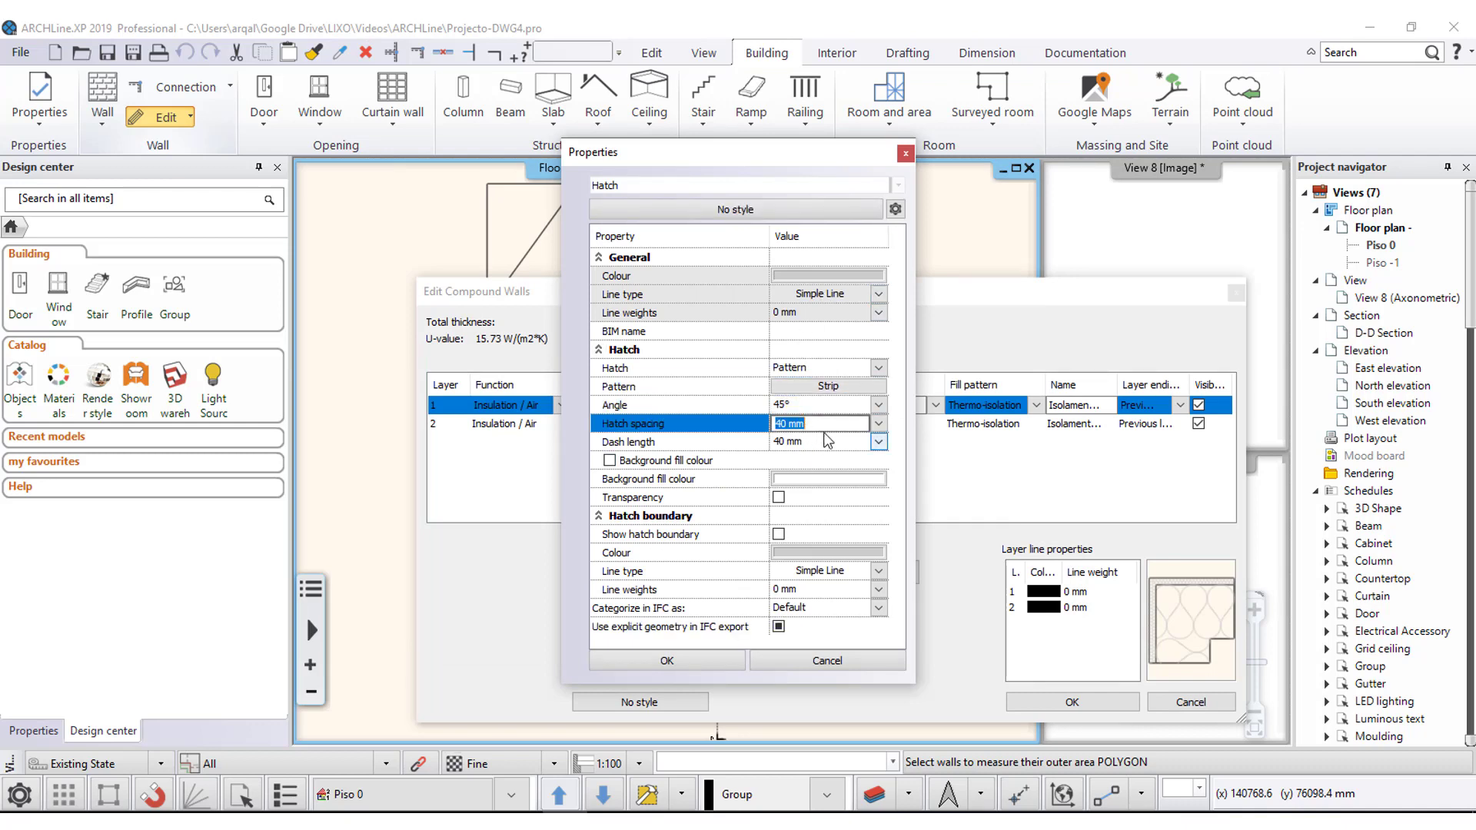
pyautogui.write('1')
pyautogui.press('BackSpace')
pyautogui.write('5')
pyautogui.click(661, 662)
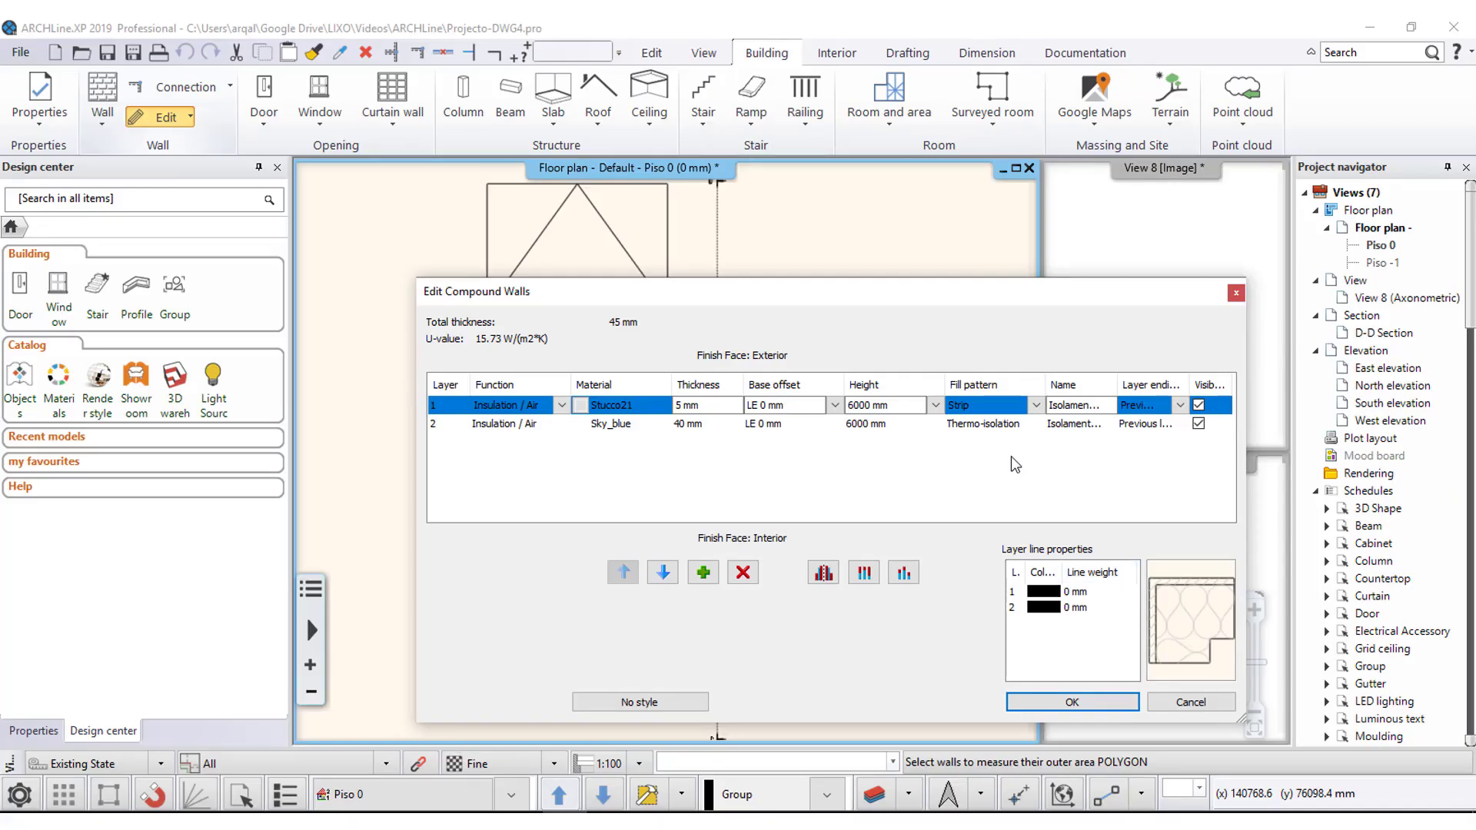
# Reopen the Strip hatch settings and revise the hatch spacing.
pyautogui.click(1036, 406)
pyautogui.click(1000, 450)
pyautogui.click(1036, 406)
pyautogui.click(991, 435)
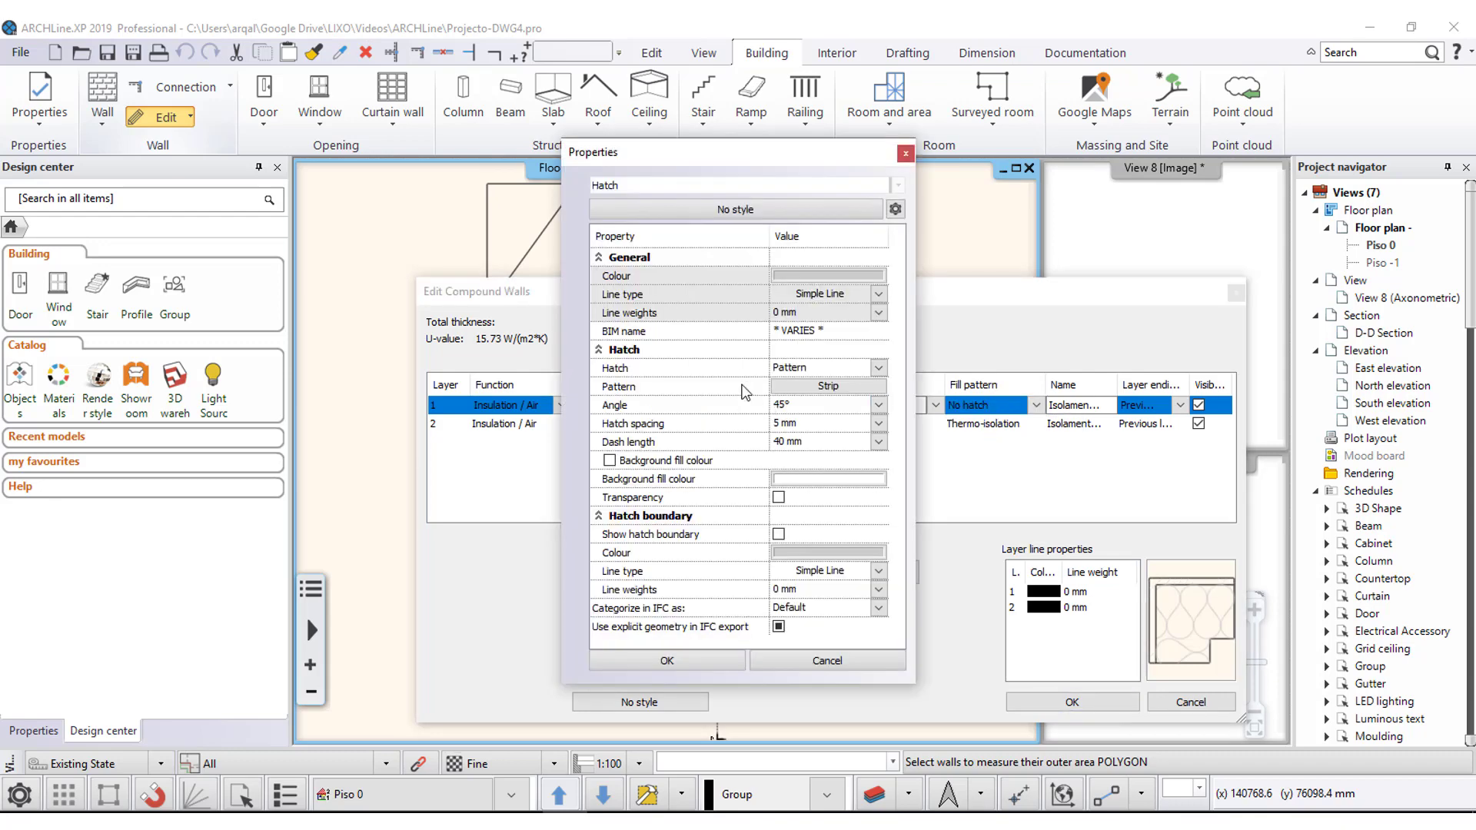
pyautogui.click(816, 431)
pyautogui.write('1')
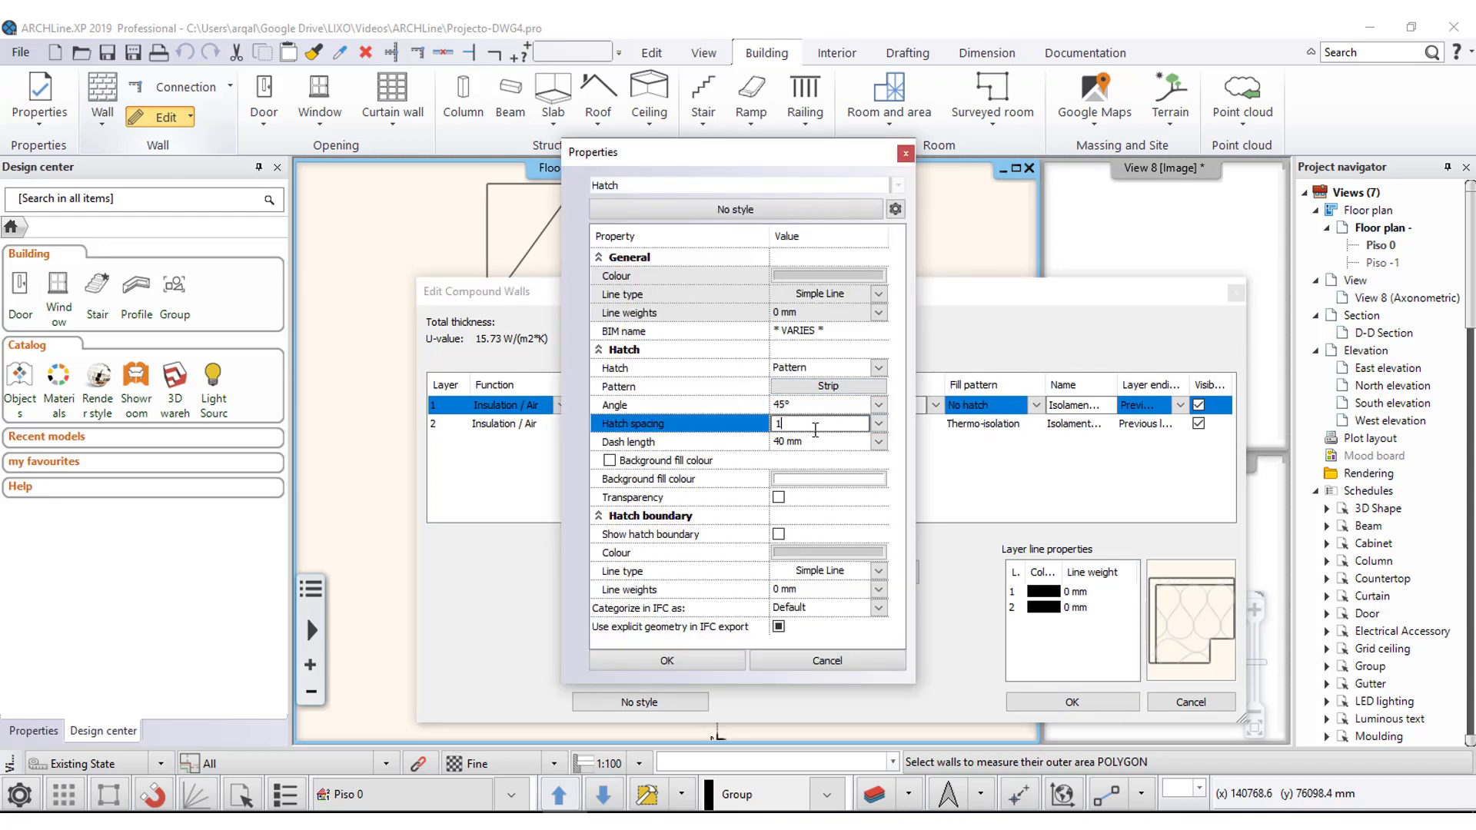
pyautogui.click(681, 661)
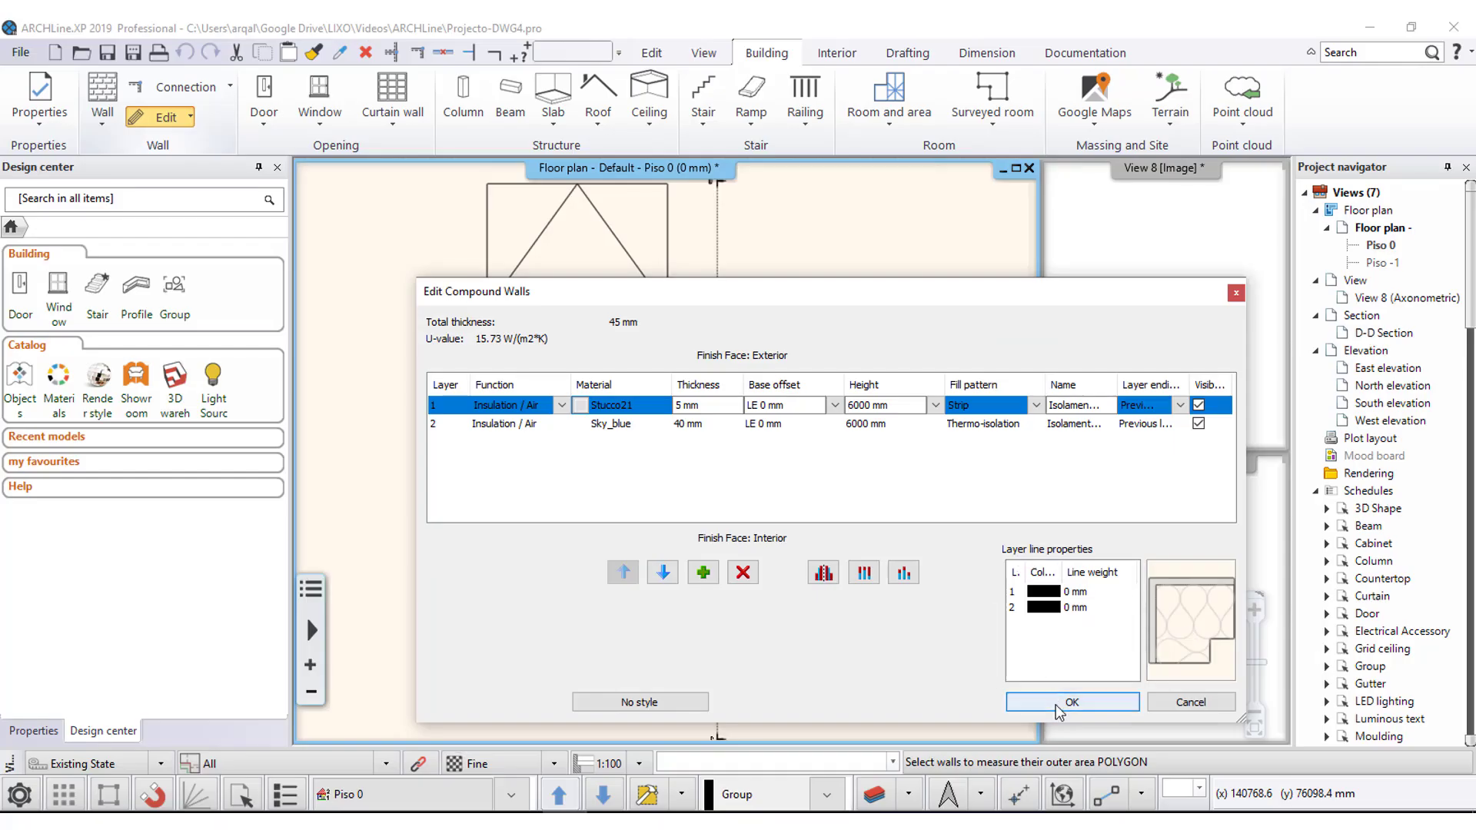
pyautogui.click(1072, 702)
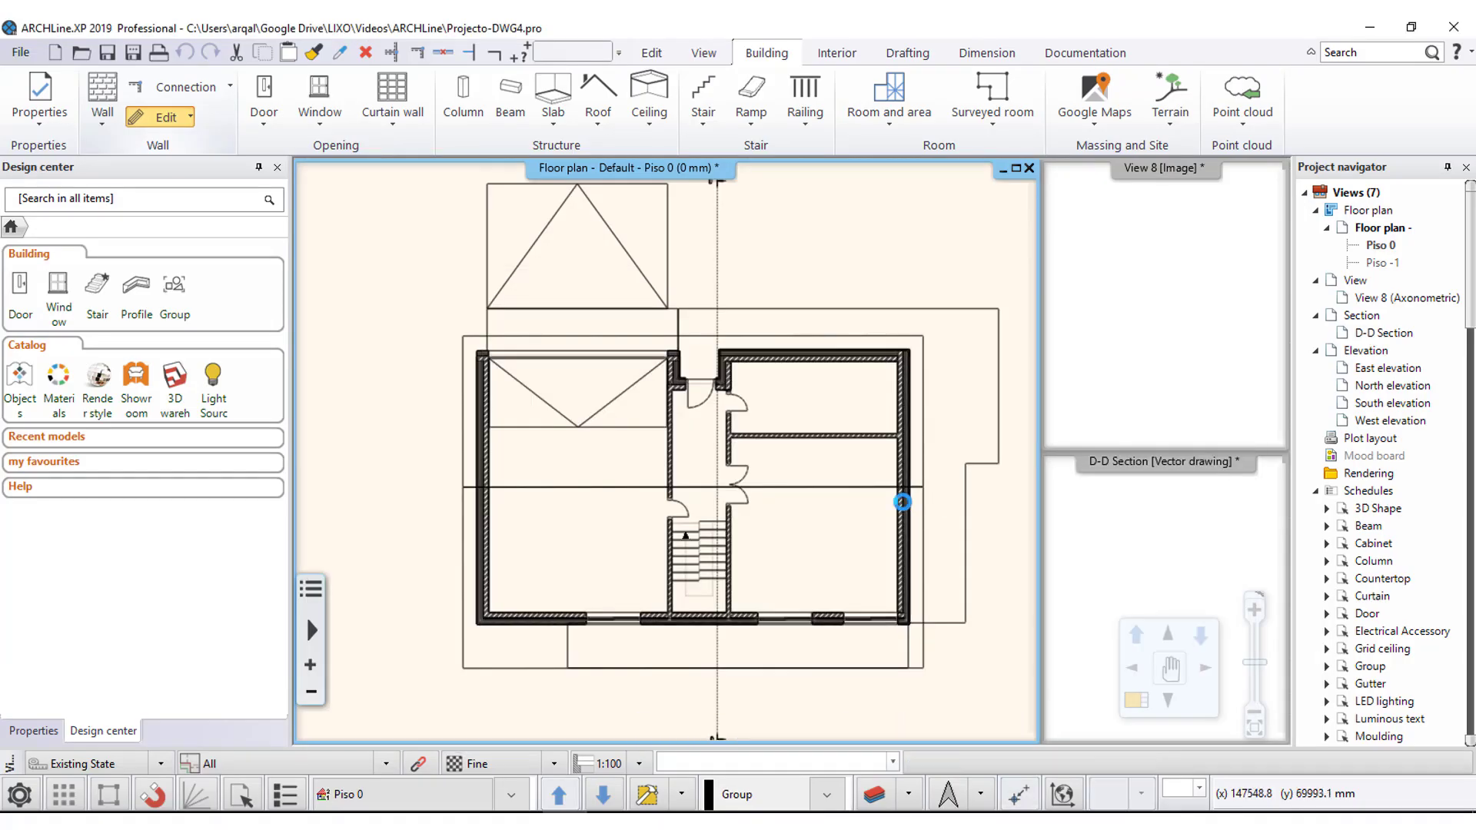
pyautogui.scroll(2, 906, 357)
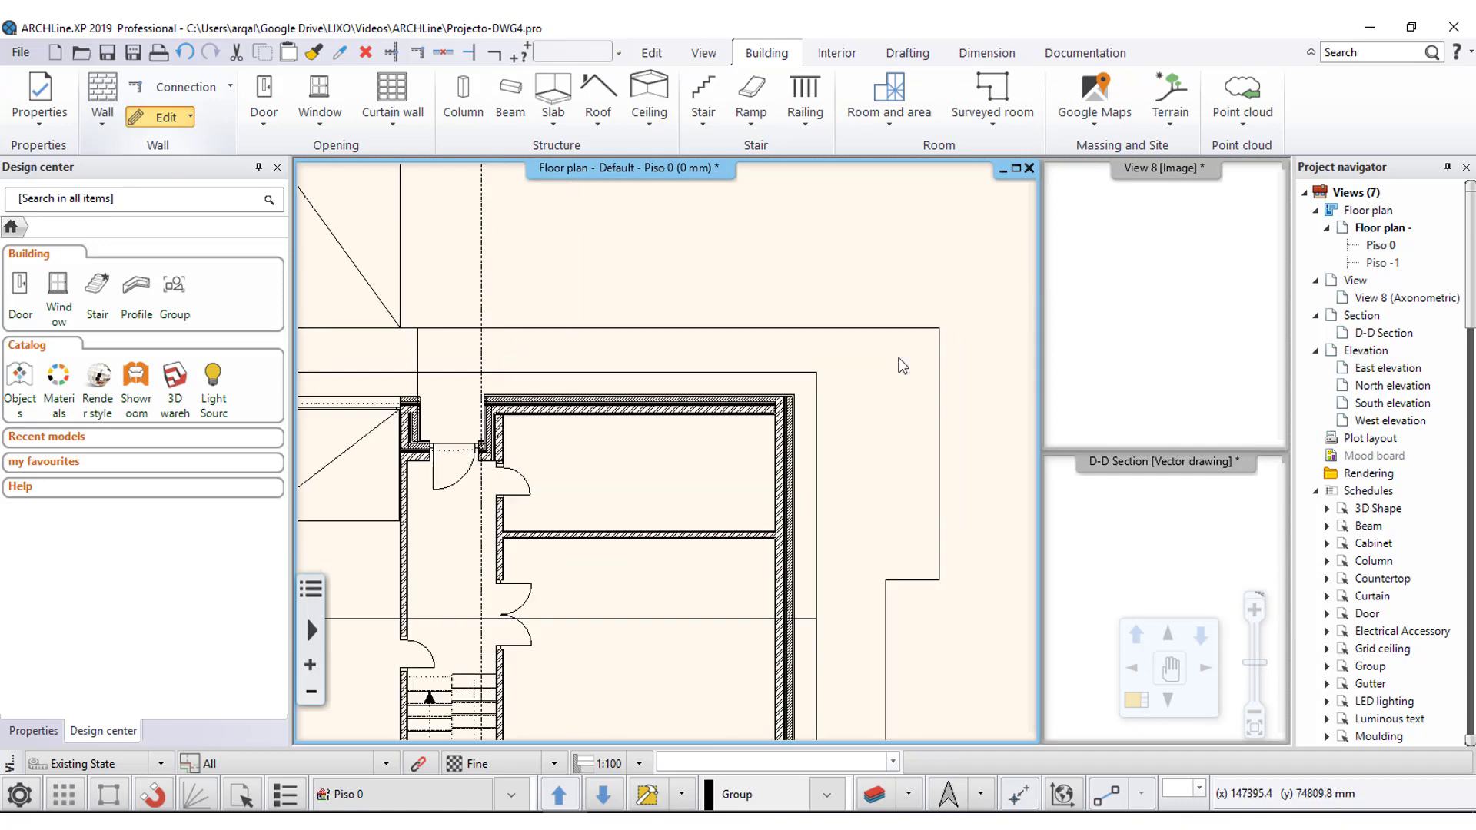
pyautogui.scroll(1, 779, 417)
pyautogui.scroll(1, 761, 430)
pyautogui.scroll(1, 738, 438)
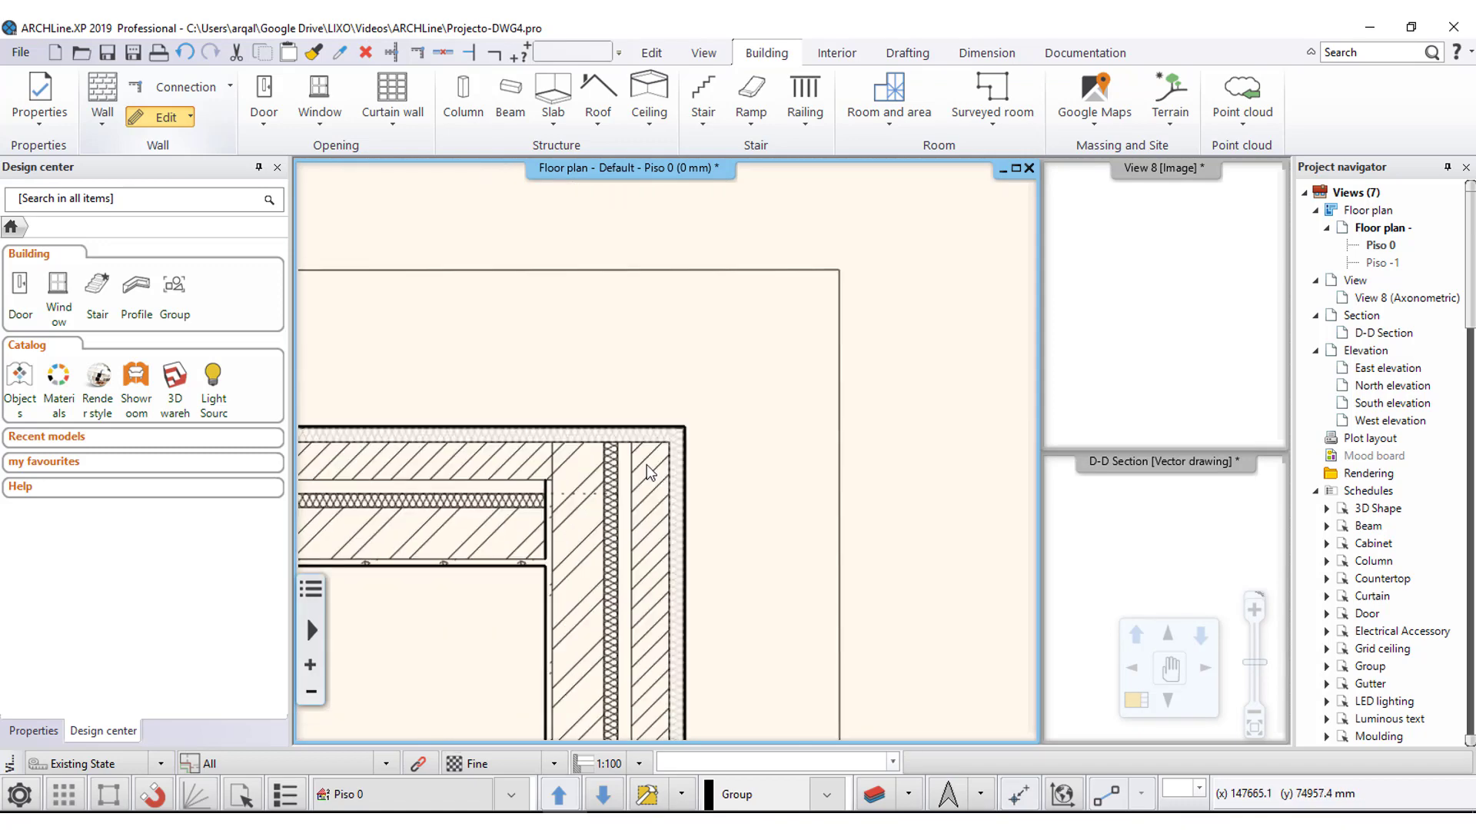
pyautogui.scroll(1, 727, 427)
pyautogui.scroll(1, 738, 392)
pyautogui.scroll(1, 712, 353)
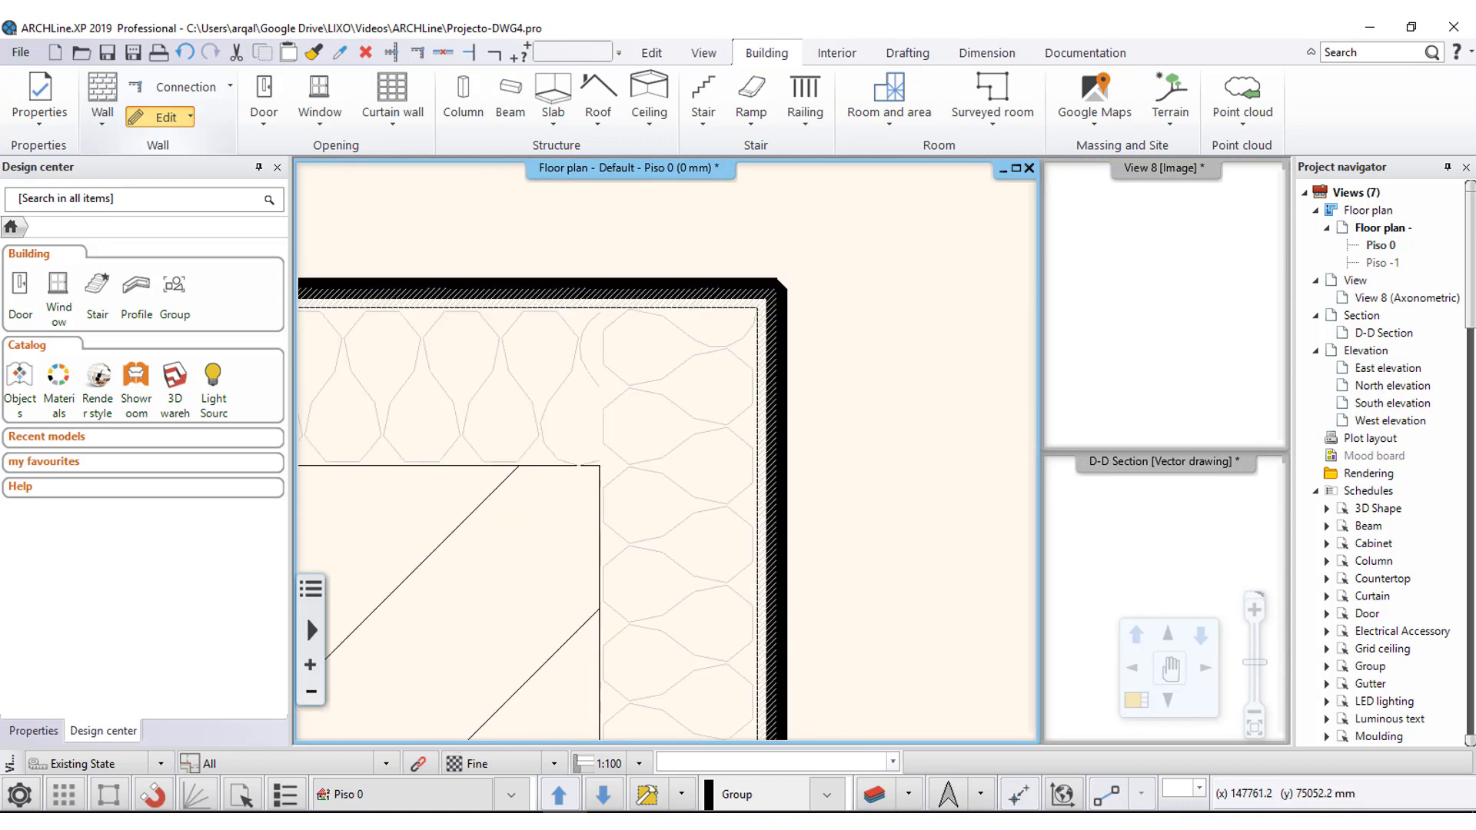
pyautogui.scroll(1, 759, 415)
pyautogui.scroll(-1, 804, 480)
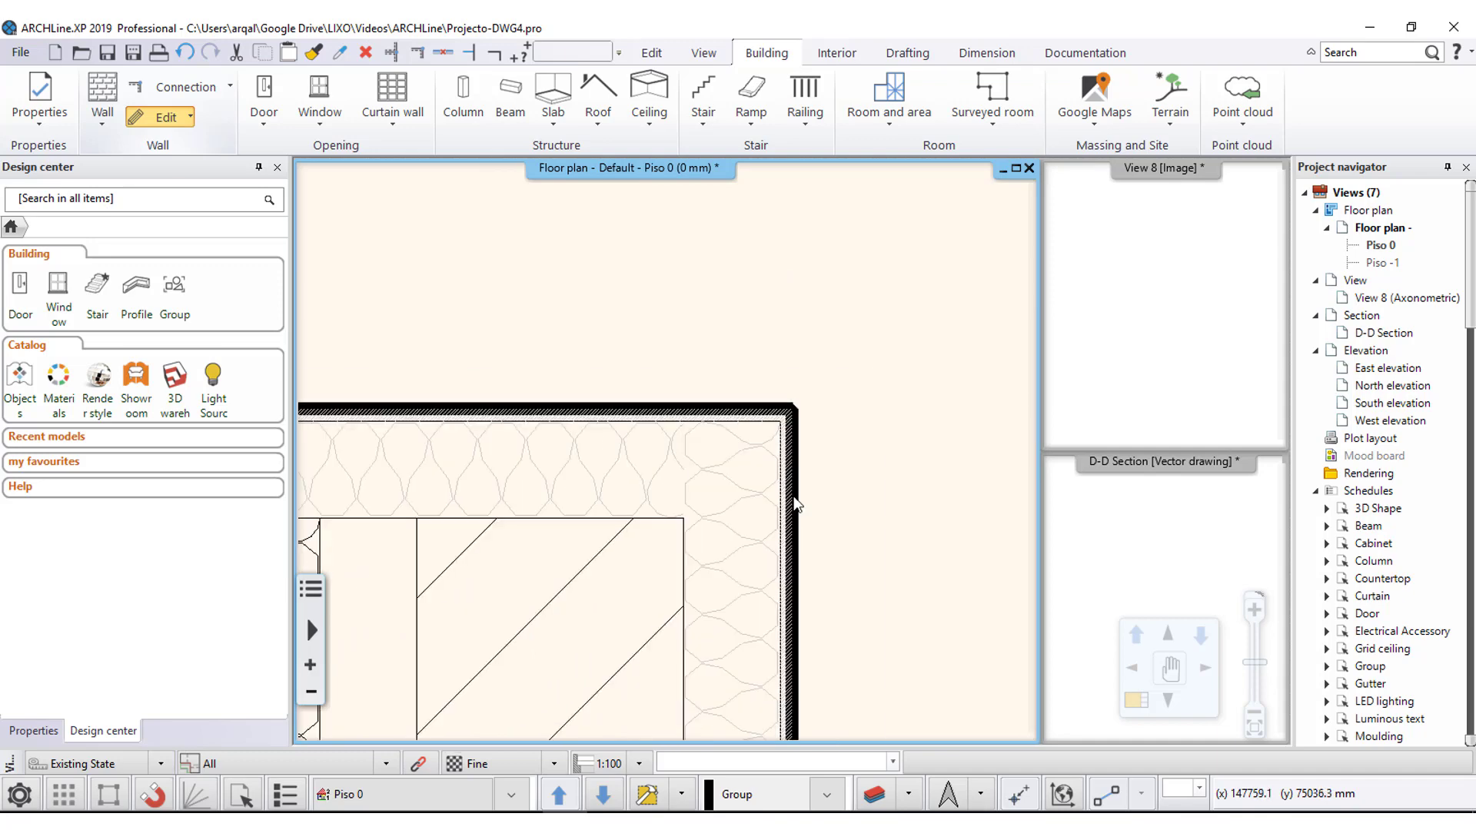
pyautogui.scroll(-1, 690, 489)
pyautogui.scroll(-1, 707, 488)
pyautogui.scroll(-1, 695, 498)
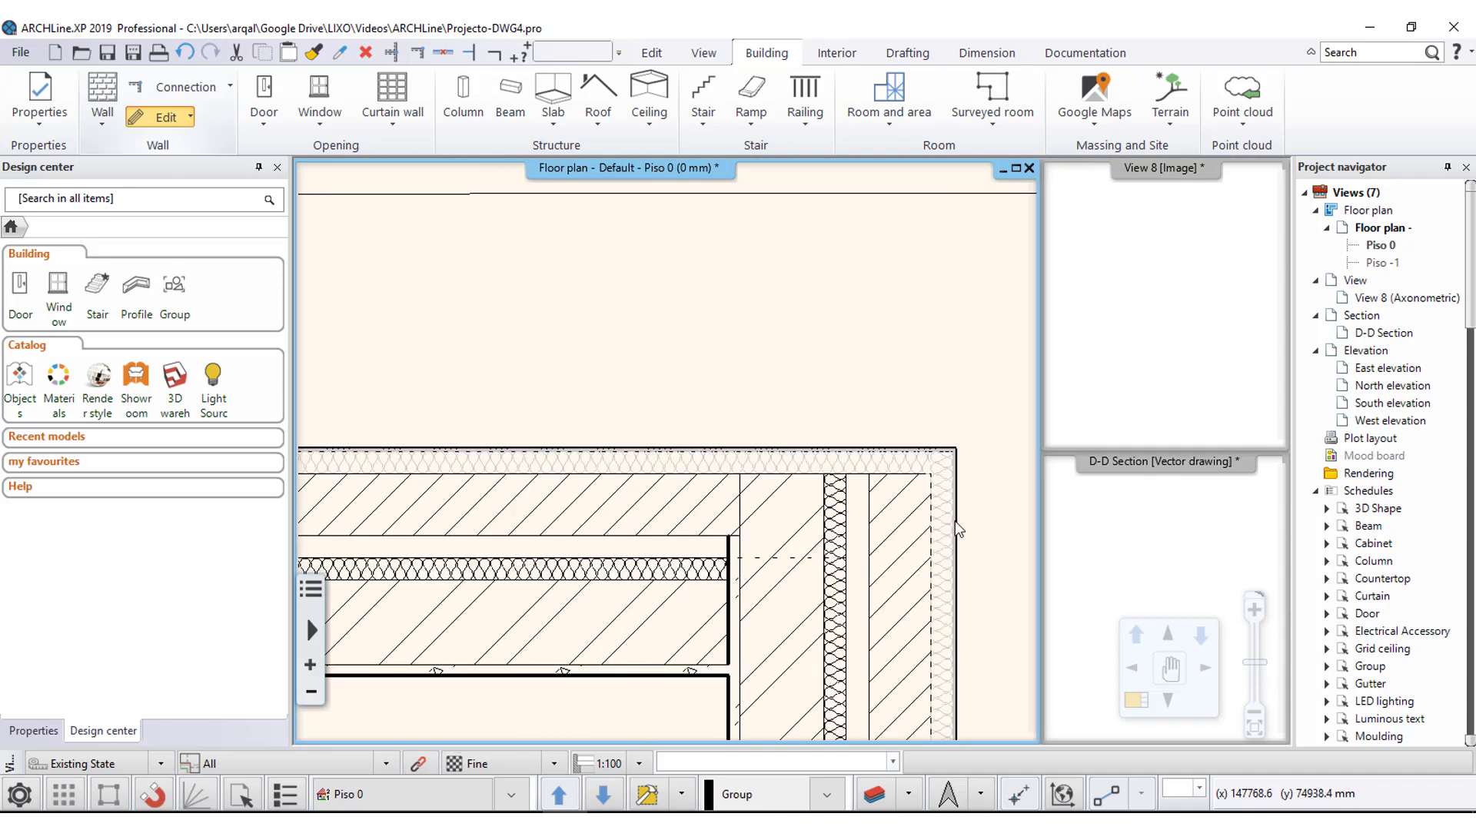
pyautogui.scroll(-1, 615, 476)
pyautogui.scroll(-1, 577, 469)
pyautogui.scroll(-2, 573, 478)
pyautogui.scroll(-1, 592, 492)
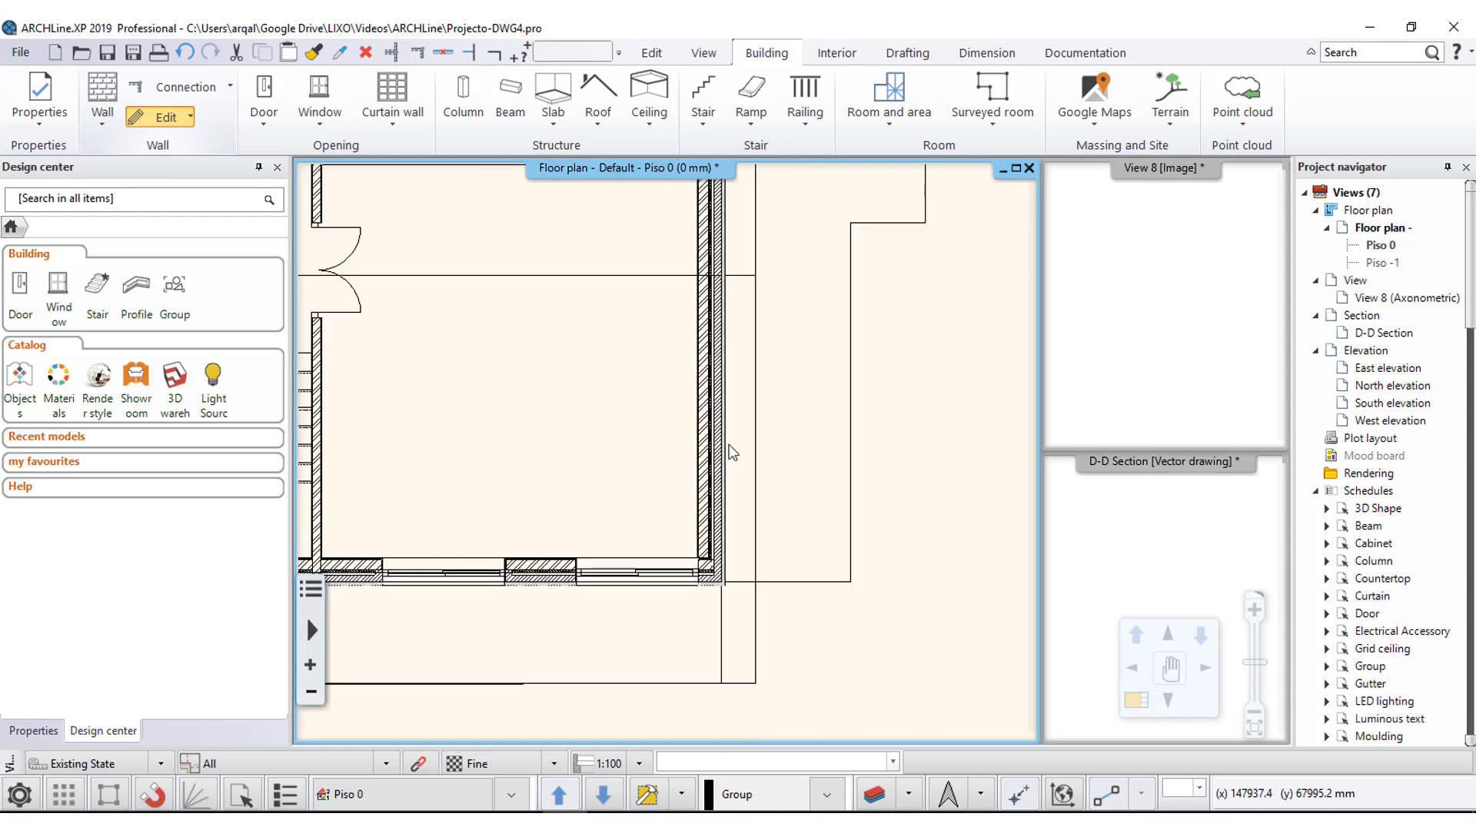
pyautogui.scroll(-1, 615, 515)
pyautogui.scroll(2, 632, 536)
pyautogui.scroll(1, 634, 538)
pyautogui.scroll(1, 650, 554)
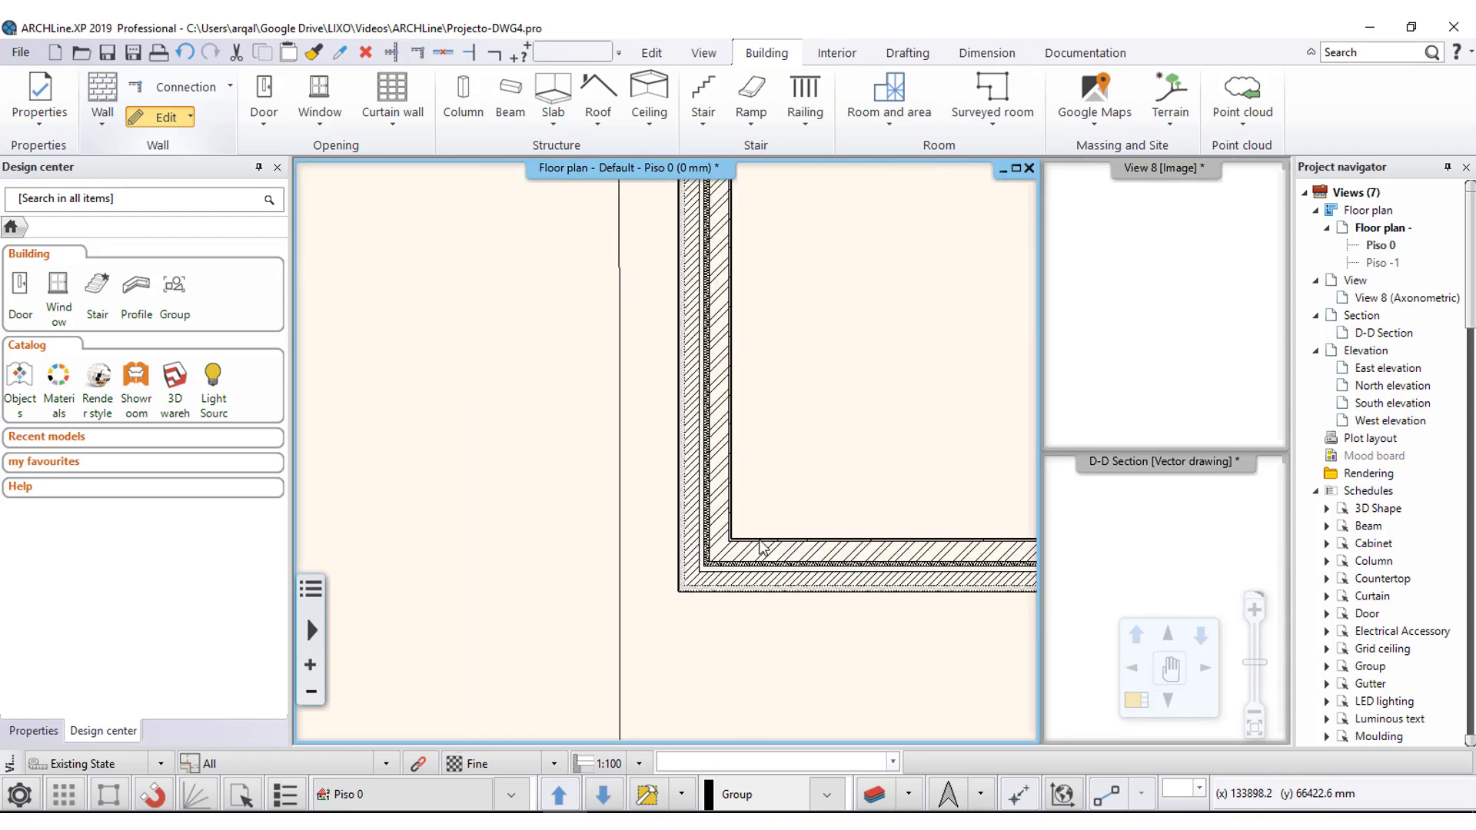
pyautogui.scroll(1, 671, 574)
pyautogui.scroll(1, 639, 461)
pyautogui.scroll(-1, 629, 445)
pyautogui.scroll(-1, 669, 500)
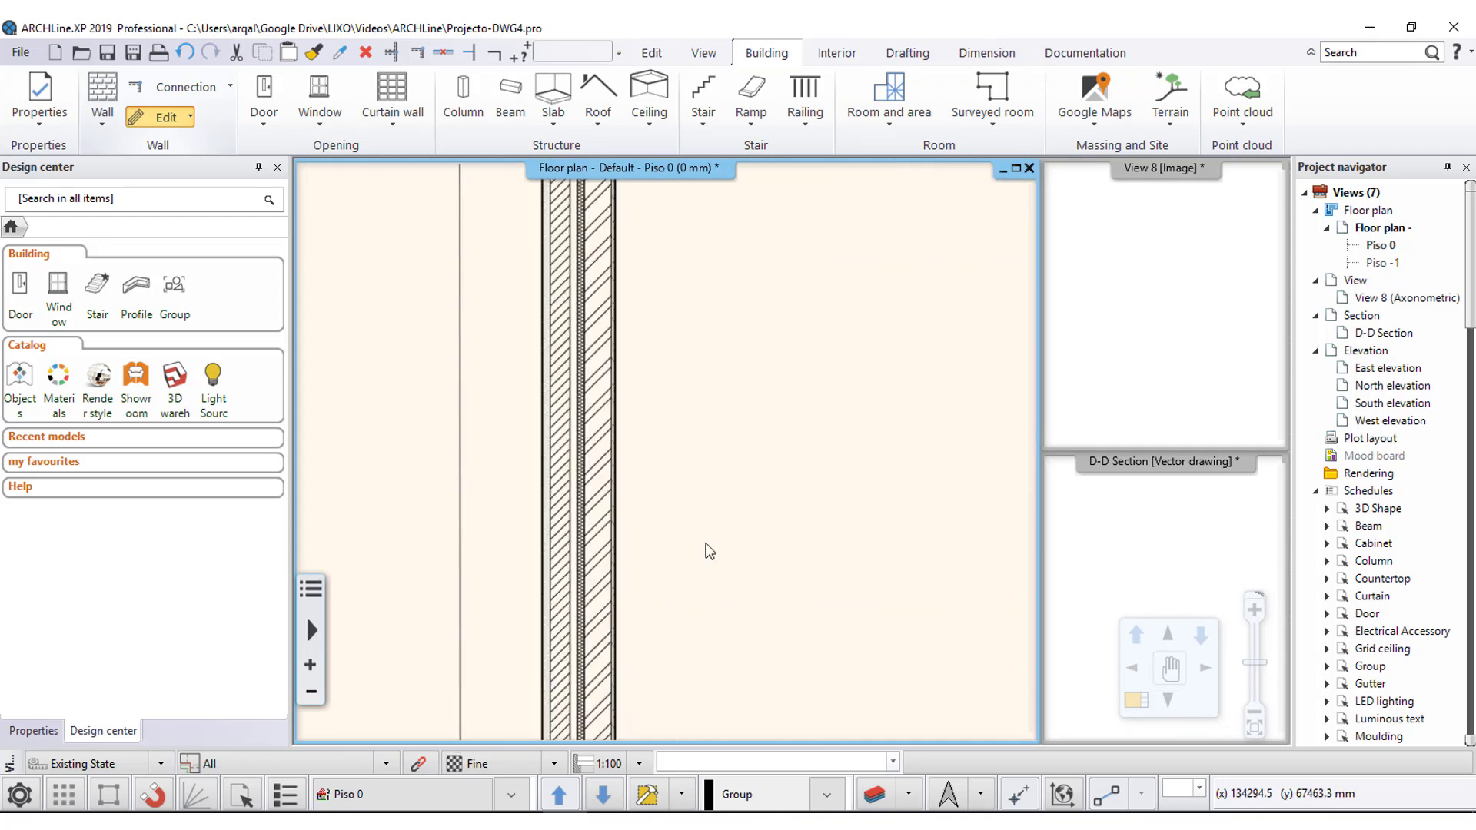
pyautogui.scroll(-1, 708, 550)
pyautogui.scroll(-1, 652, 481)
pyautogui.scroll(1, 679, 560)
pyautogui.scroll(1, 688, 523)
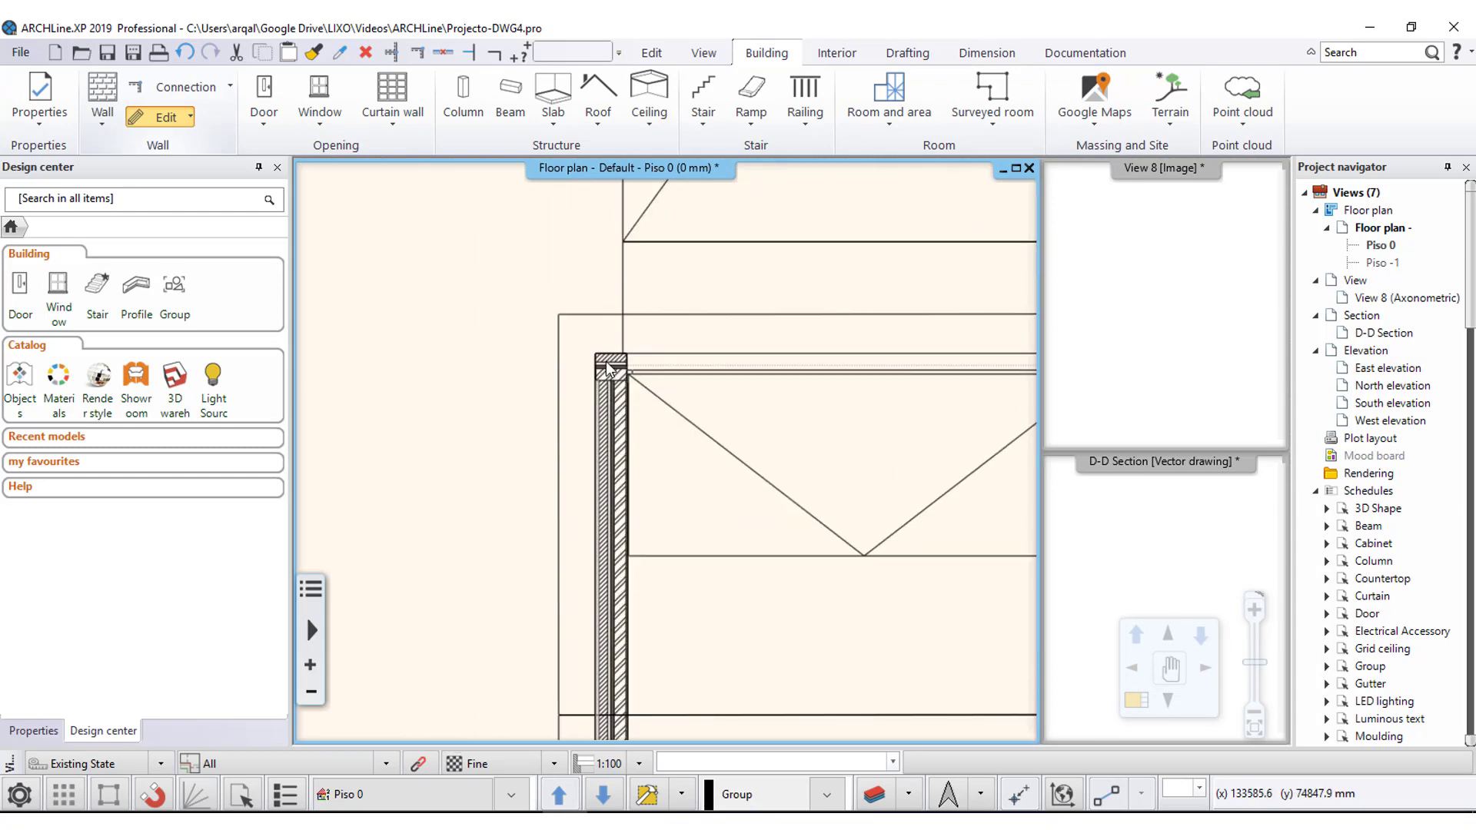
pyautogui.scroll(1, 700, 476)
pyautogui.scroll(1, 712, 425)
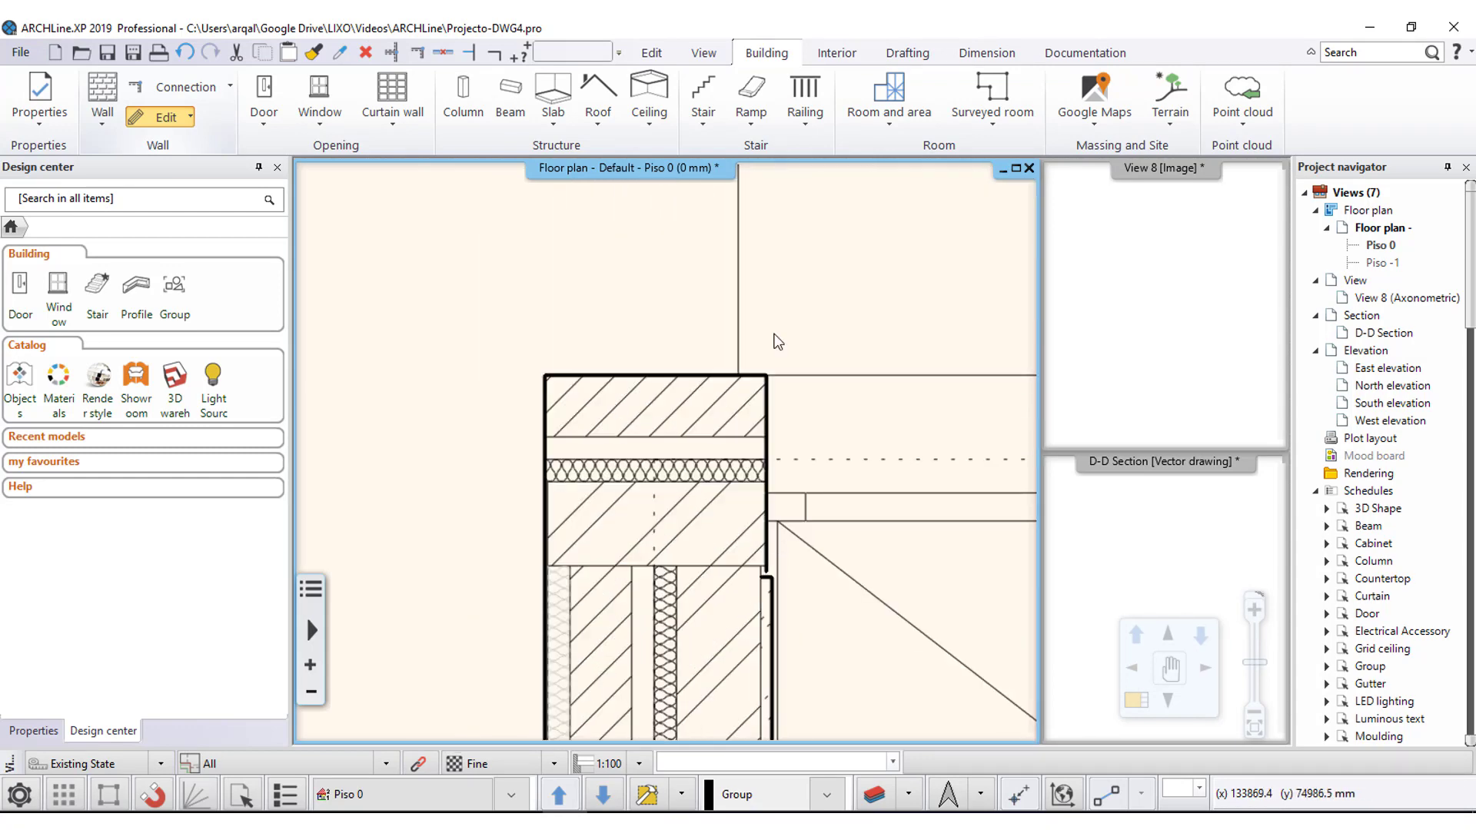
pyautogui.scroll(-2, 716, 386)
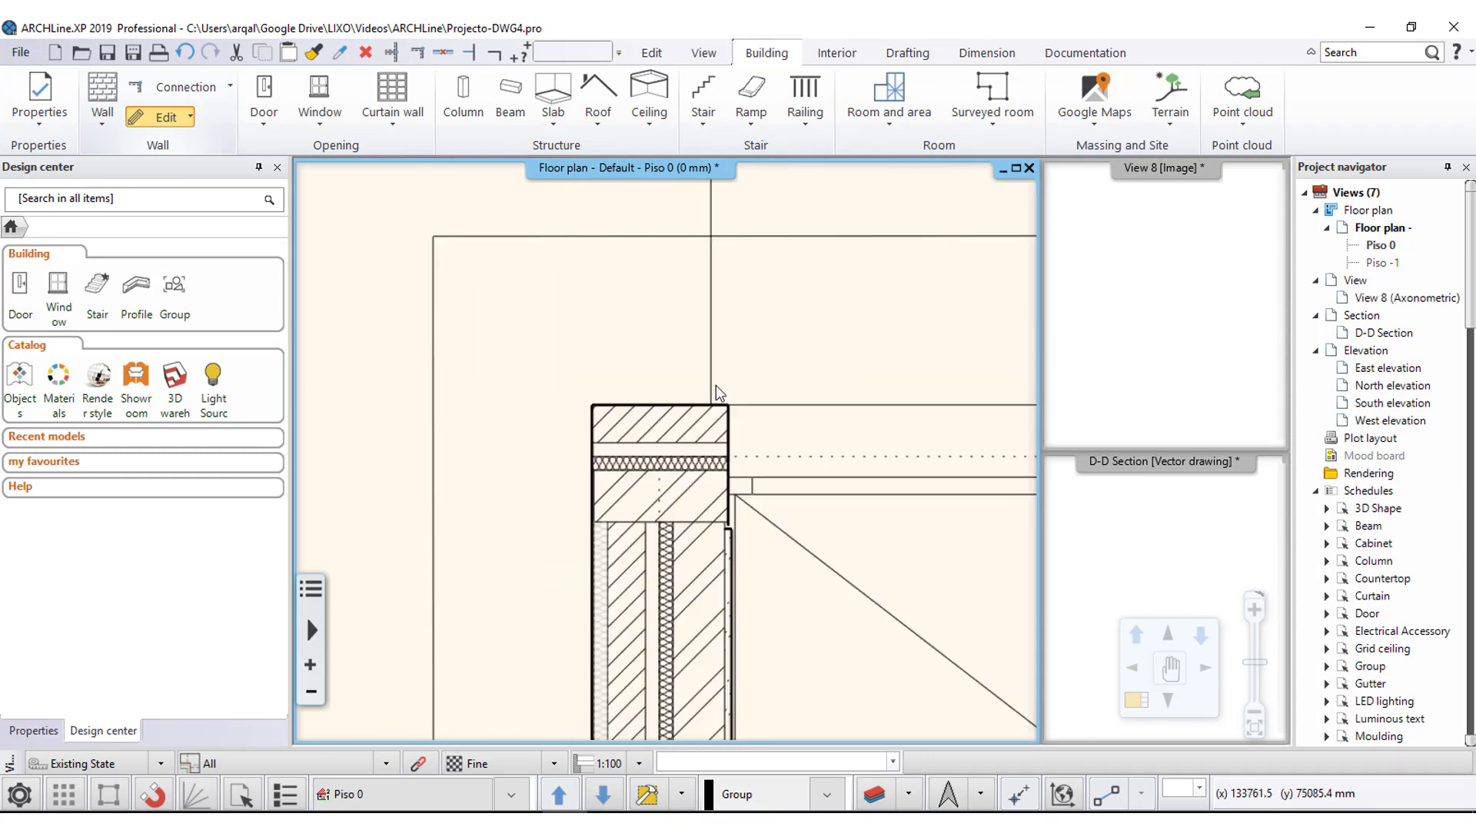
pyautogui.scroll(-1, 719, 425)
pyautogui.scroll(-1, 809, 504)
pyautogui.scroll(-1, 809, 504)
pyautogui.scroll(-1, 754, 455)
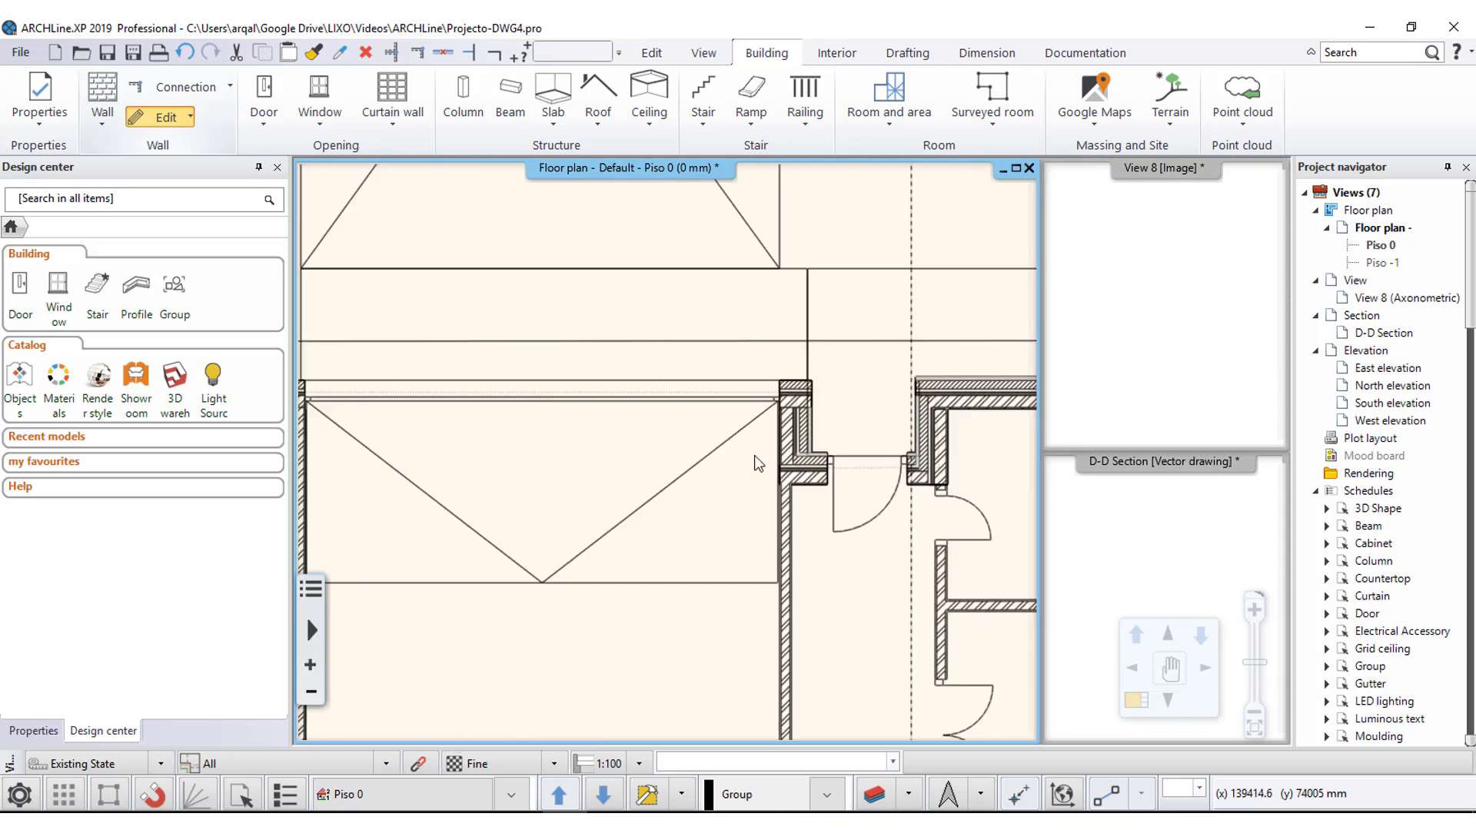
pyautogui.scroll(1, 800, 401)
pyautogui.scroll(2, 800, 402)
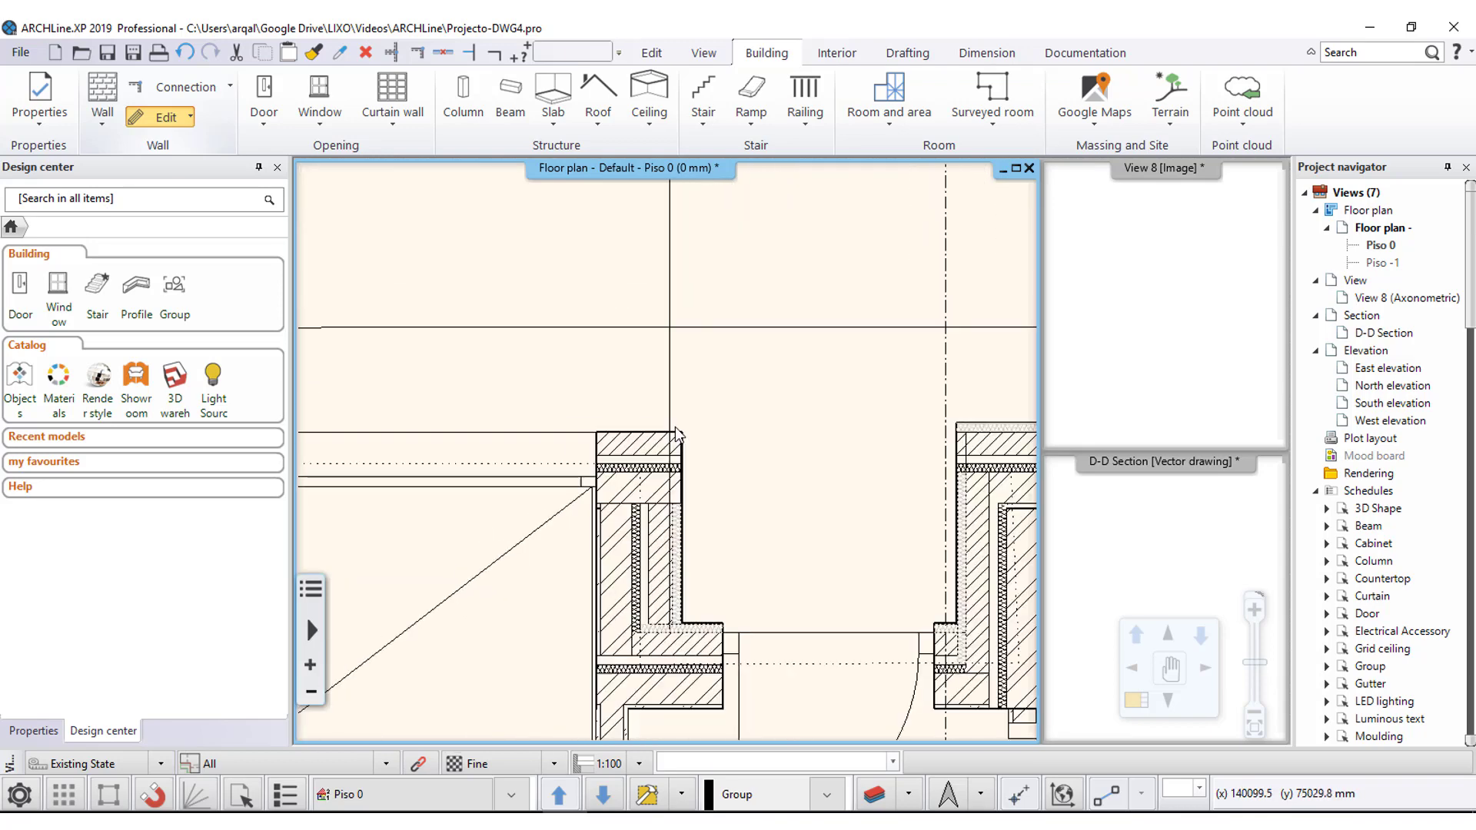
pyautogui.scroll(-1, 841, 466)
pyautogui.moveTo(842, 465); pyautogui.dragTo(530, 416, button='middle')
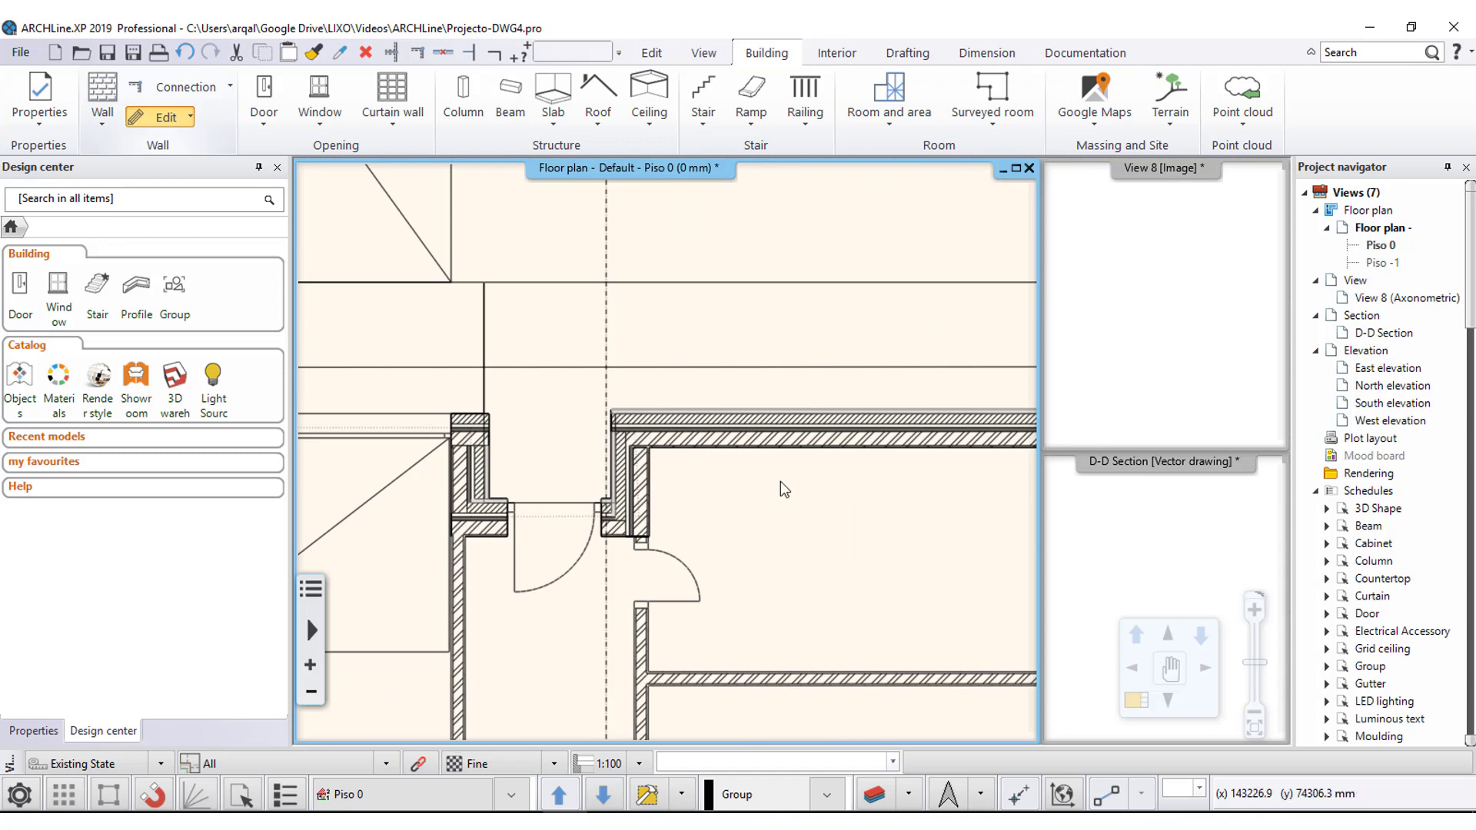
pyautogui.scroll(-2, 781, 482)
pyautogui.scroll(-2, 884, 520)
pyautogui.scroll(-1, 782, 487)
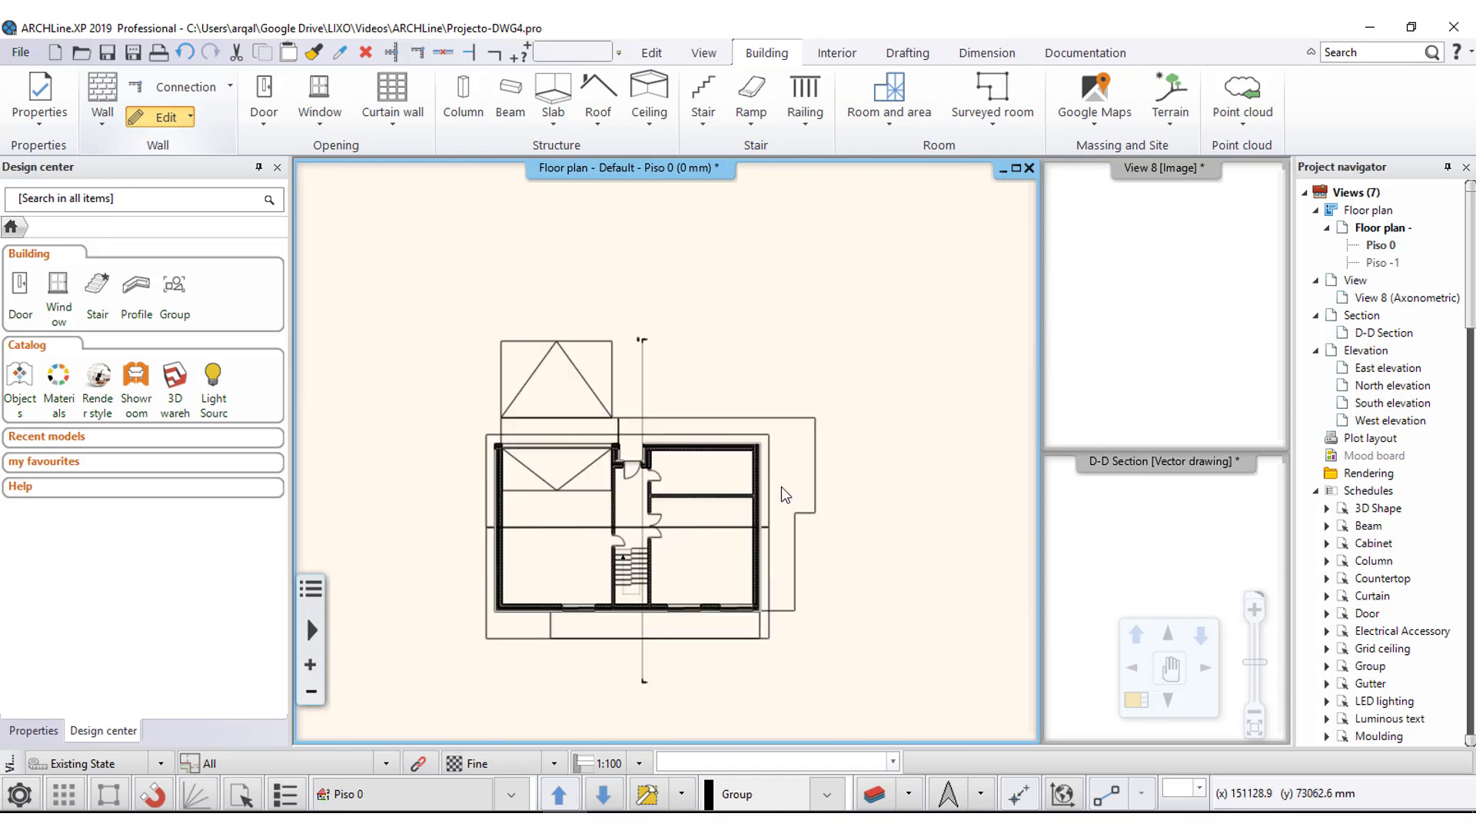
pyautogui.scroll(2, 782, 486)
pyautogui.scroll(1, 659, 528)
pyautogui.scroll(-1, 807, 528)
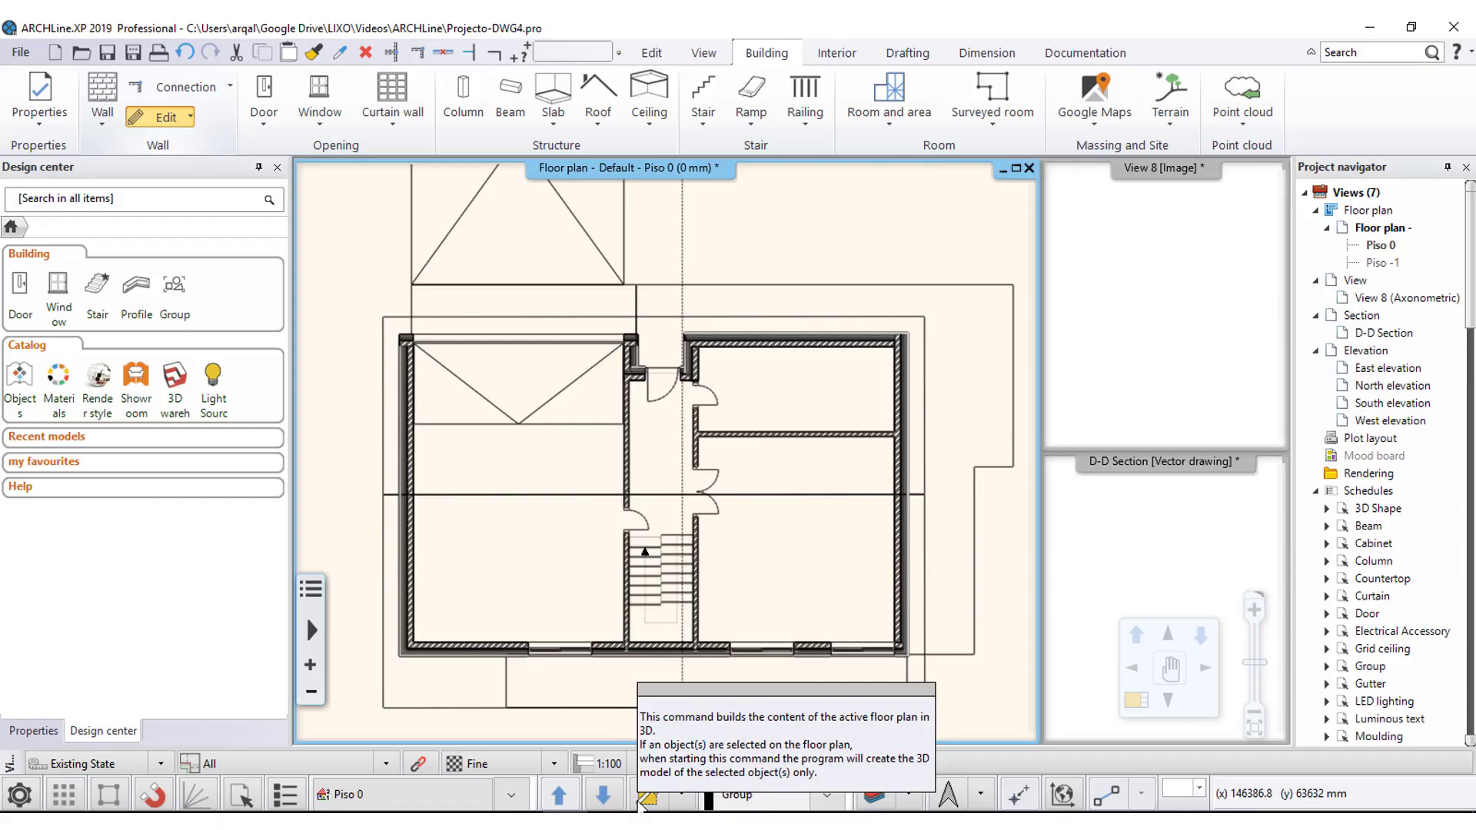
# Generate a 3D model from a rectangle drawn over the plan's upper half.
pyautogui.click(644, 799)
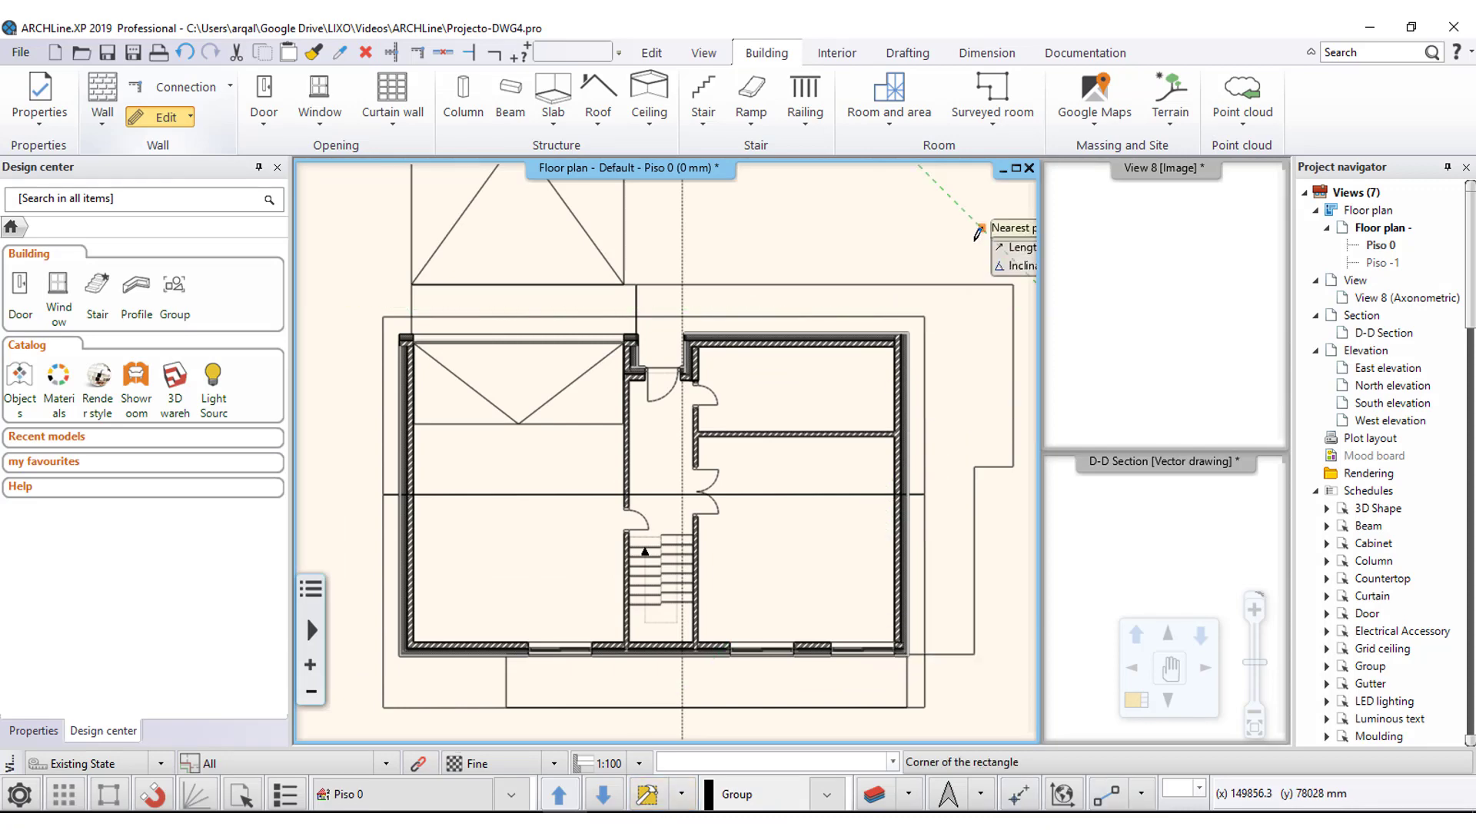
pyautogui.scroll(-1, 978, 234)
pyautogui.scroll(-1, 953, 261)
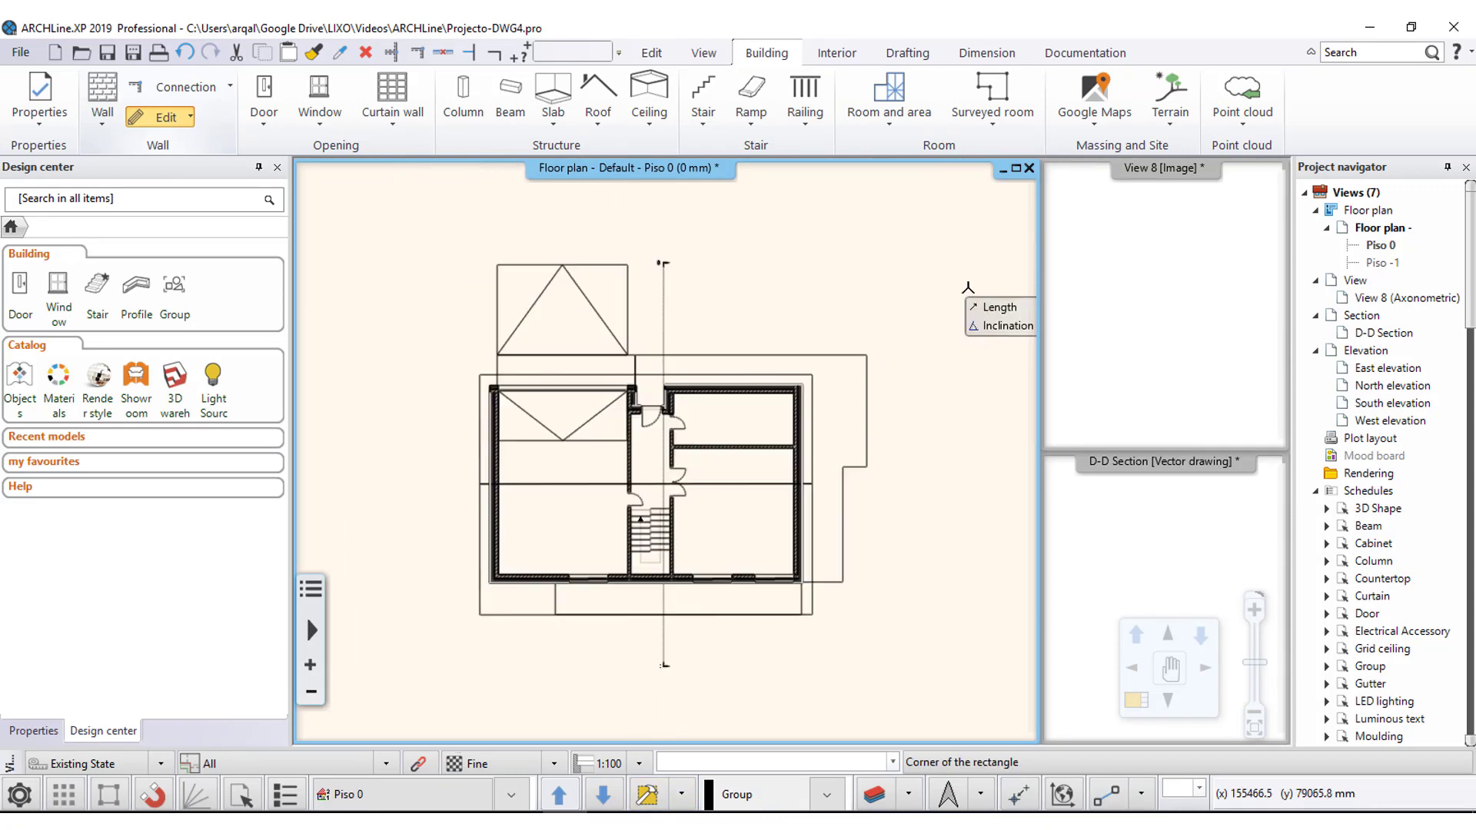
pyautogui.click(892, 236)
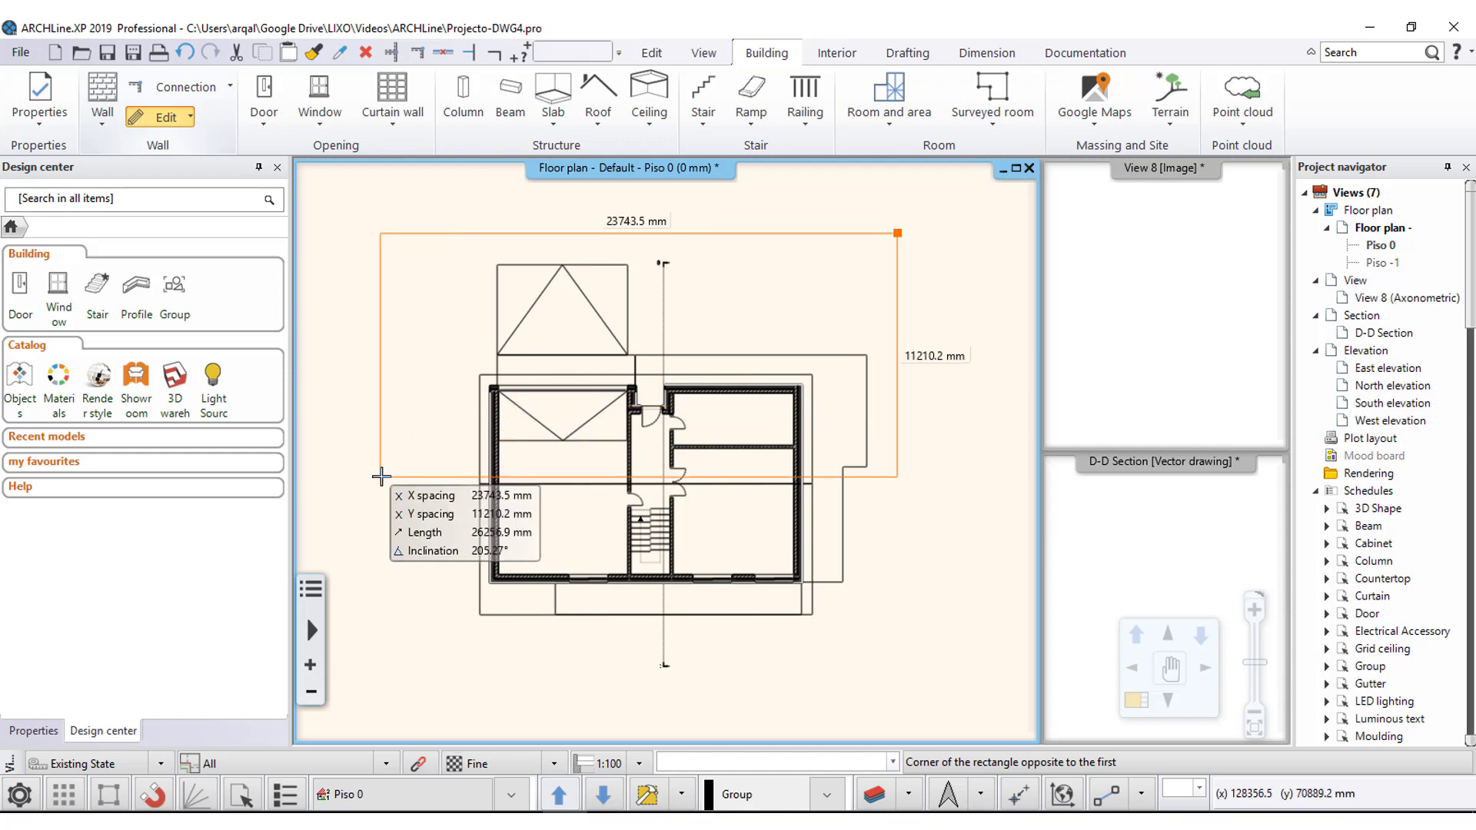
pyautogui.scroll(1, 408, 446)
pyautogui.click(421, 474)
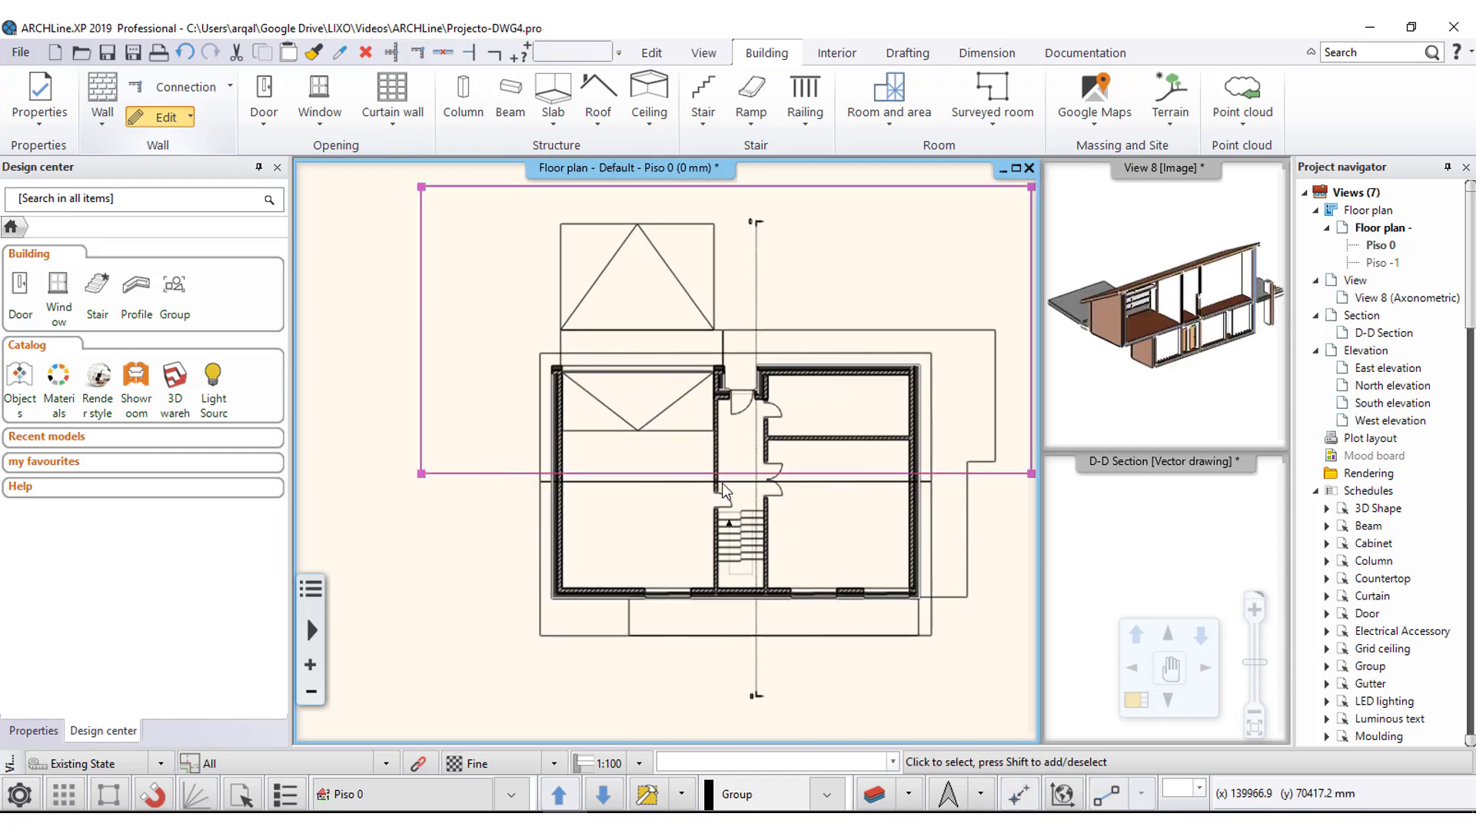
pyautogui.moveTo(744, 536); pyautogui.dragTo(492, 556, button='middle')
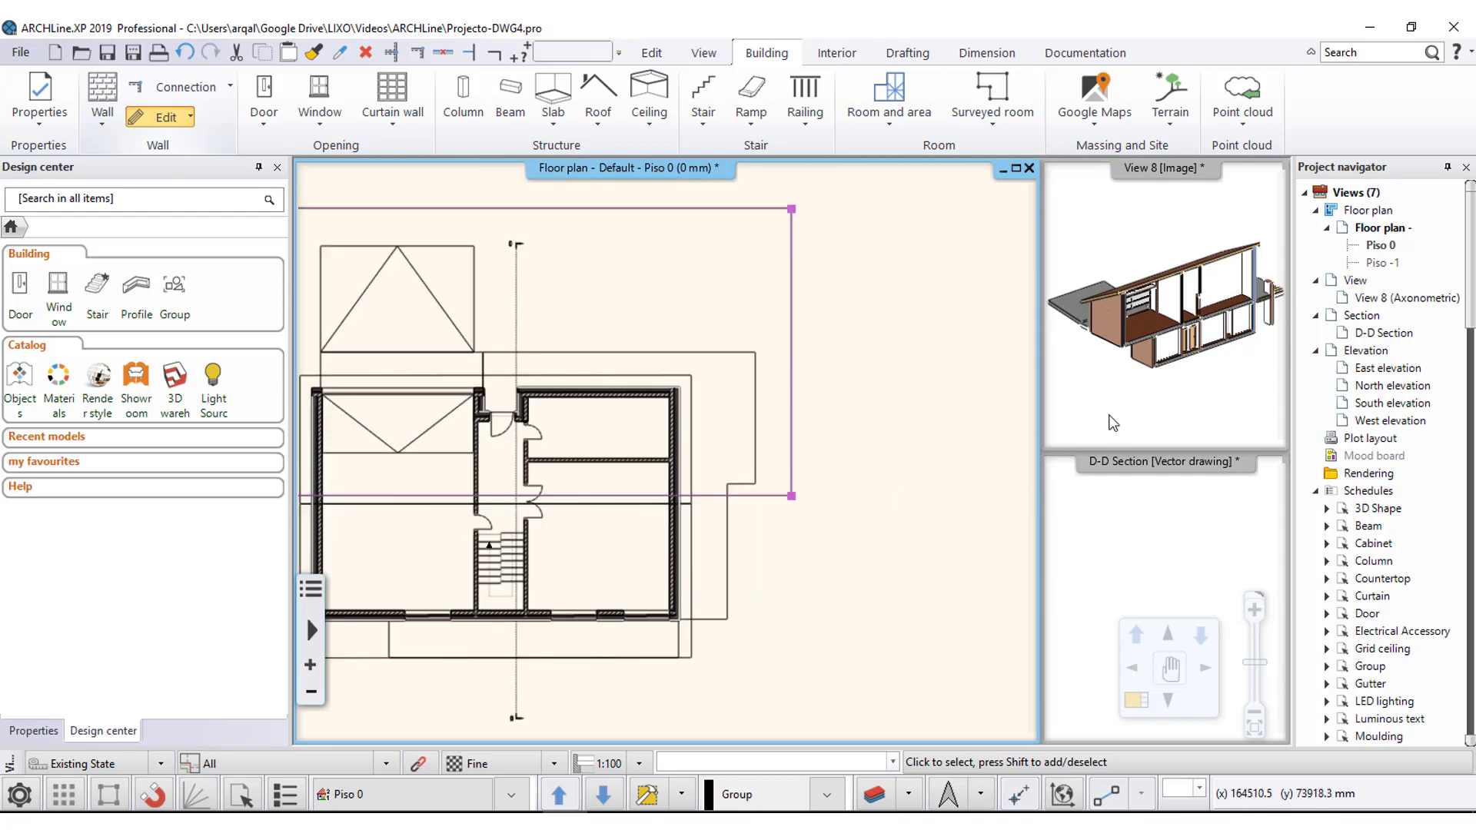
# Zoom into View 8 to inspect the Sky_blue and Stucco21 layers on the exterior walls.
pyautogui.click(1267, 417)
pyautogui.scroll(2, 1102, 343)
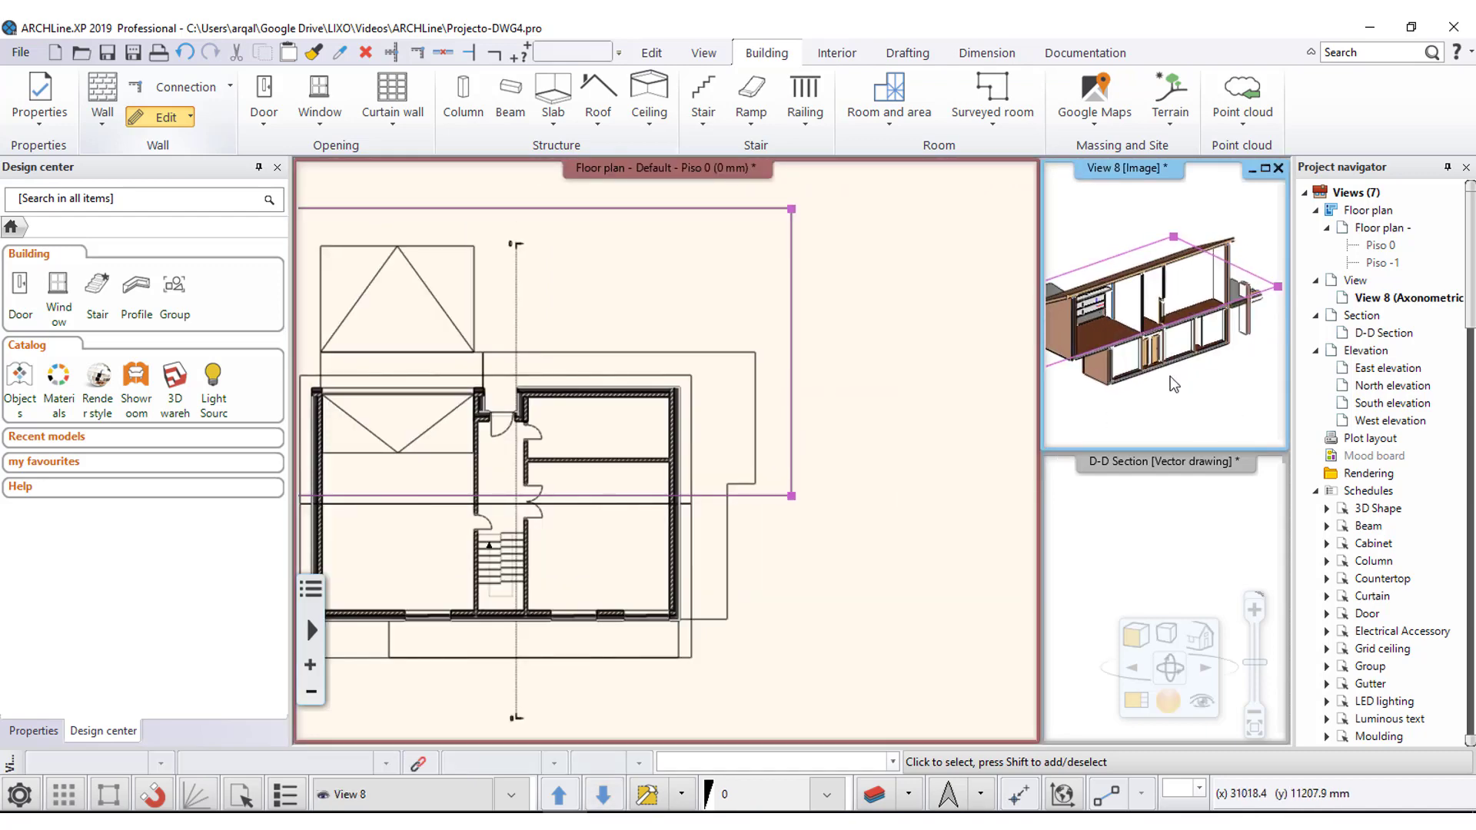
pyautogui.scroll(2, 1102, 343)
pyautogui.scroll(3, 1103, 343)
pyautogui.scroll(-3, 1102, 343)
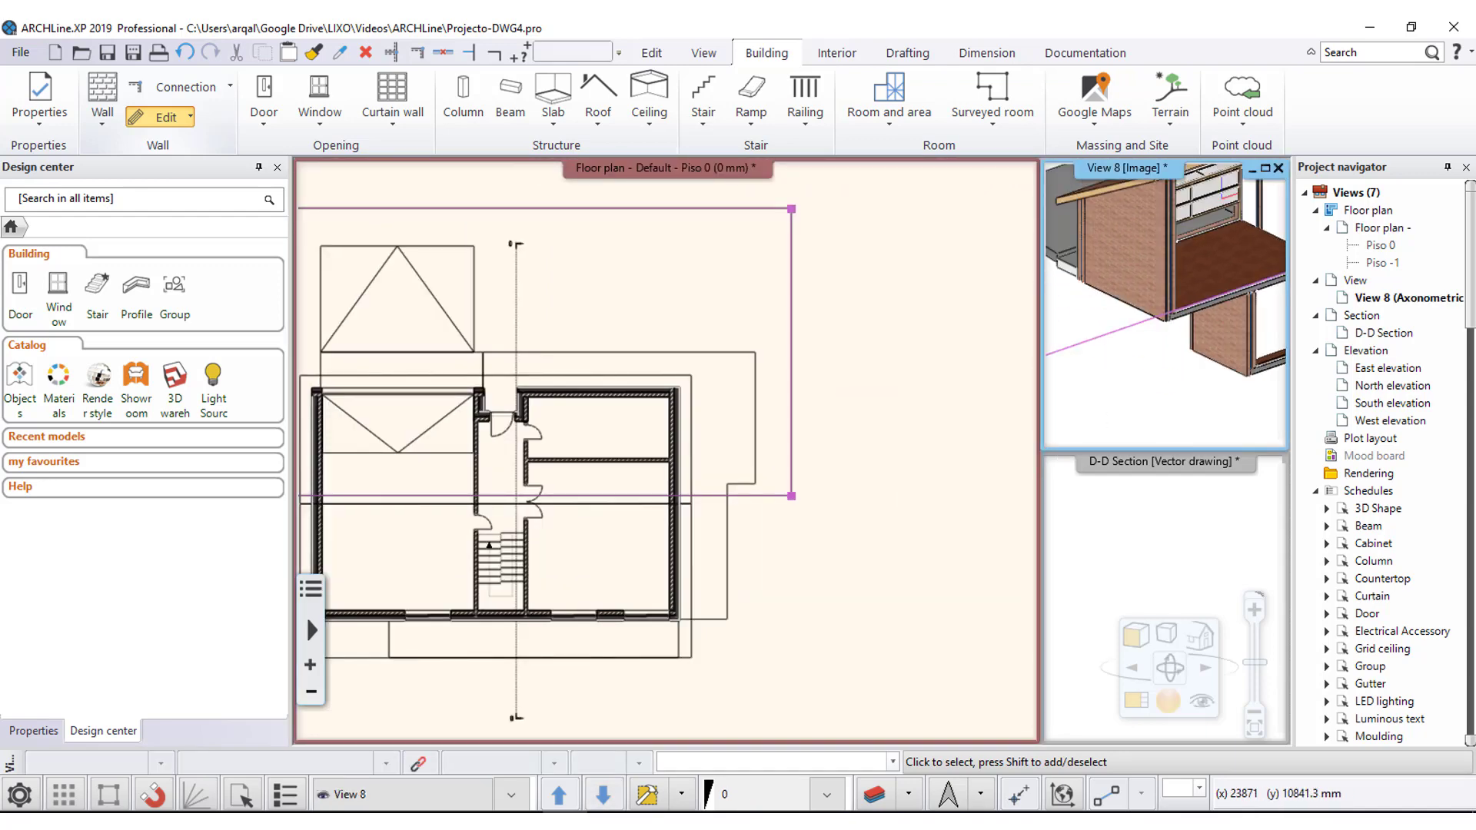
pyautogui.scroll(2, 1138, 343)
pyautogui.scroll(2, 1166, 341)
pyautogui.scroll(2, 1166, 340)
pyautogui.scroll(2, 1176, 315)
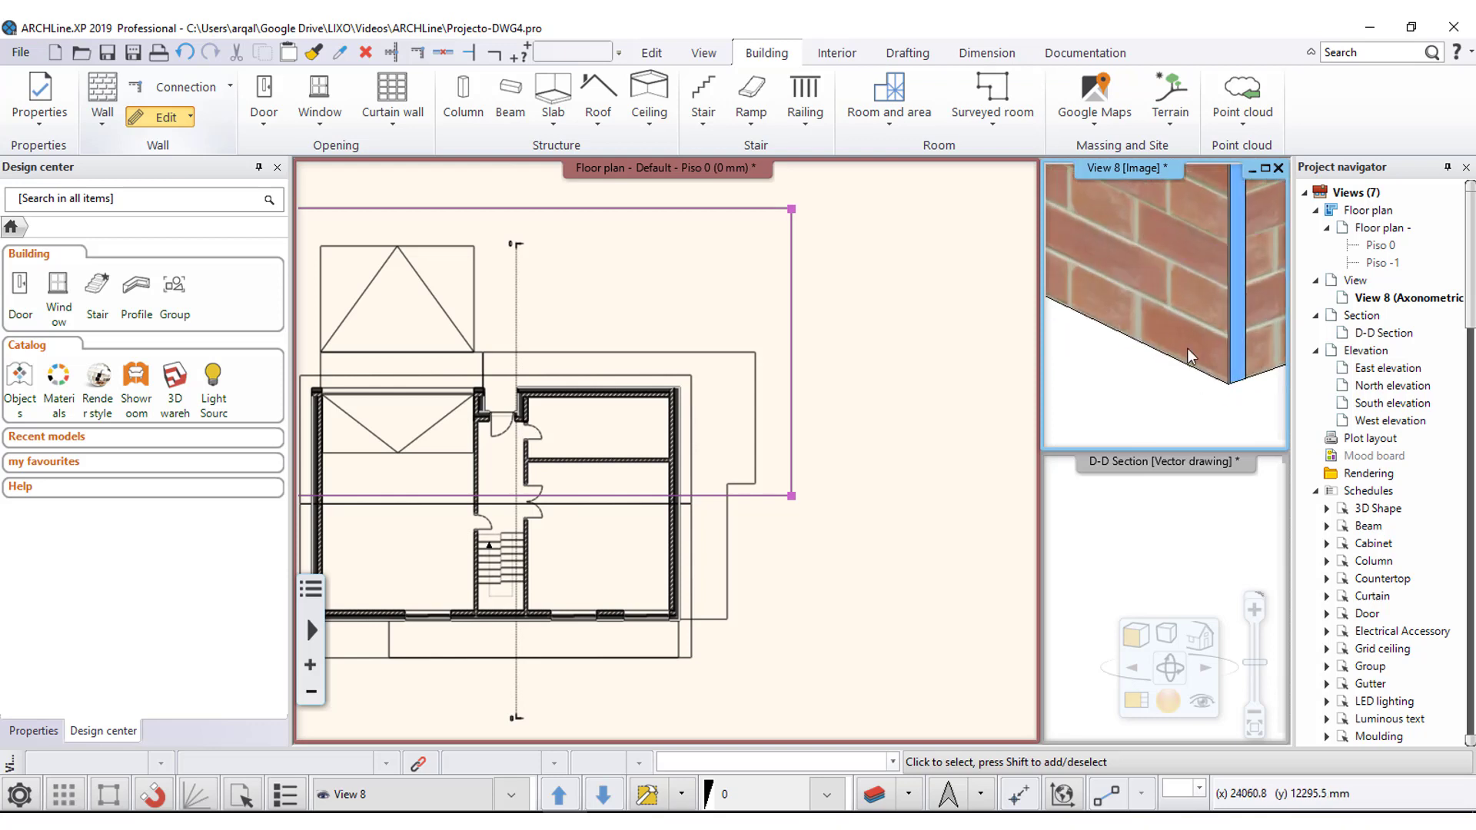
pyautogui.scroll(1, 1186, 281)
pyautogui.scroll(2, 1187, 281)
pyautogui.scroll(1, 1183, 307)
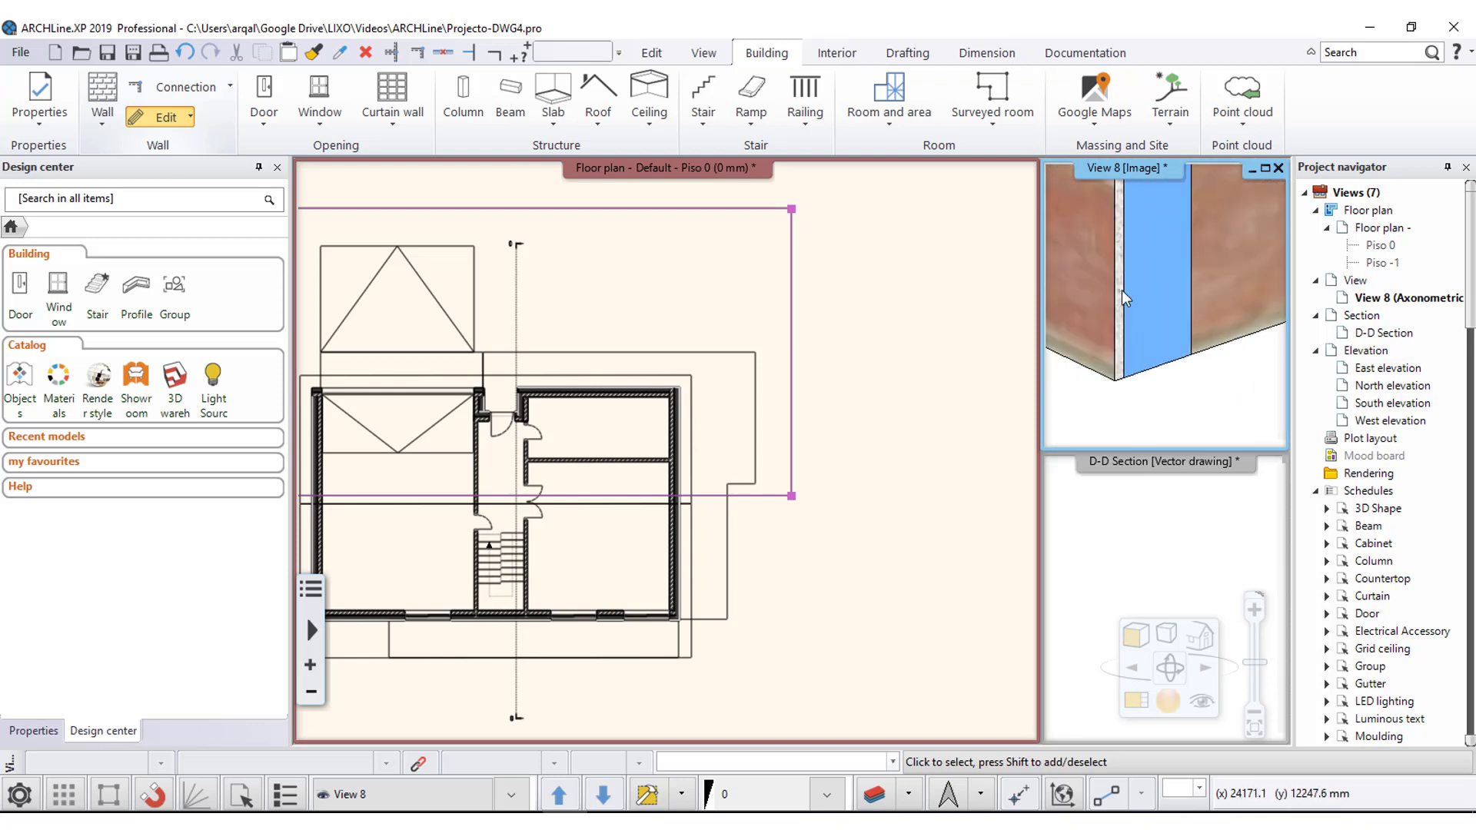
pyautogui.scroll(1, 1179, 331)
pyautogui.scroll(1, 1177, 349)
pyautogui.scroll(-2, 1178, 350)
pyautogui.scroll(-1, 1181, 302)
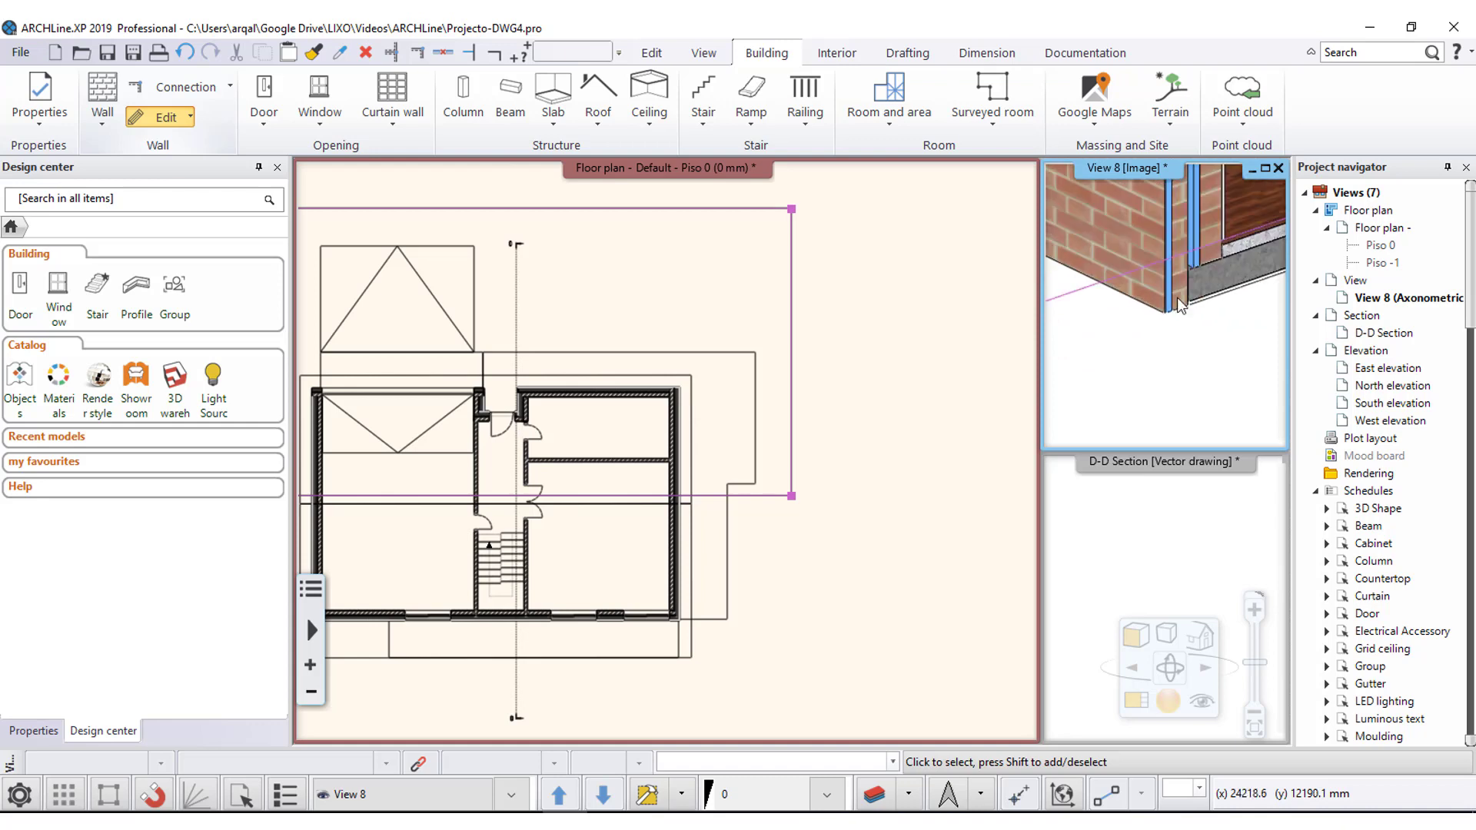
pyautogui.scroll(1, 1161, 291)
pyautogui.scroll(1, 1153, 323)
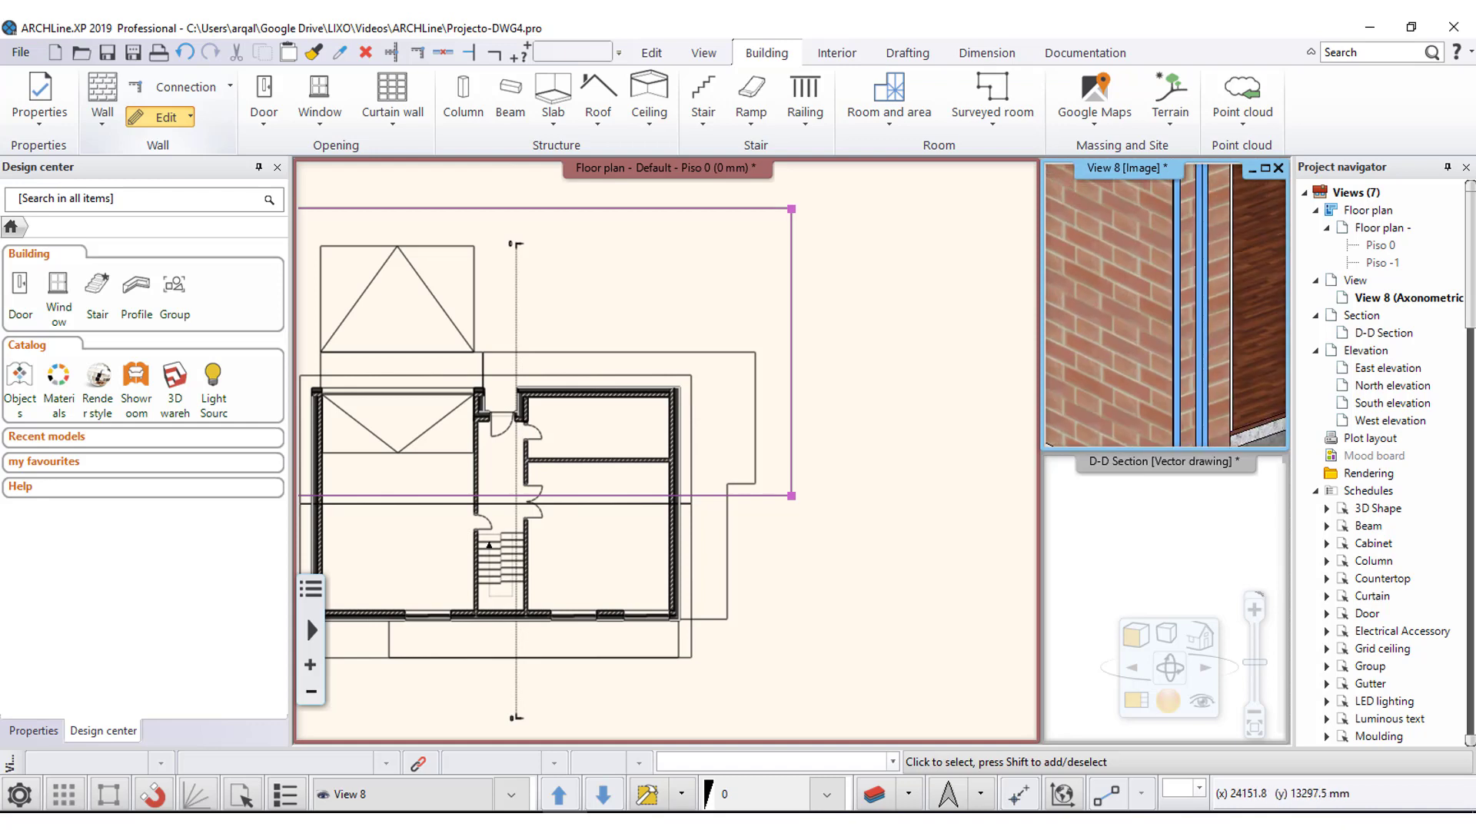
pyautogui.scroll(1, 1142, 361)
pyautogui.scroll(1, 1130, 407)
pyautogui.scroll(1, 1146, 377)
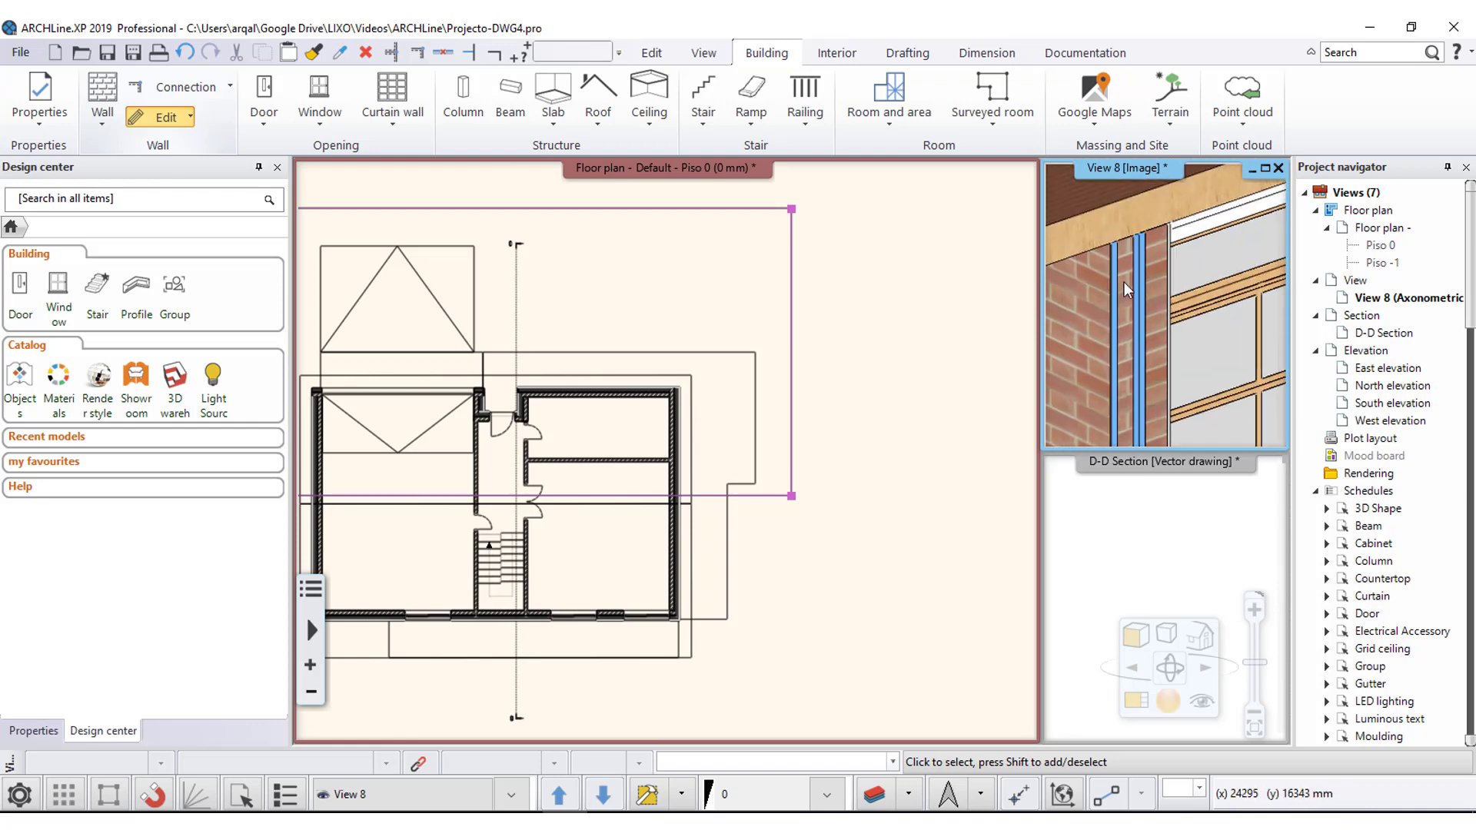
pyautogui.scroll(1, 1165, 338)
pyautogui.scroll(2, 1184, 307)
pyautogui.scroll(1, 1195, 297)
pyautogui.scroll(1, 1202, 303)
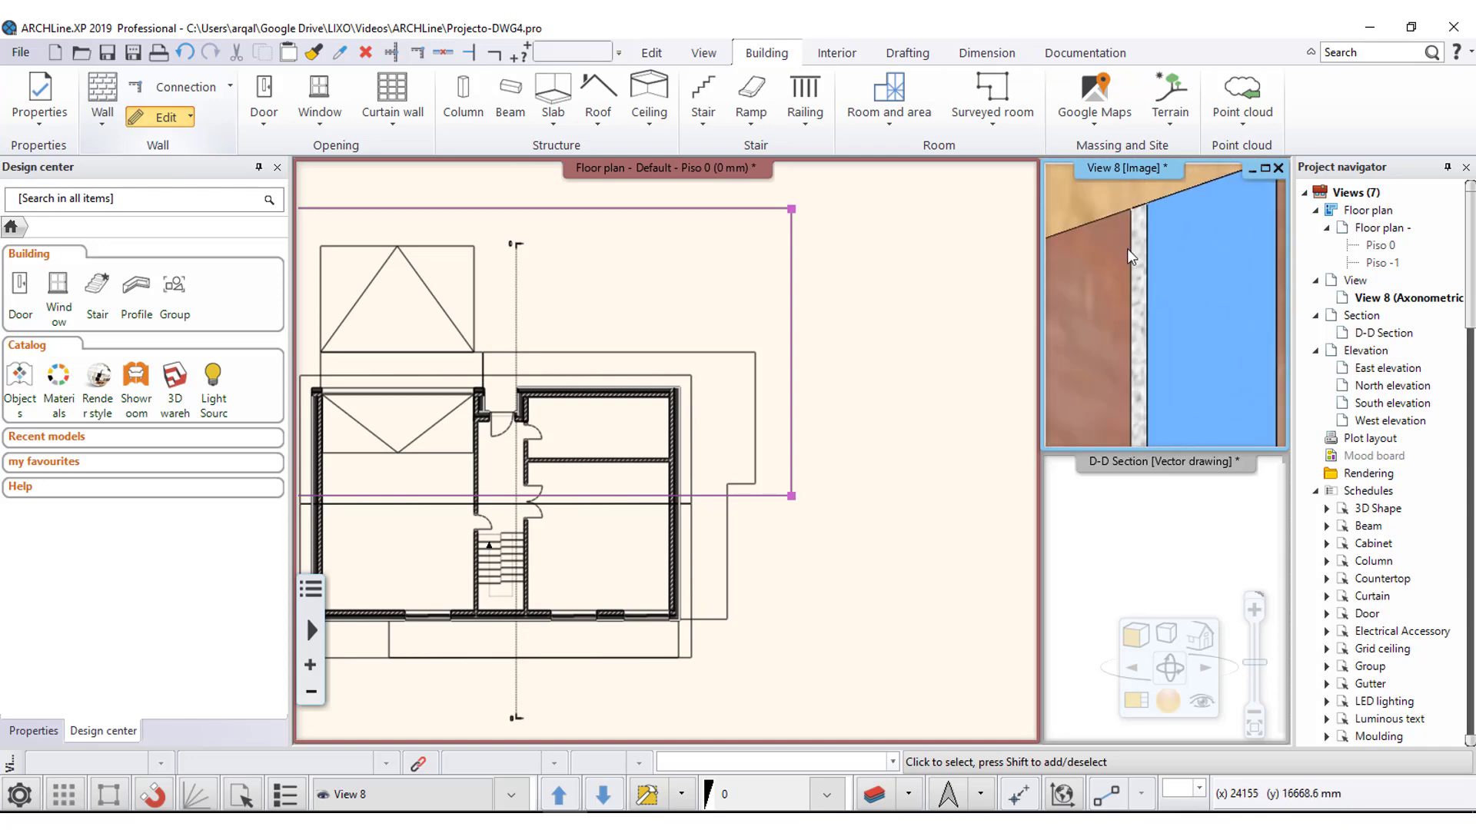
pyautogui.scroll(-1, 1129, 292)
pyautogui.scroll(-1, 1126, 331)
pyautogui.scroll(-2, 1124, 369)
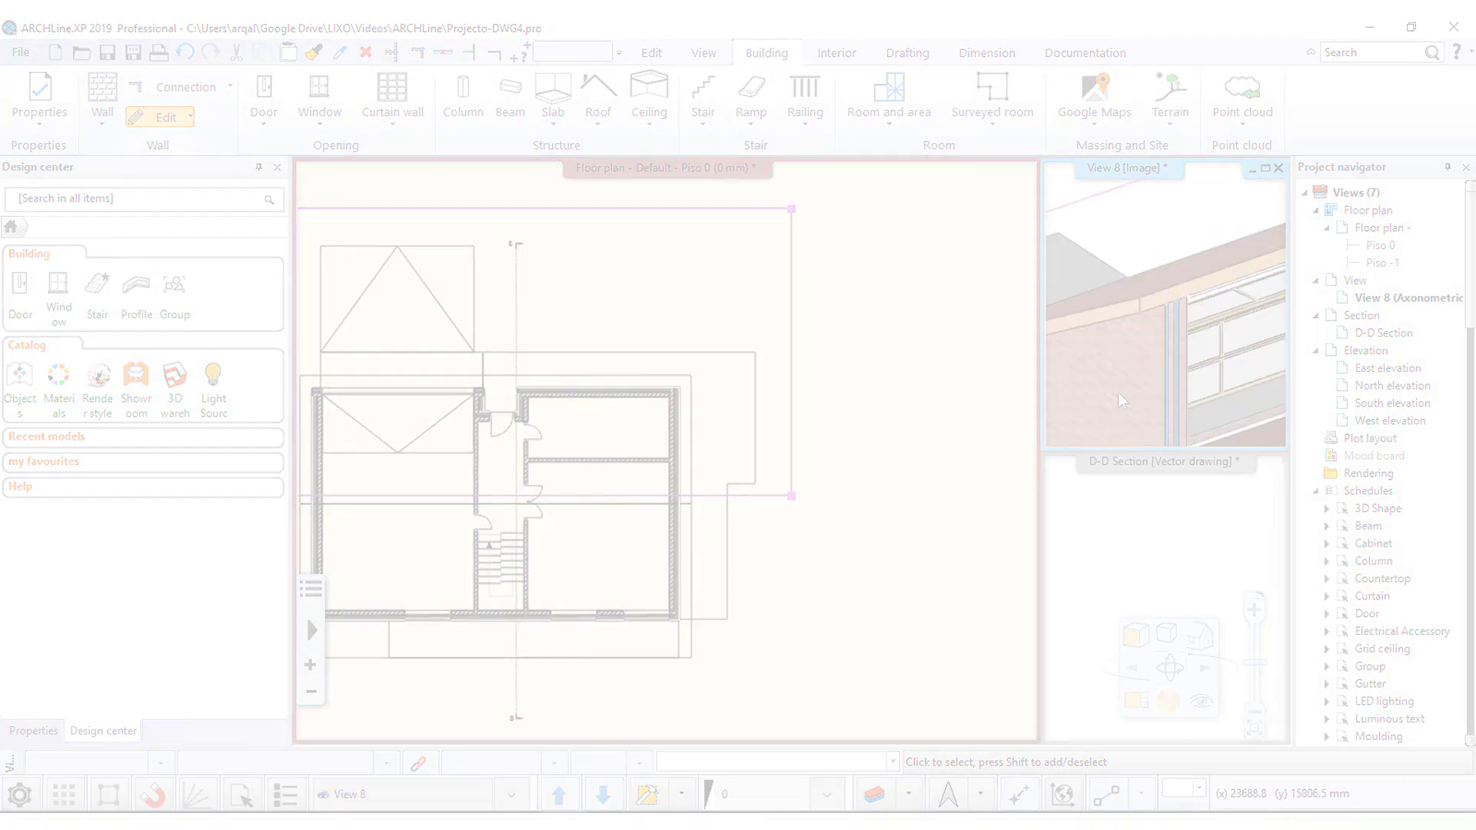